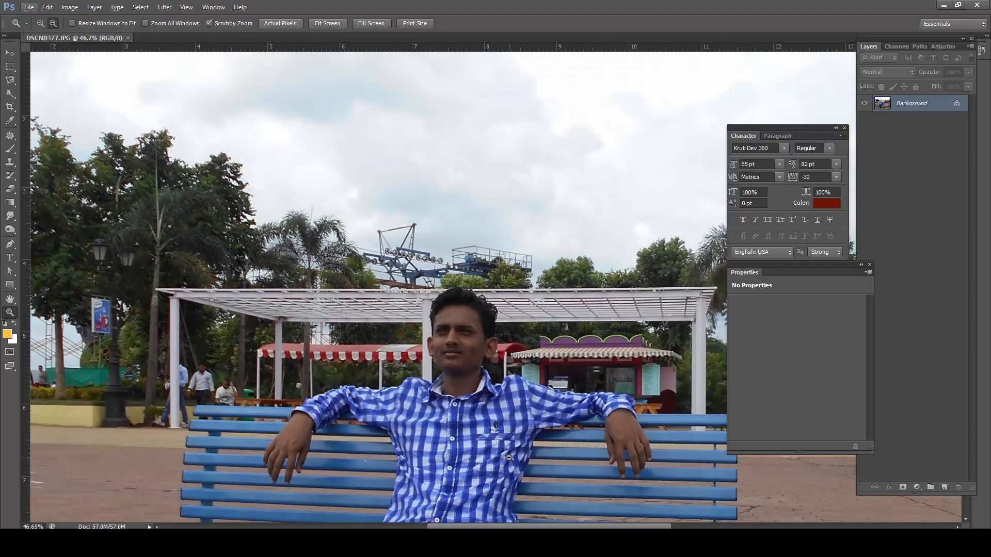
Step: Brighten the DSCN0377 photo with Levels, setting the input levels to black 6, midtone 1.33 and white 216
left_click_drag(509, 457, 432, 295)
scroll(472, 347, "down", 4)
scroll(418, 320, "down", 2)
scroll(413, 258, "up", 4)
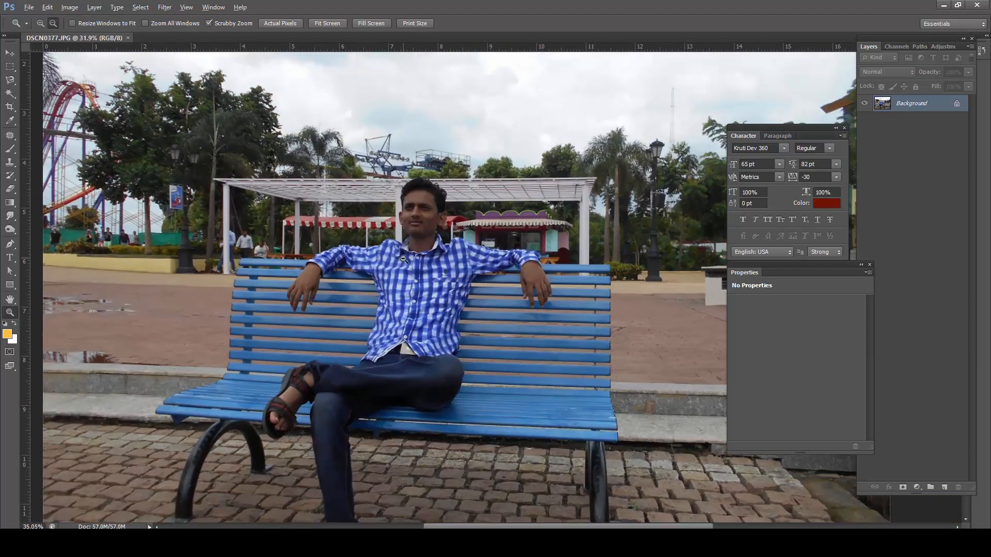
left_click_drag(439, 233, 454, 284)
scroll(469, 291, "up", 2)
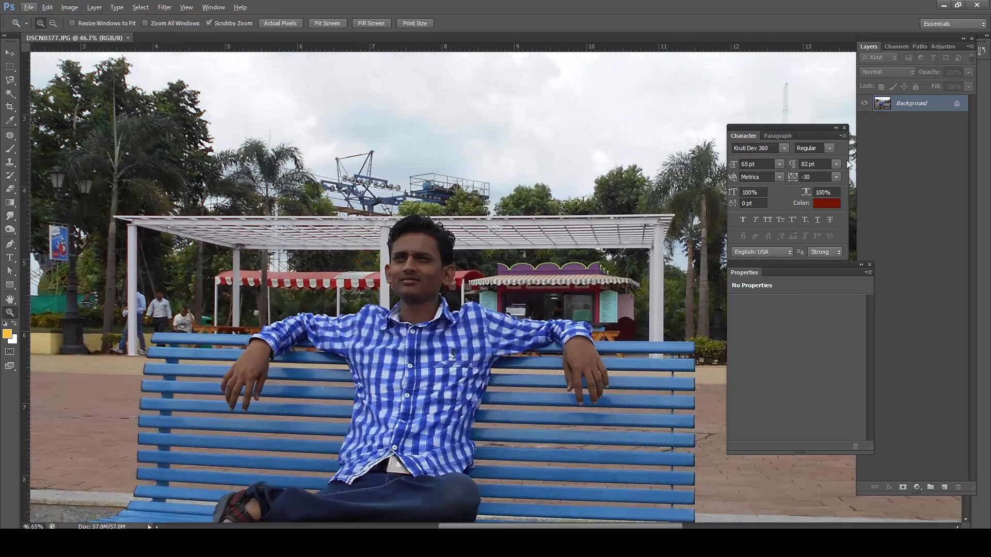
key("ctrl+l")
left_click_drag(790, 322, 731, 328)
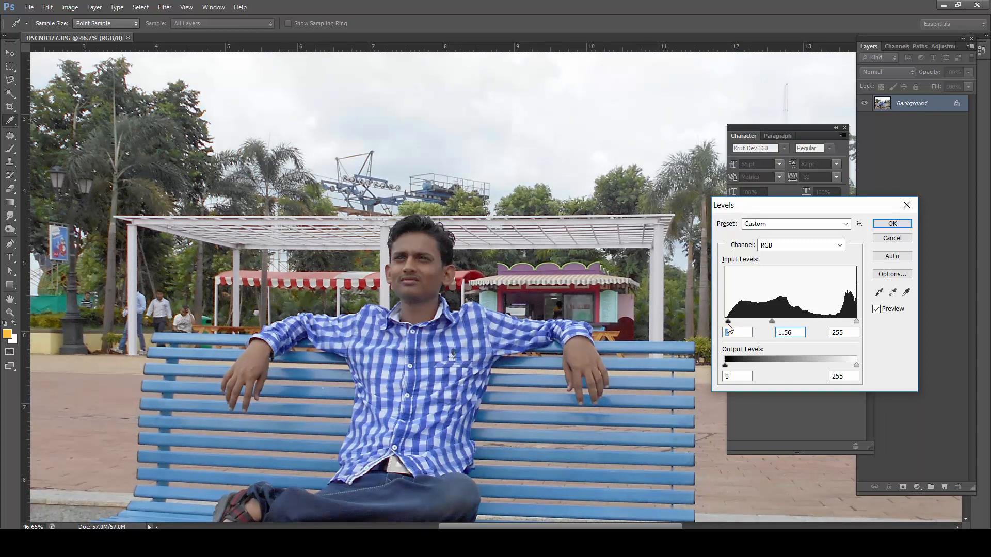
left_click_drag(852, 328, 837, 326)
left_click_drag(768, 323, 772, 325)
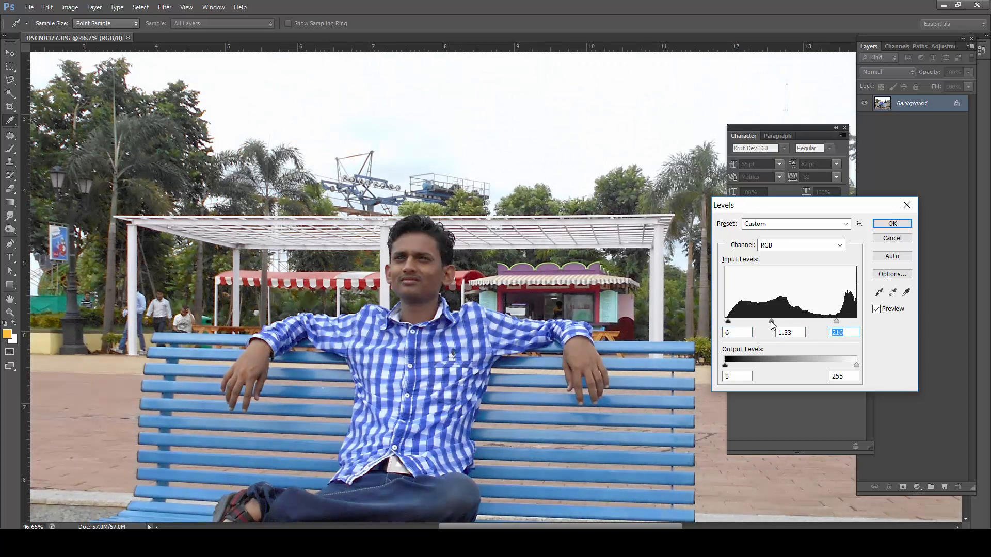
left_click(896, 227)
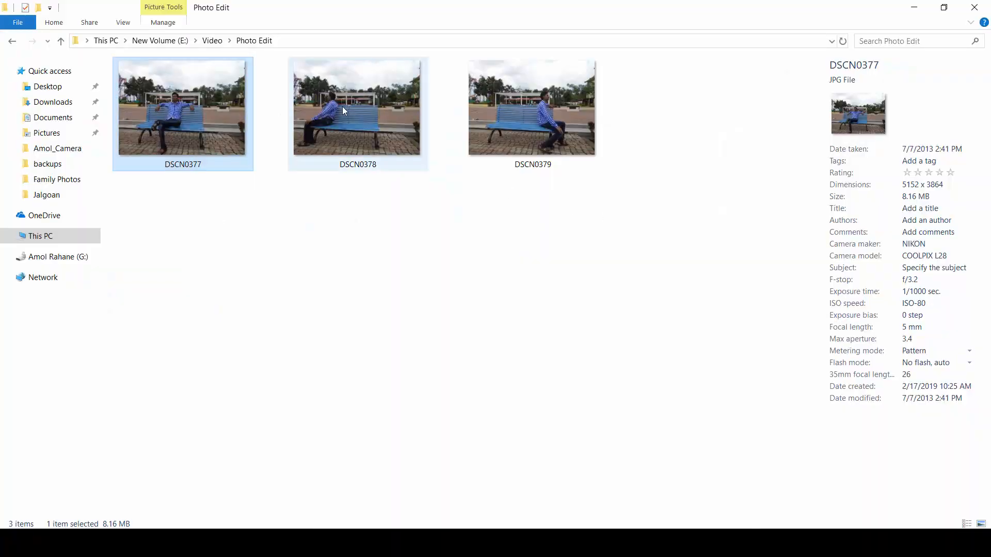
Step: Open the DSCN0378 photo from the Photo Edit folder and compare it with the brightened DSCN0377
double_click(342, 107)
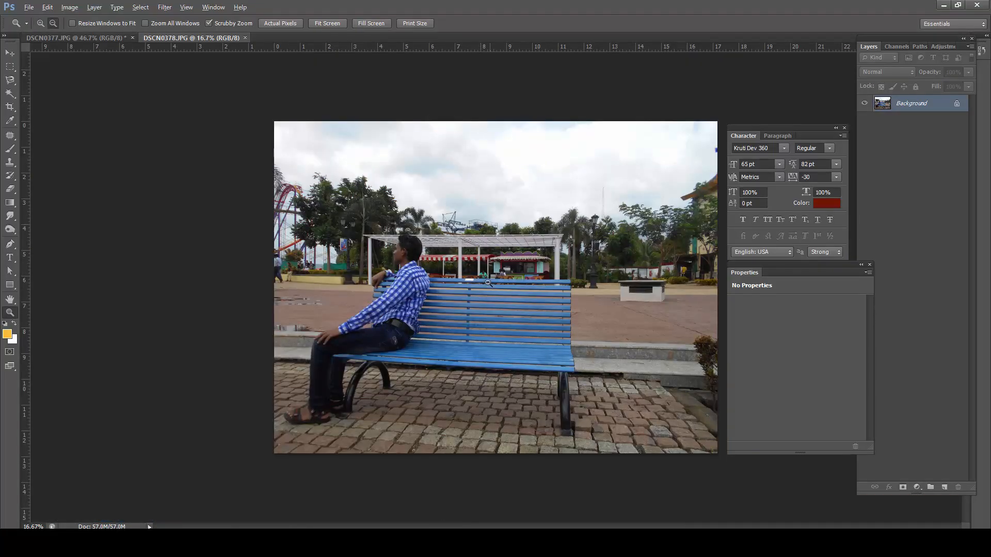
left_click(488, 283)
left_click(73, 38)
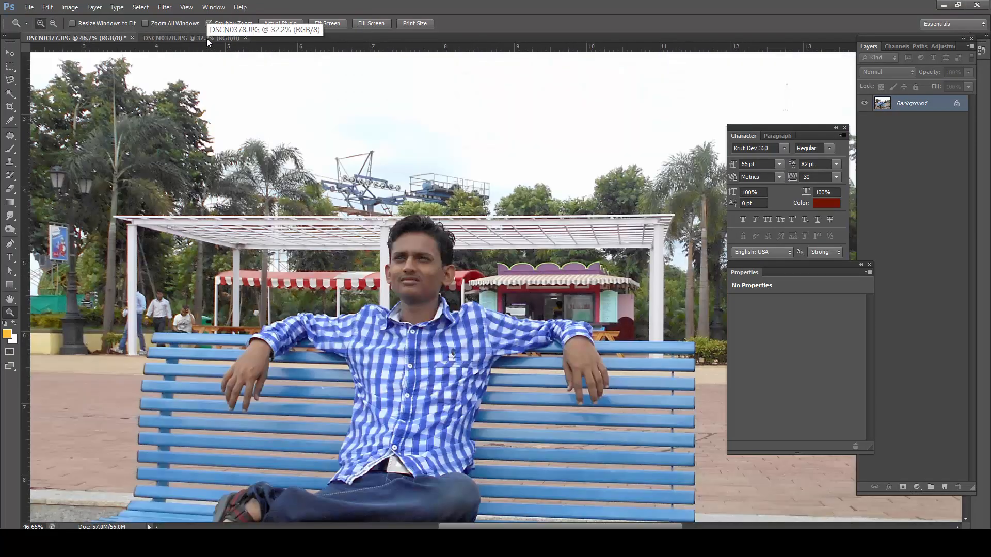
left_click(206, 38)
Step: Brighten the DSCN0378 photo with Levels, setting the input levels to black 3, midtone 1.57 and white 196
key("ctrl+l")
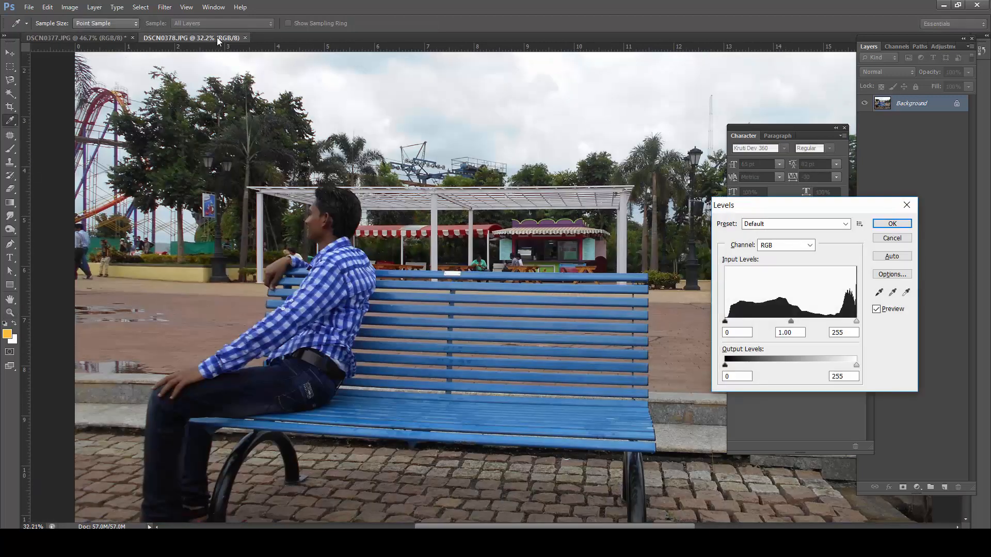
left_click_drag(784, 320, 774, 327)
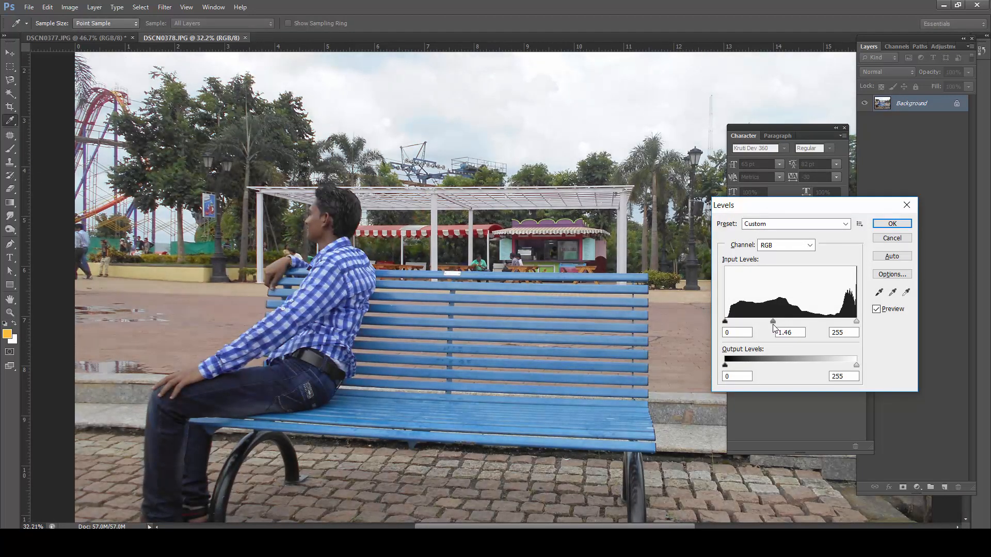
left_click_drag(857, 324, 830, 327)
left_click_drag(726, 324, 729, 326)
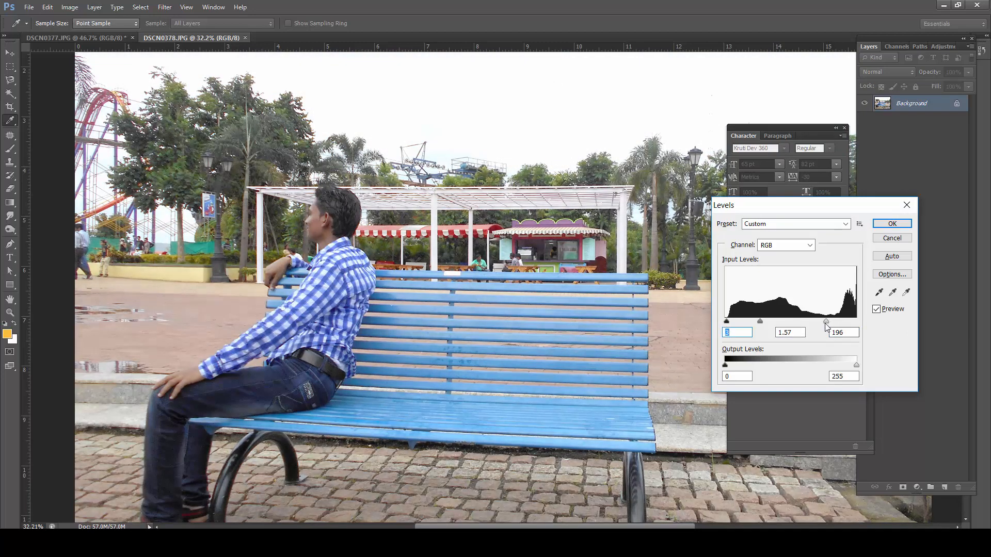
left_click(908, 226)
key("z")
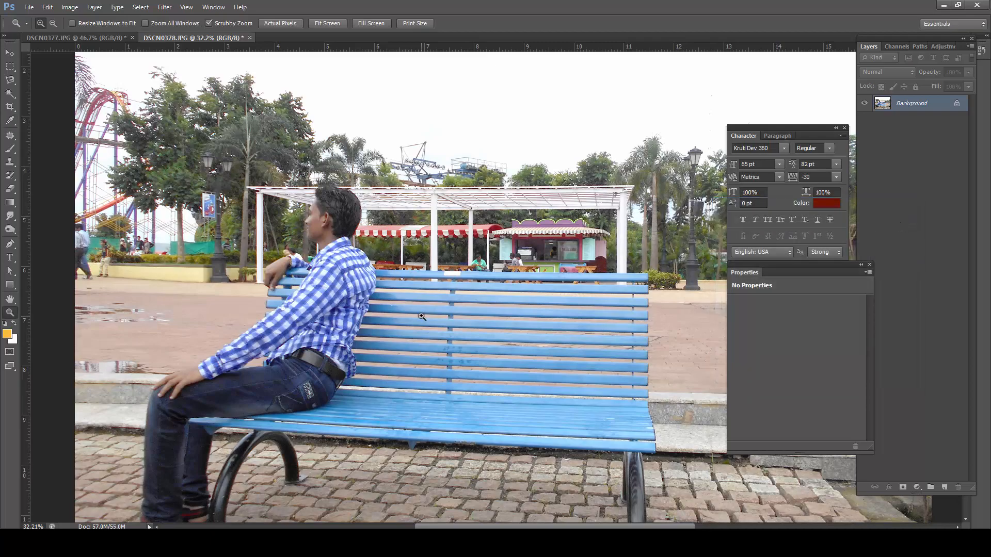
Step: Open the DSCN0379 photo from the Photo Edit folder and enlarge the seated man
key("alt+Tab")
left_click_drag(531, 111, 645, 34)
key("alt+Tab")
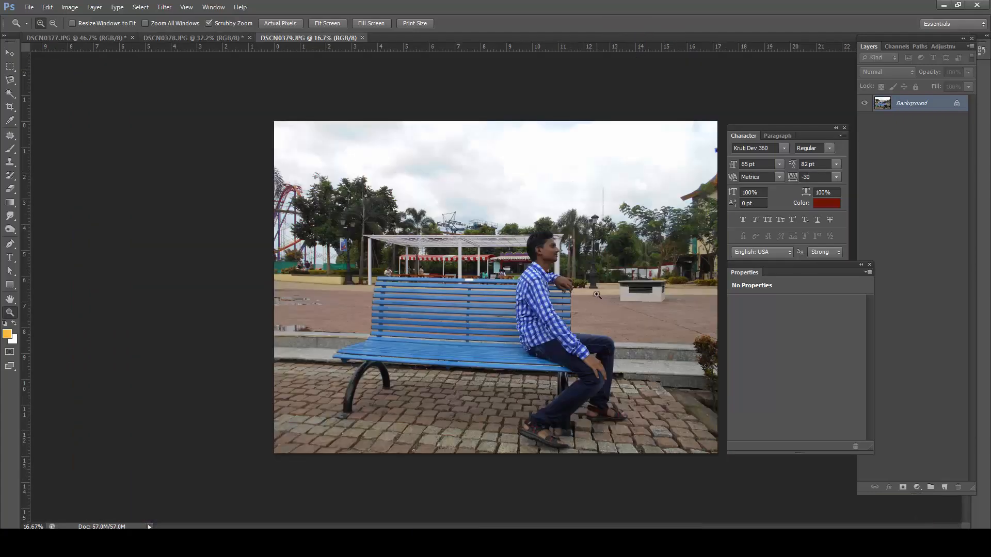
left_click(597, 300)
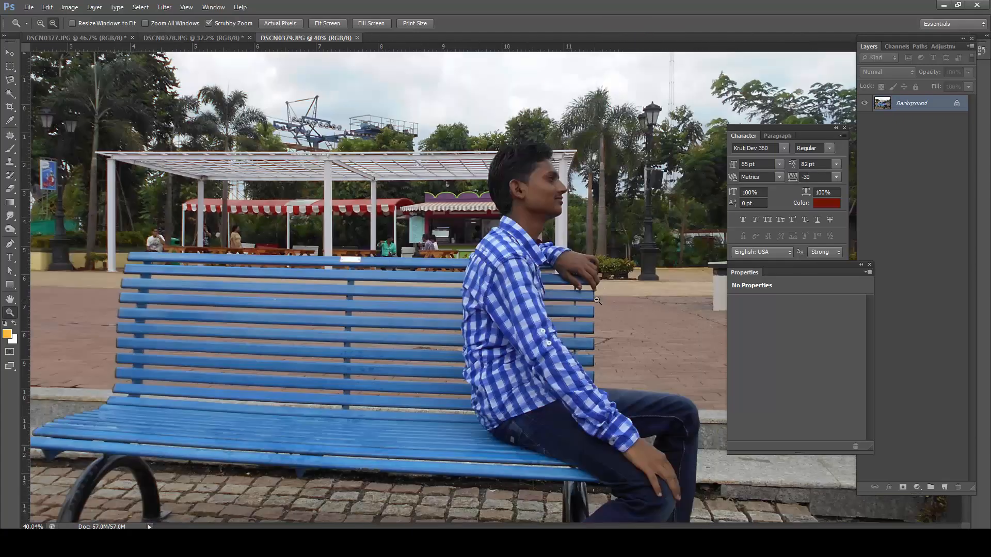
scroll(597, 301, "up", 1)
Step: Brighten the DSCN0379 photo with Levels, setting the input midtone to 1.65 and white to 197
key("ctrl+l")
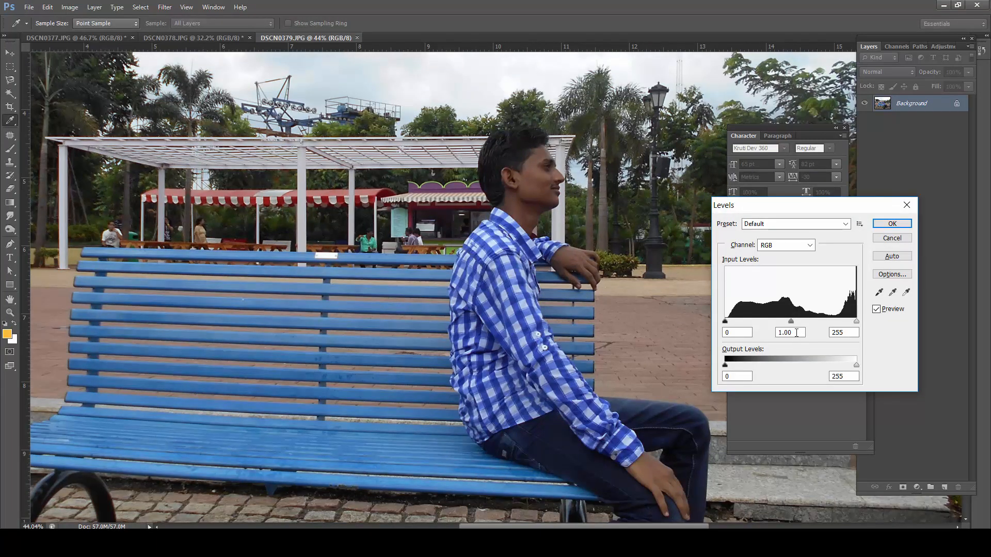
left_click_drag(791, 321, 764, 321)
left_click_drag(857, 322, 833, 323)
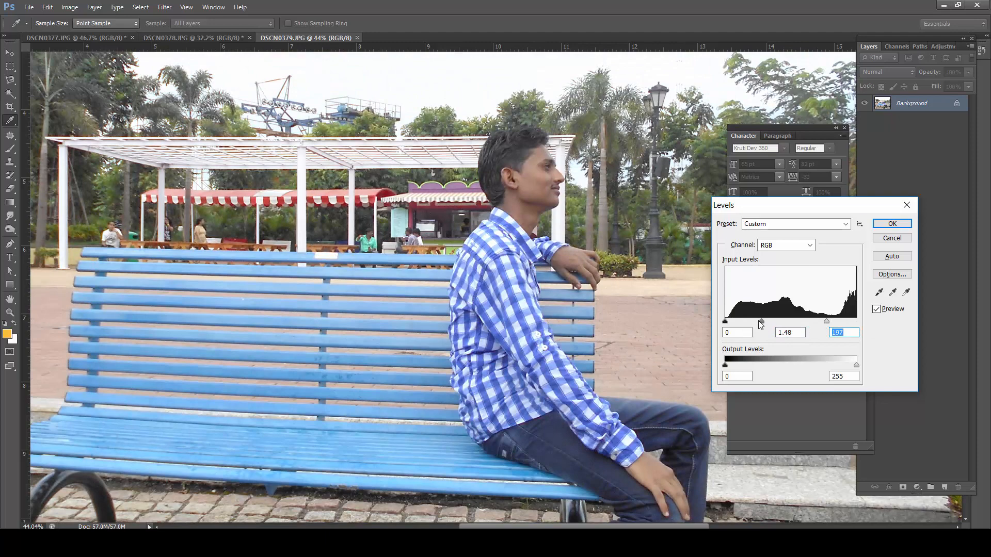
left_click_drag(759, 321, 757, 322)
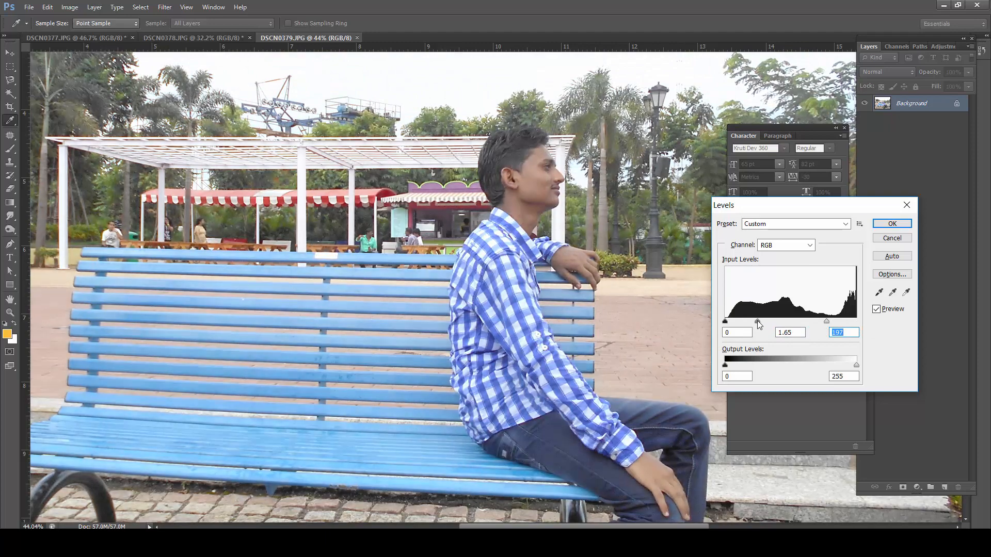
left_click(892, 224)
Step: Copy the whole DSCN0379 photo into the DSCN0377 document as a new layer above the background
key("z")
left_click(449, 294, "alt")
left_click(449, 294, "alt")
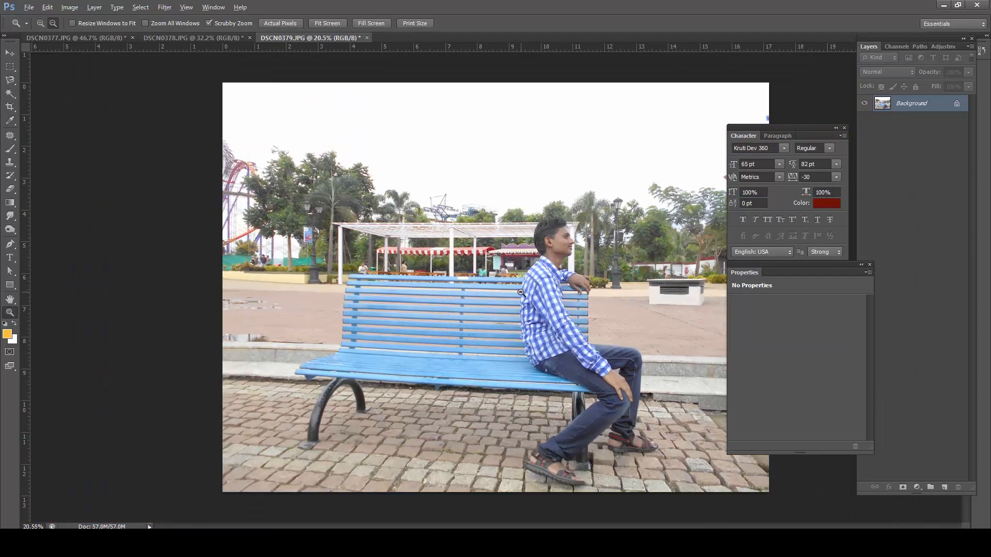
left_click_drag(451, 115, 497, 326)
Step: Bring the whole DSCN0378 photo into the DSCN0377 document as the uppermost layer and close the DSCN0378 file
left_click(216, 37)
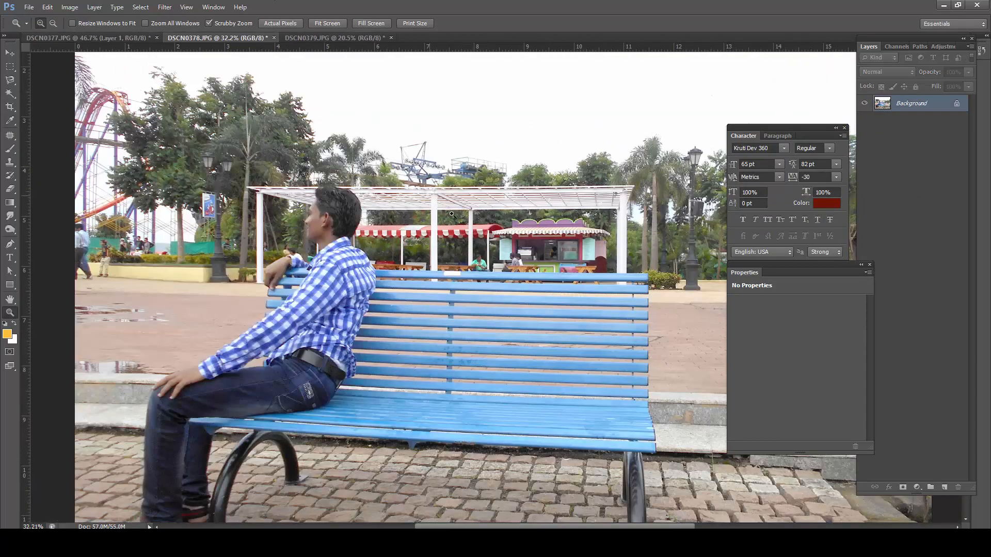
key("ctrl+w")
left_click(496, 204)
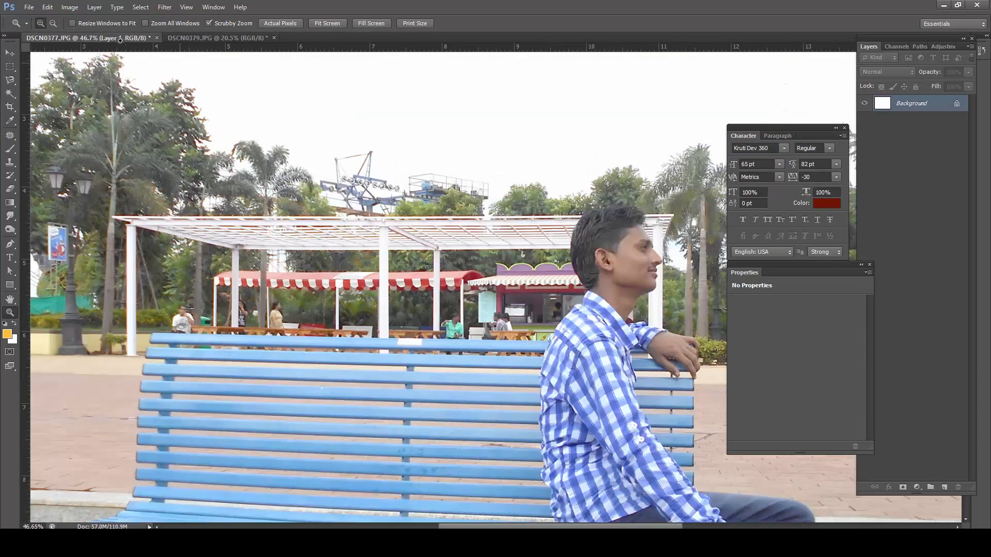
key("ctrl+shift+alt+n")
Step: Toggle the visibility of Layer 2 and Layer 1 to compare the man's pose and the alignment of the three photos
scroll(444, 316, "down", 6)
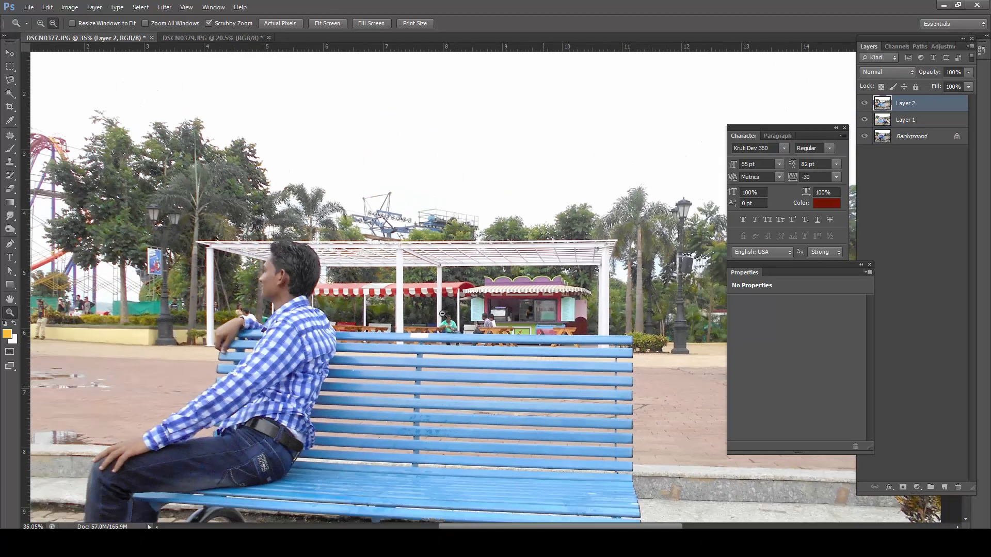
left_click(863, 105)
left_click(865, 120)
left_click(866, 119)
left_click(864, 105)
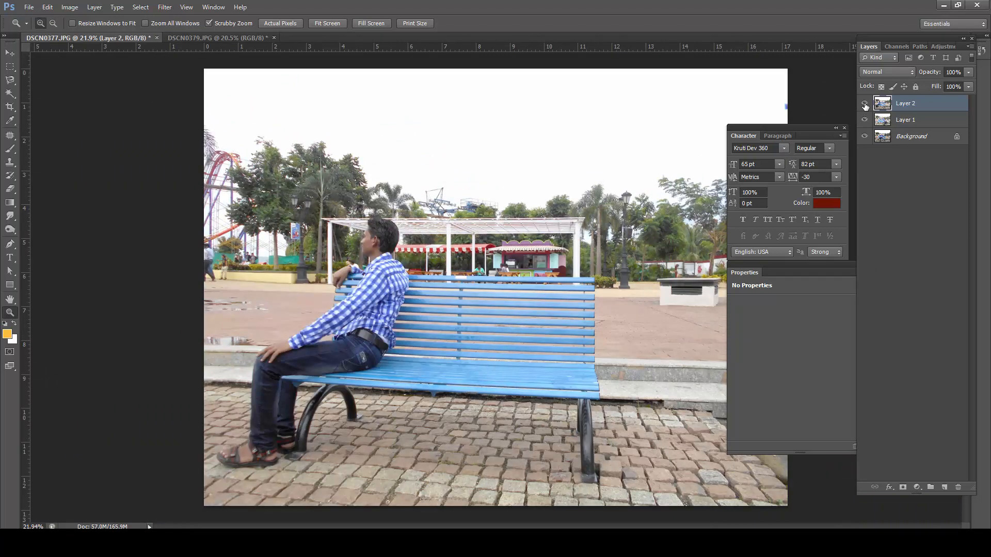
left_click(865, 104)
left_click(865, 120)
left_click(865, 119)
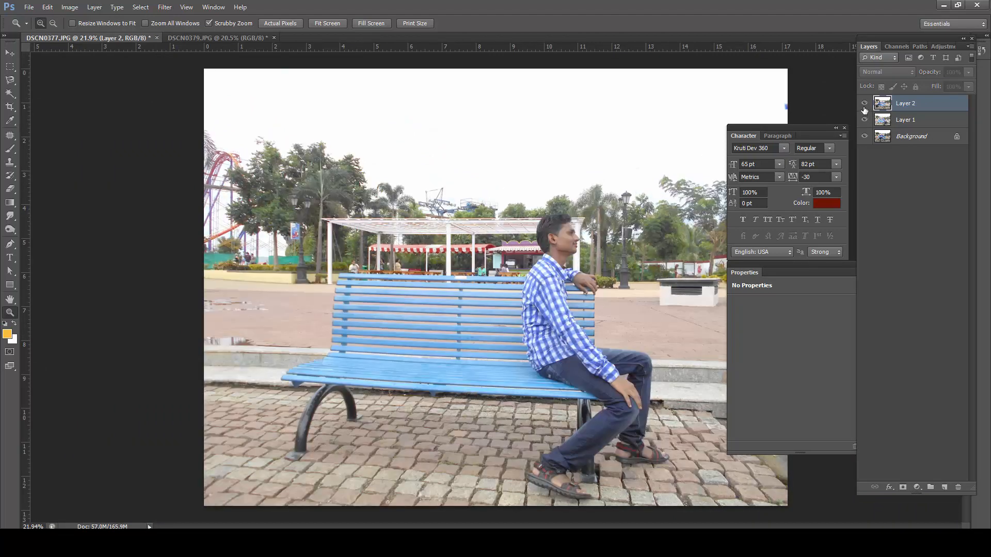
left_click(865, 103)
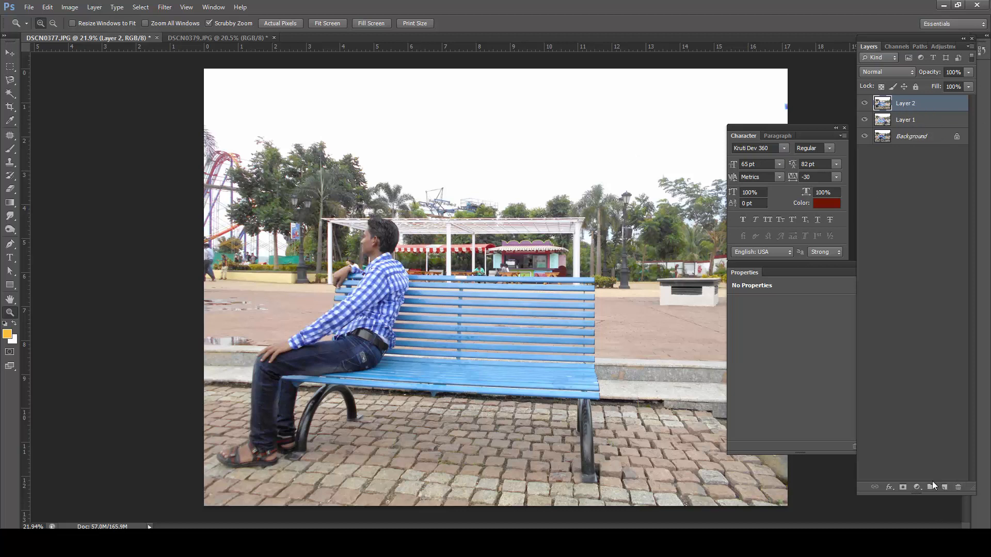
Step: Add a layer mask to Layer 2 and paint it black with a size 500 brush over the man at the bench's right end
left_click(903, 488)
key("b")
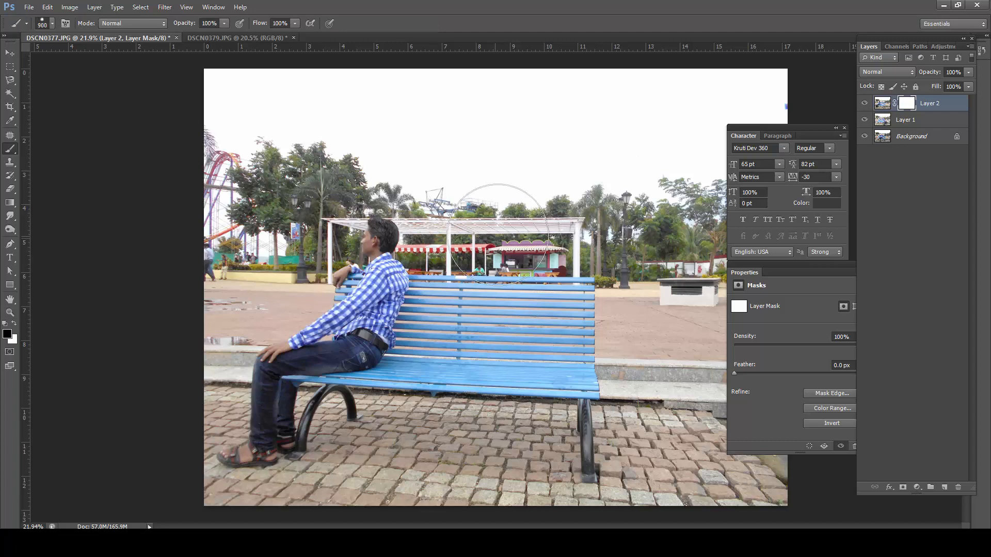
key("bracketleft")
key("bracketleft")
key("bracketleft")
key("bracketleft")
mouse_move(538, 205)
left_mouse_down()
mouse_move(559, 151)
mouse_move(625, 233)
mouse_move(613, 431)
left_mouse_up()
Step: Switch to full screen mode with the menu bar and paint Layer 2's mask black over the right part of the photo, including the man's feet
key("space")
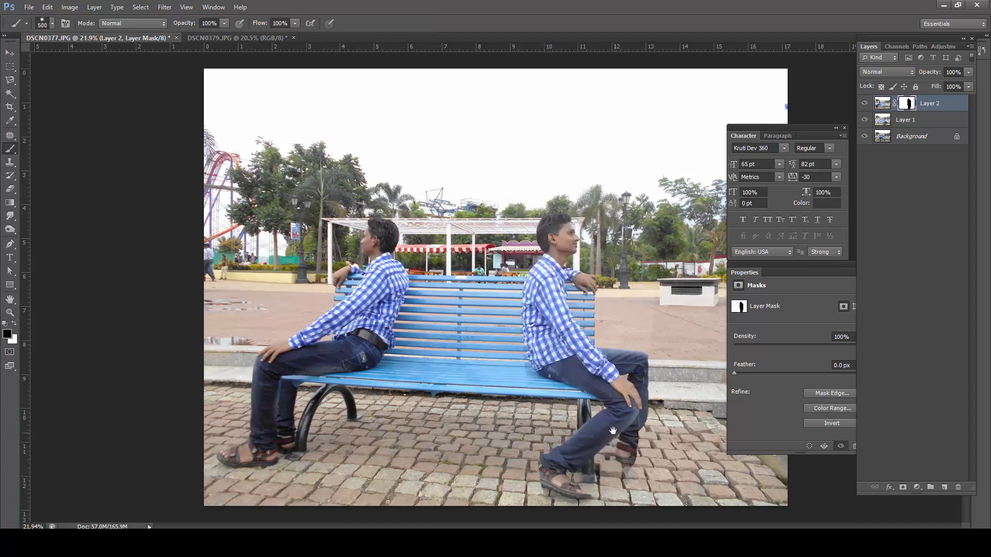
key("f")
key("space")
left_click_drag(597, 380, 427, 352)
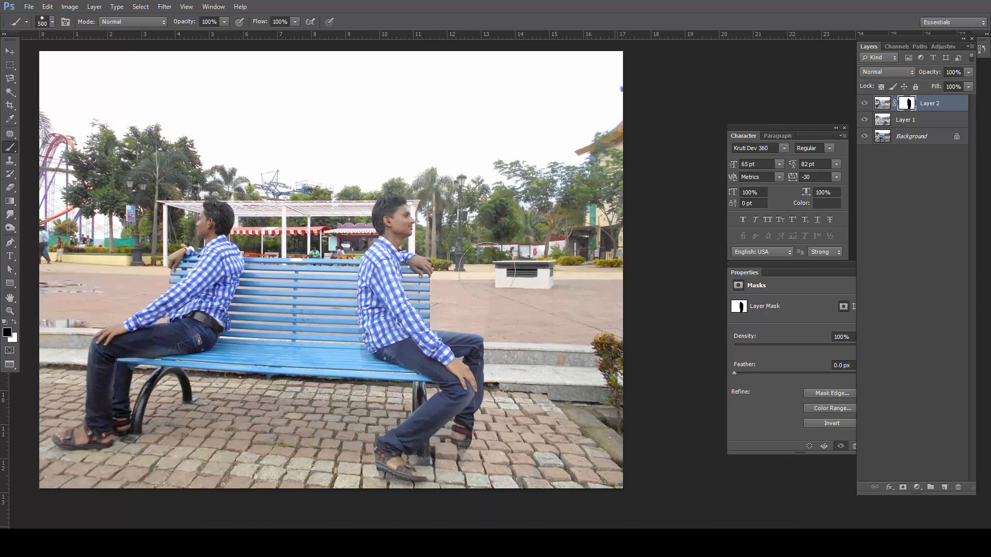
left_click_drag(623, 367, 475, 482)
mouse_move(386, 445)
left_mouse_down()
mouse_move(457, 413)
mouse_move(567, 95)
mouse_move(629, 157)
left_mouse_up()
Step: Extend the black painting on Layer 2's mask across the paving below the bench toward the lower left
key("space")
left_click_drag(673, 52, 675, 88)
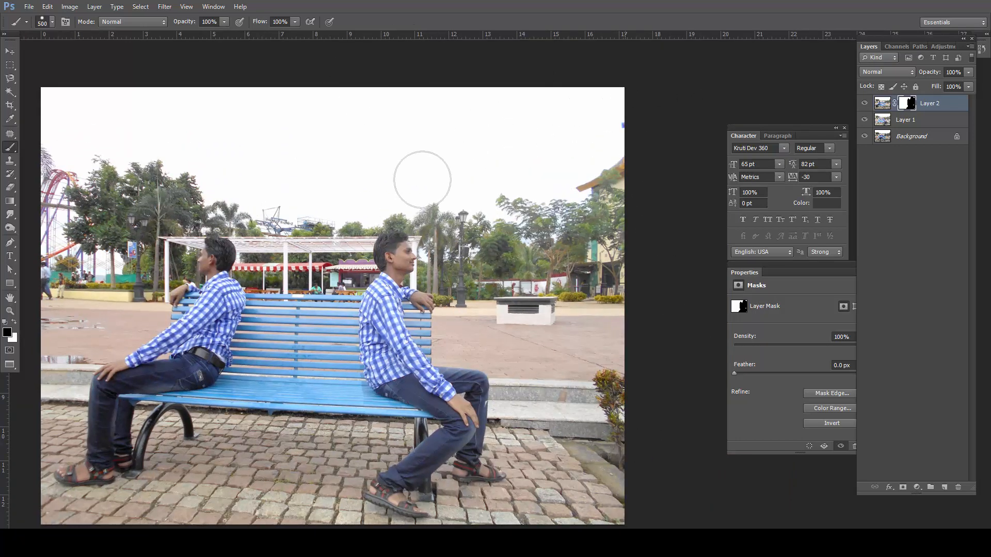
key("space")
left_click_drag(368, 418, 406, 371)
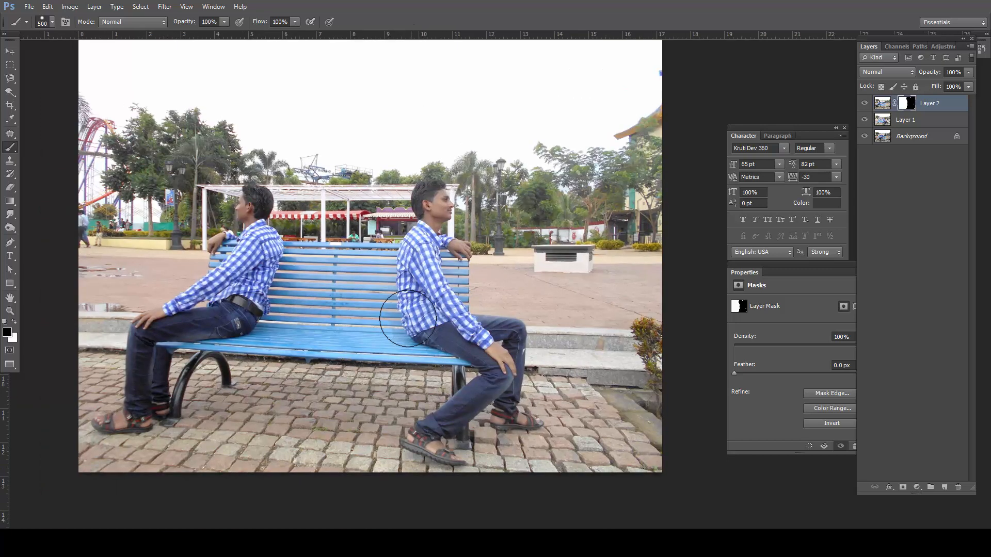
mouse_move(323, 403)
left_mouse_down()
mouse_move(266, 456)
mouse_move(222, 423)
mouse_move(245, 484)
mouse_move(276, 431)
mouse_move(255, 421)
mouse_move(232, 380)
mouse_move(233, 430)
mouse_move(216, 468)
mouse_move(203, 390)
mouse_move(211, 480)
mouse_move(186, 456)
mouse_move(134, 484)
left_mouse_up()
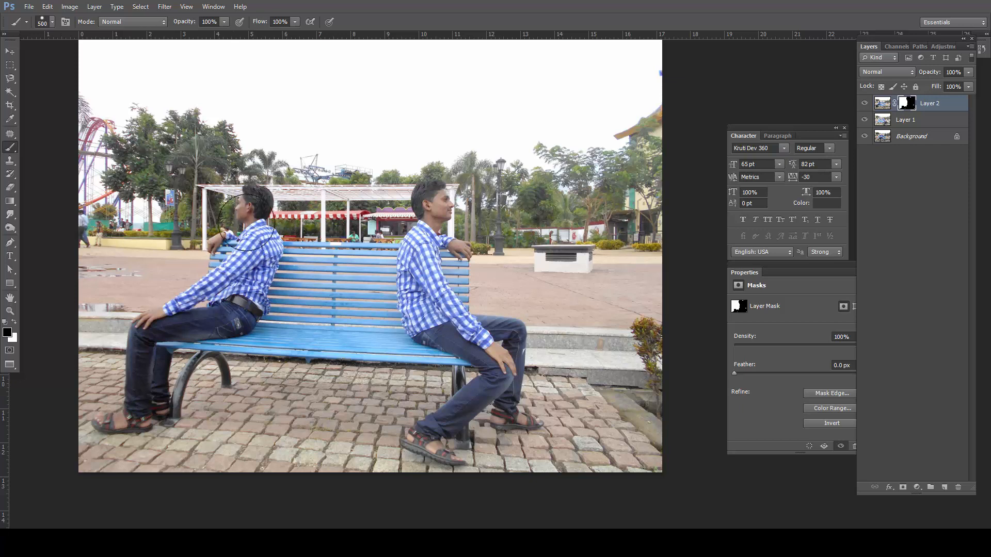
Step: Add a layer mask to Layer 1 and paint it black around the man on the left end of the bench
left_click(927, 122)
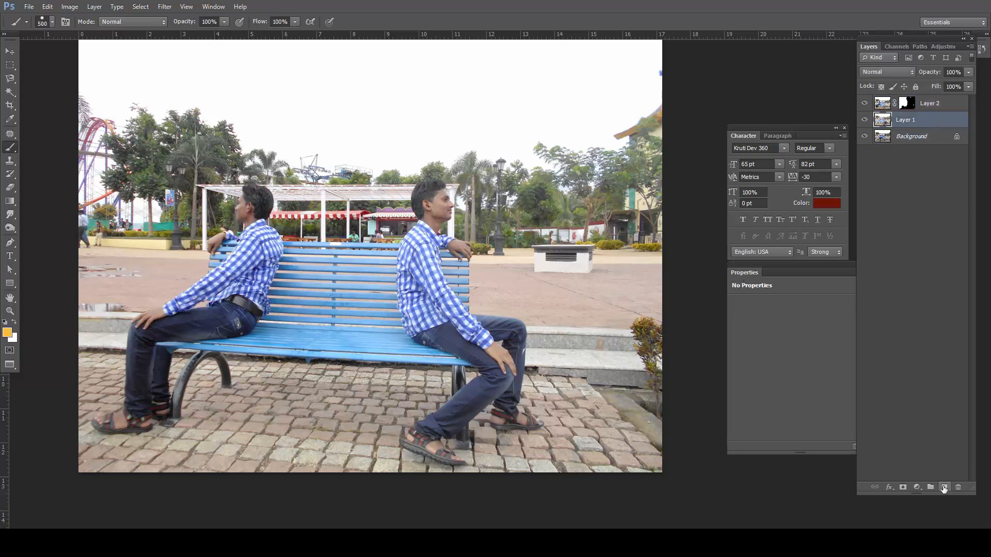
left_click(903, 488)
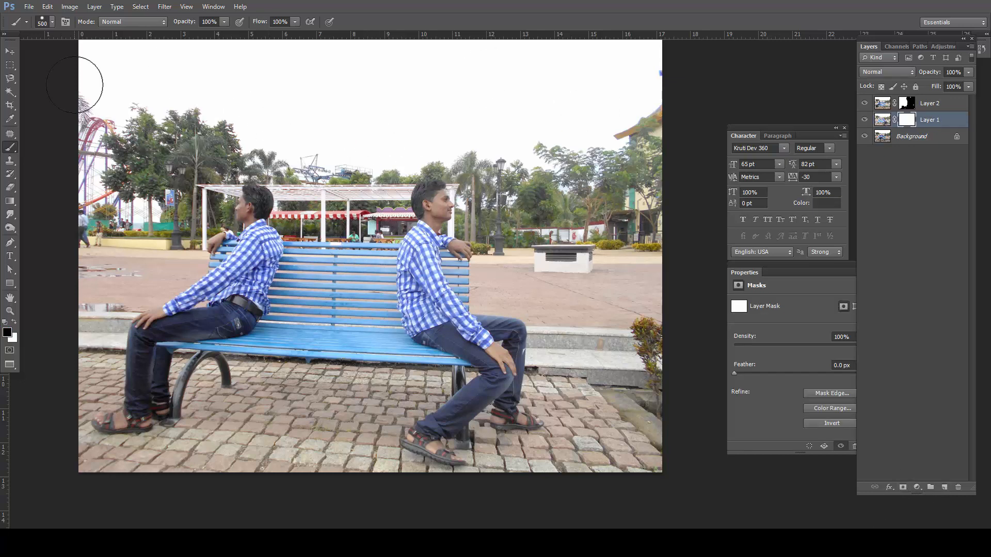
mouse_move(438, 161)
left_mouse_down()
mouse_move(435, 215)
mouse_move(407, 213)
mouse_move(485, 278)
left_mouse_up()
key("ctrl+z")
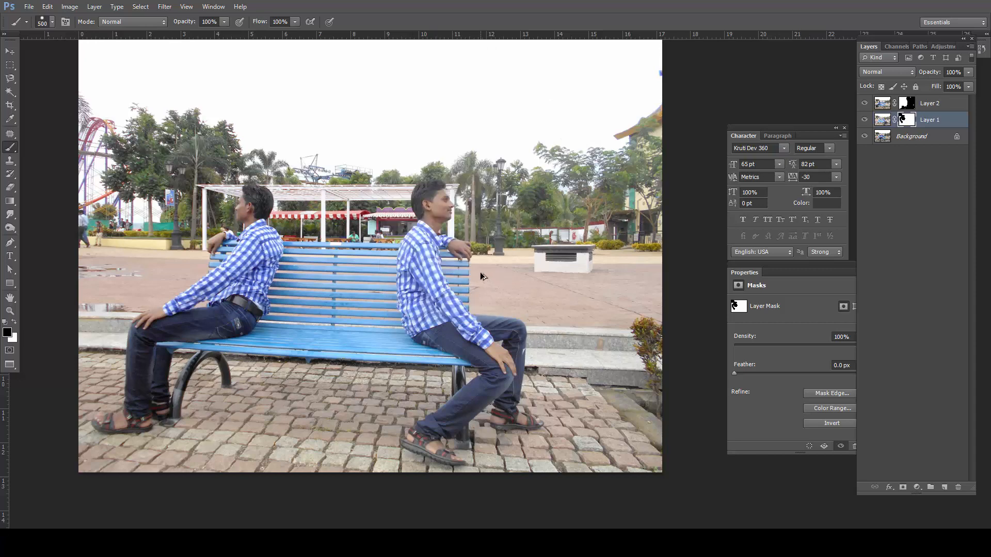
Step: Toggle Layer 1's visibility to examine what its masked photo contributes to the composite
left_click(865, 122)
left_click(865, 122)
left_click(865, 122)
left_click(865, 122)
left_click(865, 122)
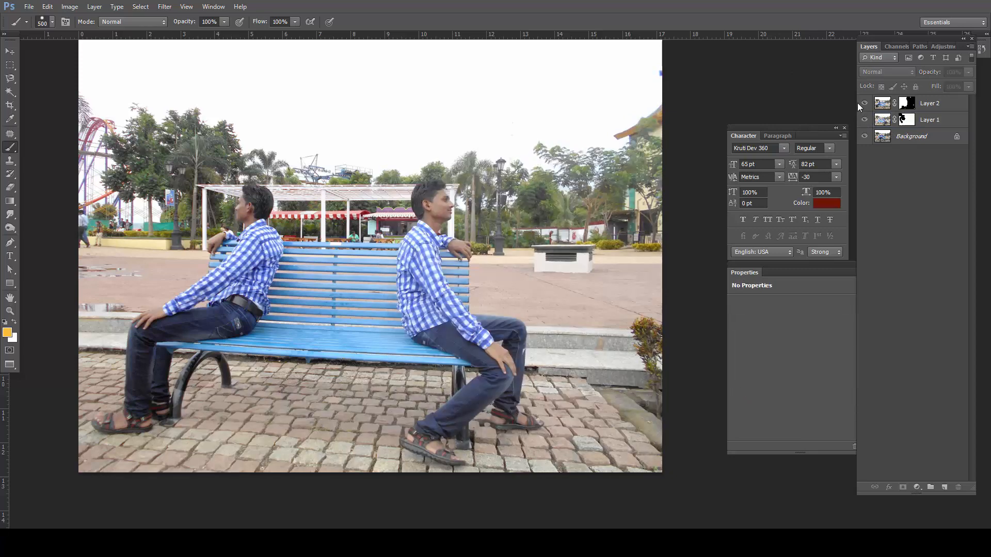
Step: Toggle Layer 2's visibility repeatedly to examine the left man and the masked area beneath him
left_click(864, 104)
left_click(864, 103)
left_click(864, 104)
left_click(864, 103)
left_click(865, 103)
left_click(865, 104)
left_click(865, 103)
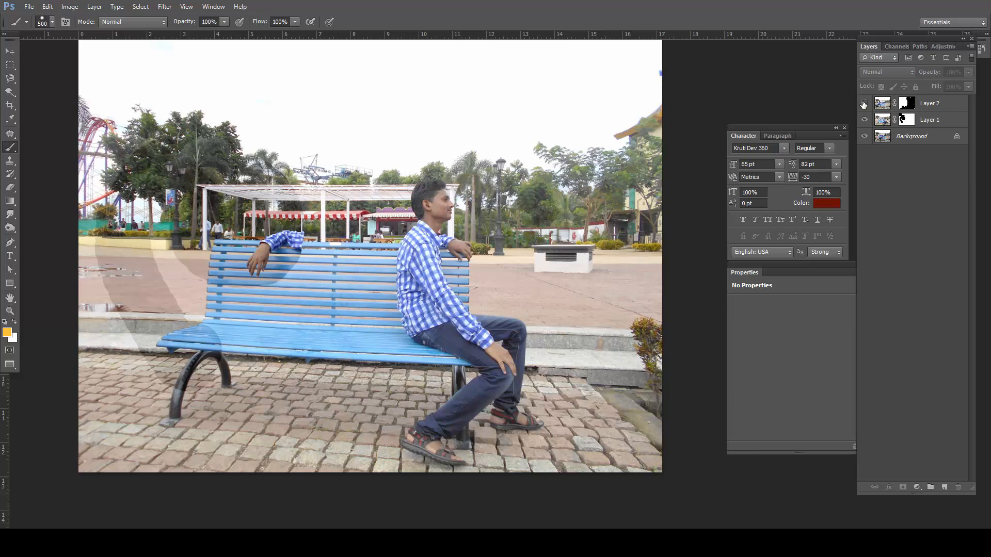
left_click(865, 104)
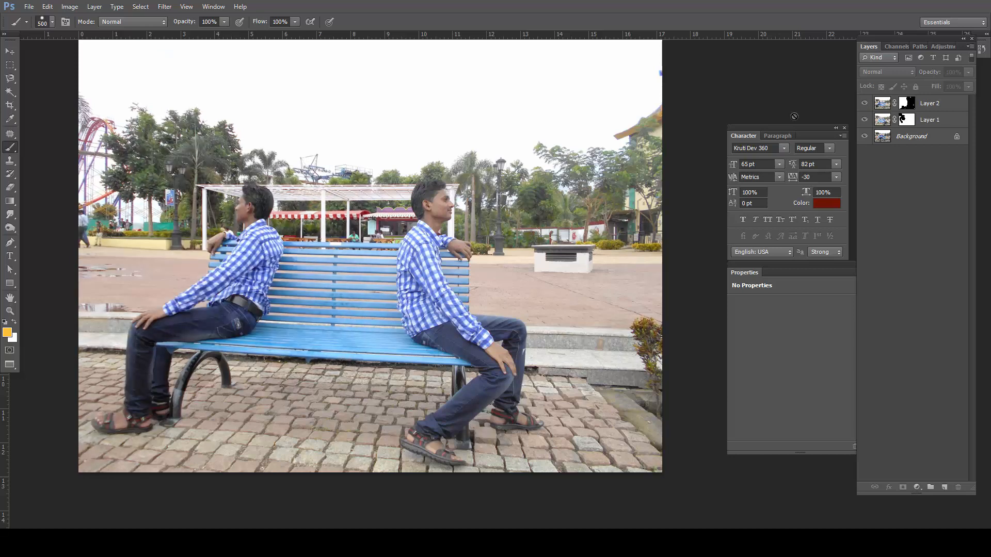
Step: Check Layer 2's visibility, and paint black on Layer 1's mask over the middle of the bench and the paving below
left_click(864, 104)
left_click(864, 104)
left_click(908, 121)
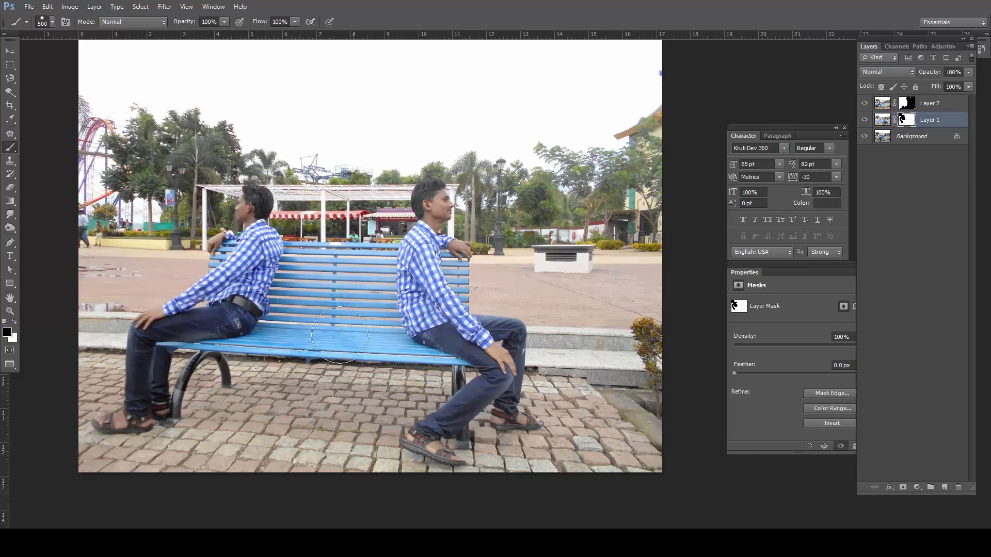
mouse_move(339, 335)
left_mouse_down()
mouse_move(384, 227)
mouse_move(346, 423)
mouse_move(372, 237)
mouse_move(355, 327)
mouse_move(377, 372)
mouse_move(310, 423)
mouse_move(333, 318)
left_mouse_up()
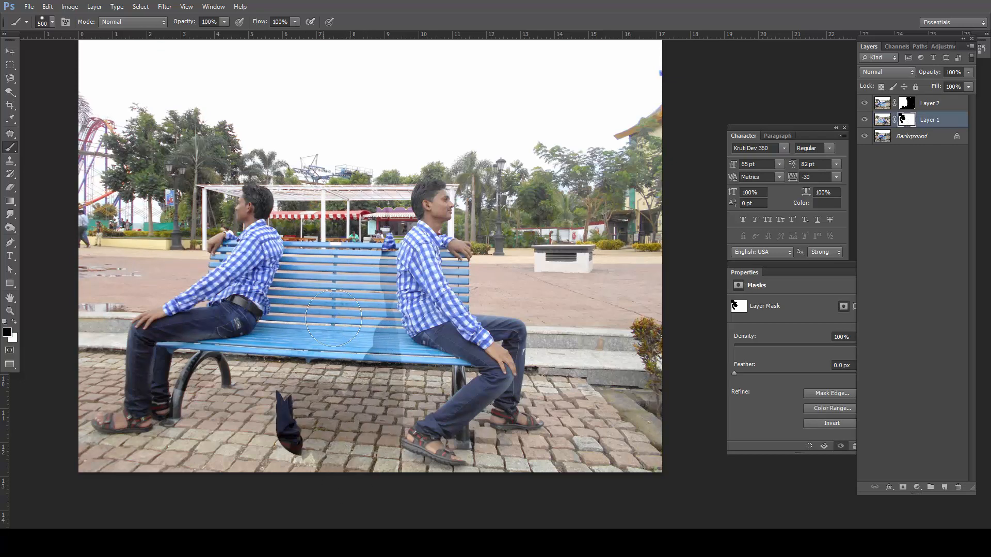
Step: Paint black on the Layer 2 and Layer 1 masks to uncover the middle man's head, torso and legs
left_click(906, 104)
mouse_move(340, 204)
left_mouse_down()
mouse_move(331, 388)
mouse_move(357, 248)
mouse_move(359, 333)
mouse_move(310, 413)
mouse_move(285, 432)
mouse_move(276, 411)
left_mouse_up()
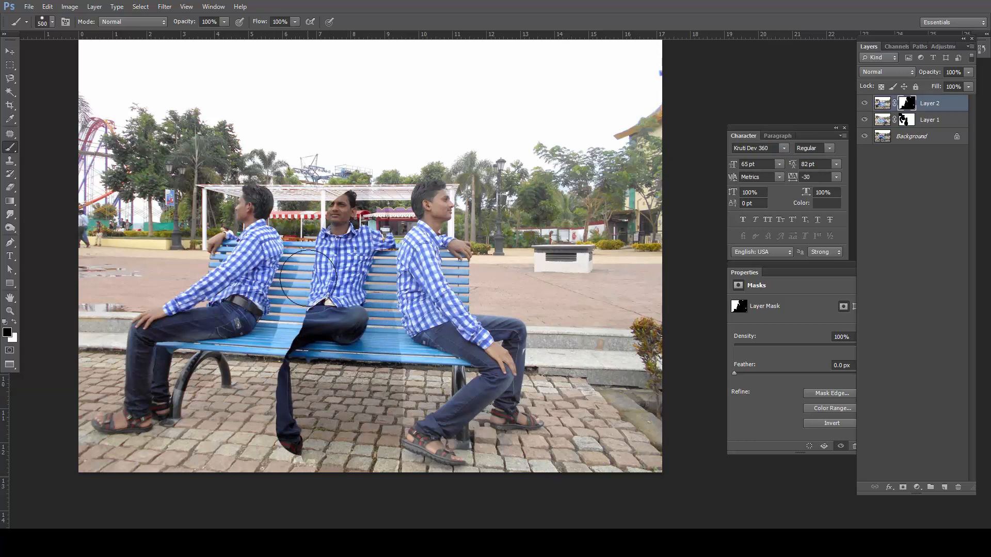
mouse_move(308, 278)
left_mouse_down()
mouse_move(325, 207)
mouse_move(321, 248)
left_mouse_up()
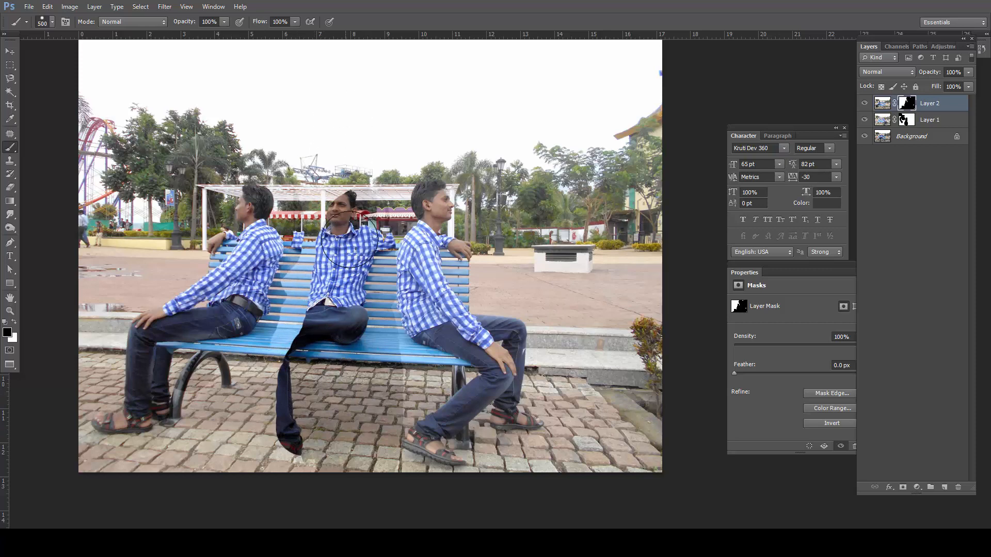
left_click(906, 120)
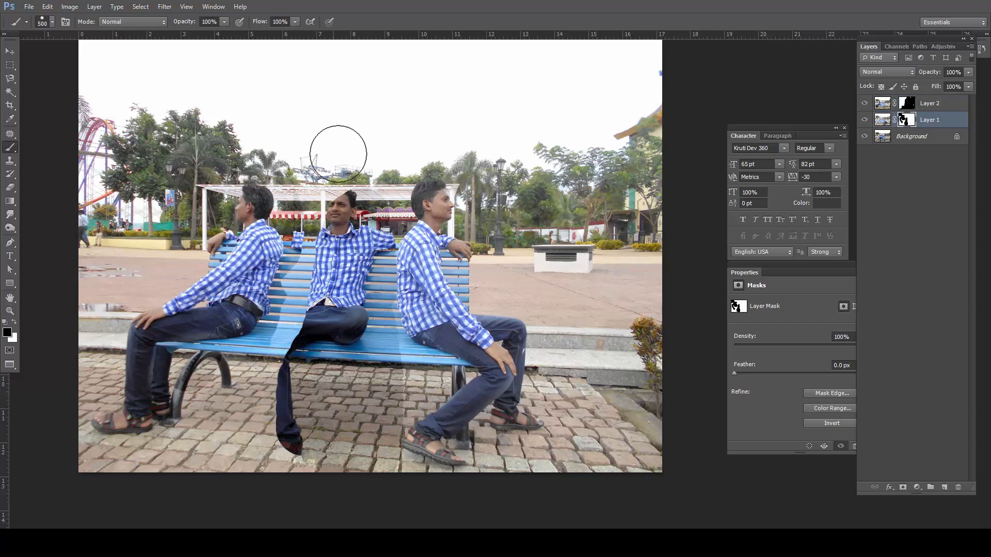
mouse_move(336, 150)
left_mouse_down()
mouse_move(339, 288)
mouse_move(330, 219)
mouse_move(319, 296)
mouse_move(321, 255)
mouse_move(279, 370)
left_mouse_up()
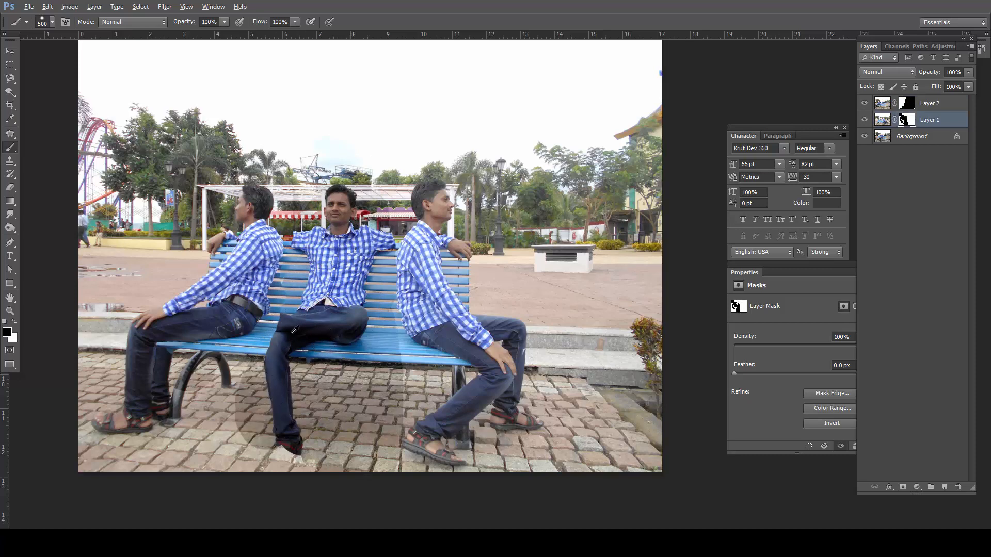
Step: Select Layer 2 and hide Layer 1 and the Background to isolate the left man's masked photo
scroll(294, 330, "up", 5)
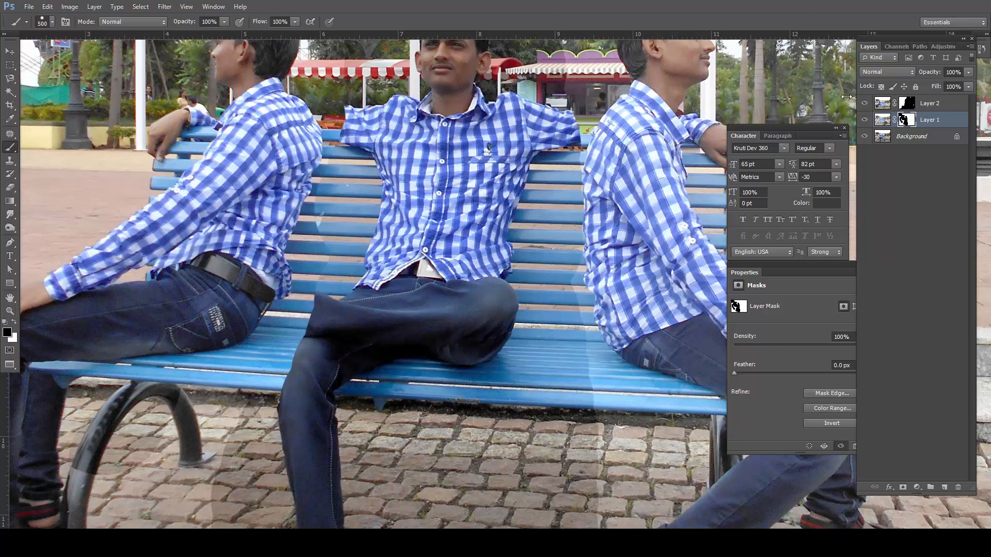
scroll(310, 294, "up", 3)
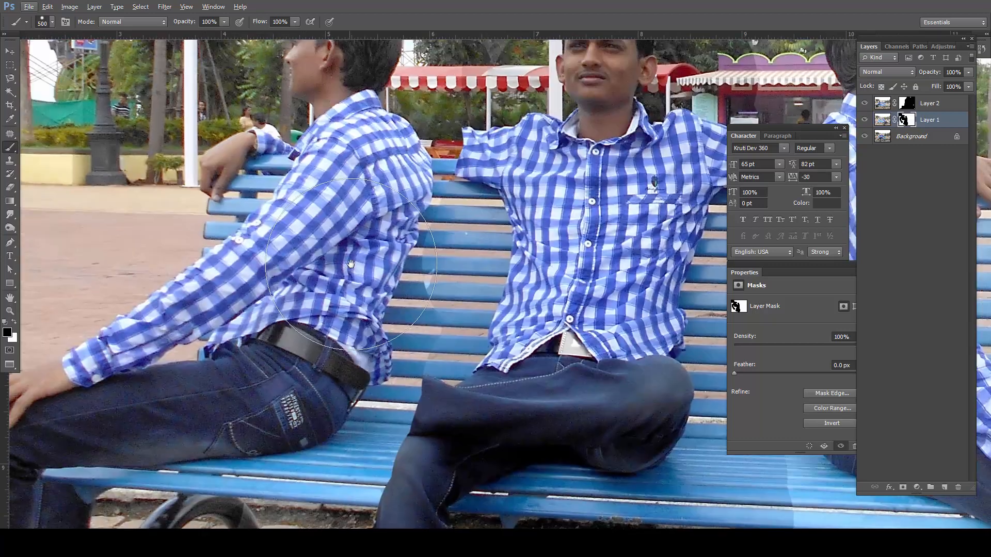
key("v")
left_click(945, 104)
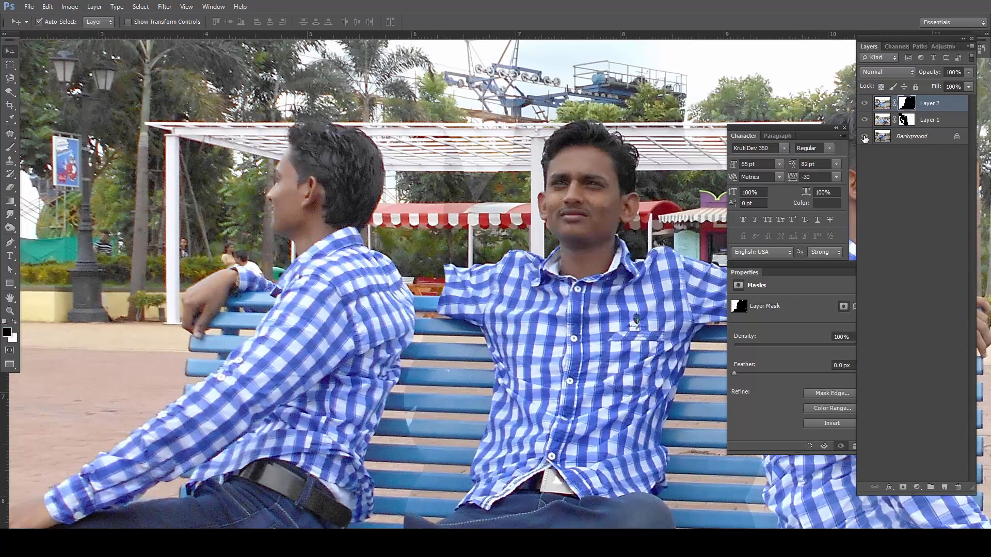
left_click_drag(864, 137, 865, 120)
scroll(353, 207, "up", 3)
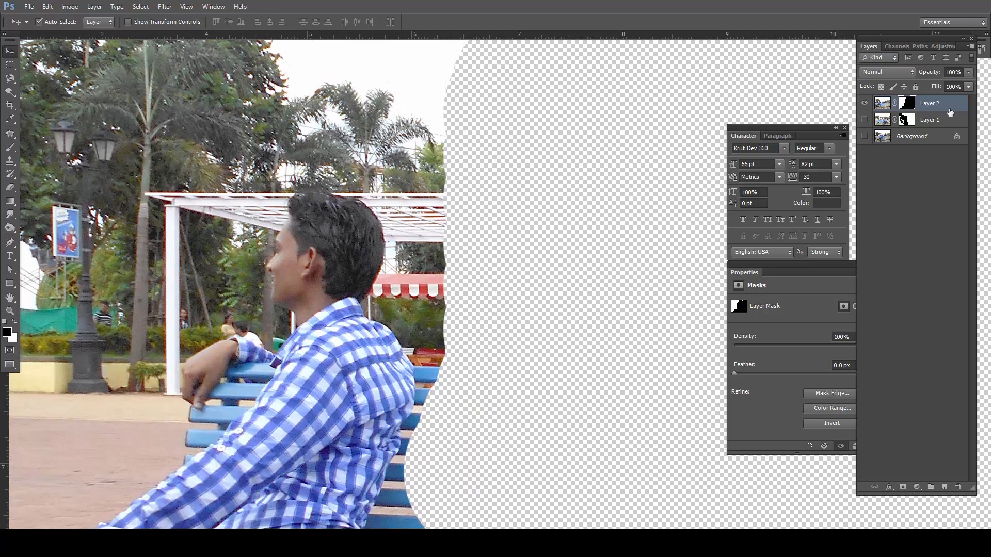
Step: Paint black on Layer 2's mask with the Brush tool, closely along the left man's head, back and waist
key("b")
mouse_move(476, 93)
left_mouse_down()
mouse_move(493, 165)
mouse_move(482, 89)
mouse_move(489, 206)
mouse_move(449, 151)
mouse_move(476, 210)
mouse_move(483, 294)
mouse_move(504, 370)
mouse_move(504, 429)
mouse_move(491, 459)
mouse_move(502, 383)
left_mouse_up()
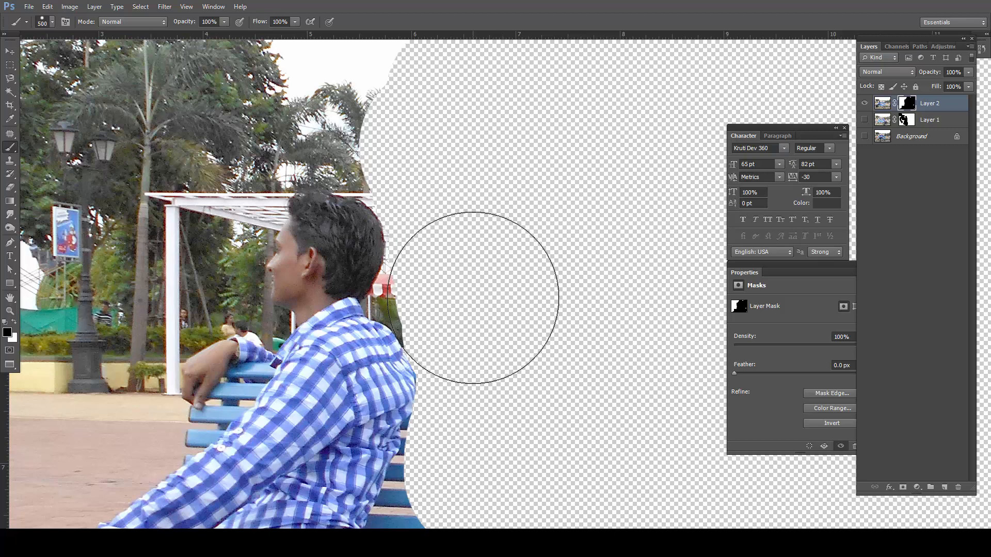
left_click_drag(472, 298, 469, 284)
key("space")
left_click_drag(512, 408, 500, 238)
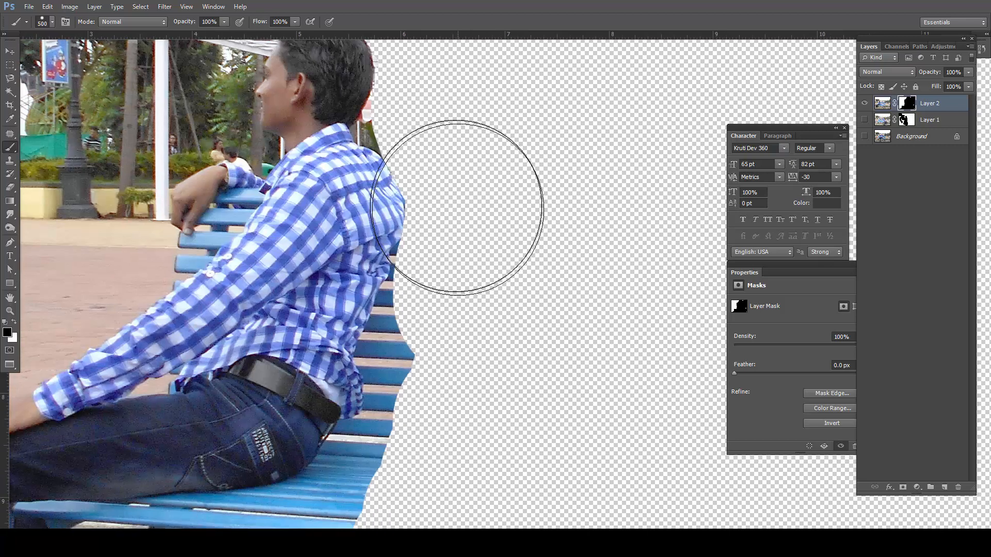
mouse_move(476, 336)
left_mouse_down()
mouse_move(457, 342)
mouse_move(460, 321)
left_mouse_up()
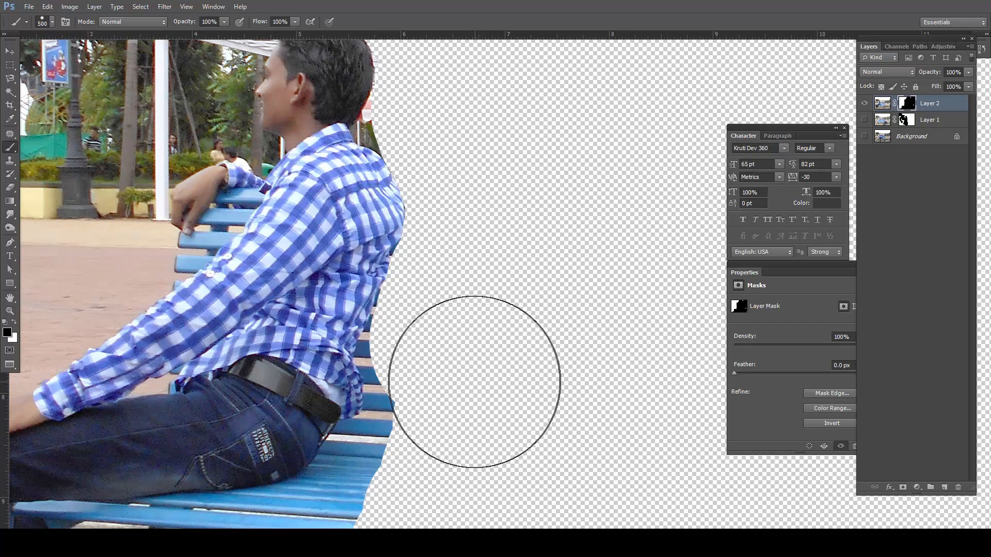
mouse_move(475, 382)
left_mouse_down()
mouse_move(446, 377)
mouse_move(454, 342)
left_mouse_up()
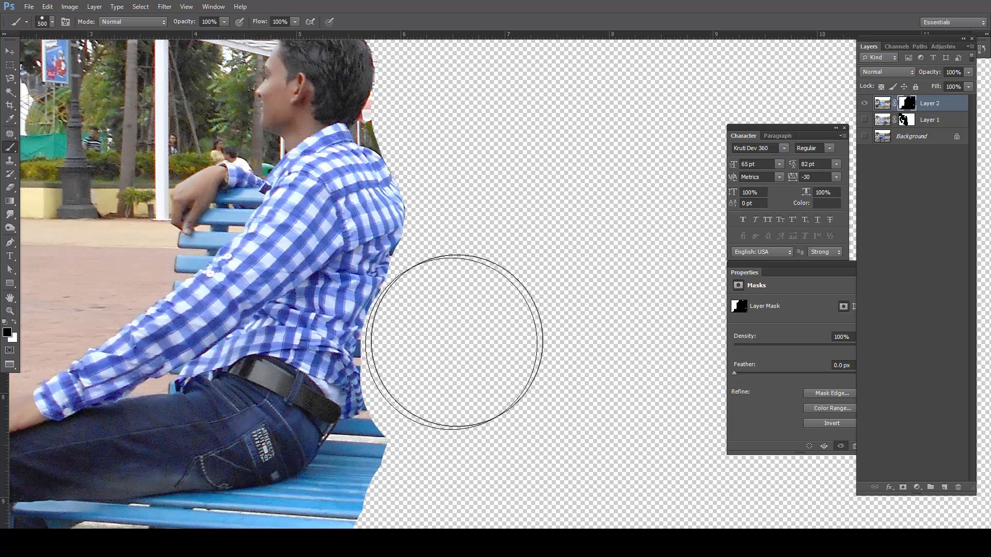
key("ctrl+z")
Step: Continue the black painting on Layer 2's mask below the left man's hips and thigh and beside his lower legs
left_click_drag(519, 350, 541, 224)
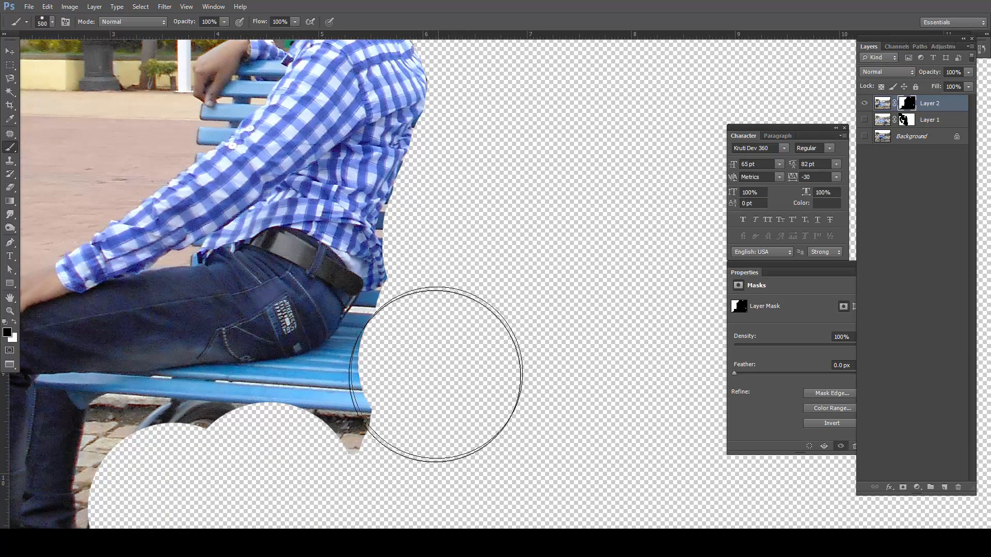
mouse_move(436, 375)
left_mouse_down()
mouse_move(419, 402)
mouse_move(276, 474)
mouse_move(298, 442)
mouse_move(376, 418)
mouse_move(420, 365)
mouse_move(316, 460)
mouse_move(217, 475)
mouse_move(207, 465)
mouse_move(349, 430)
left_mouse_up()
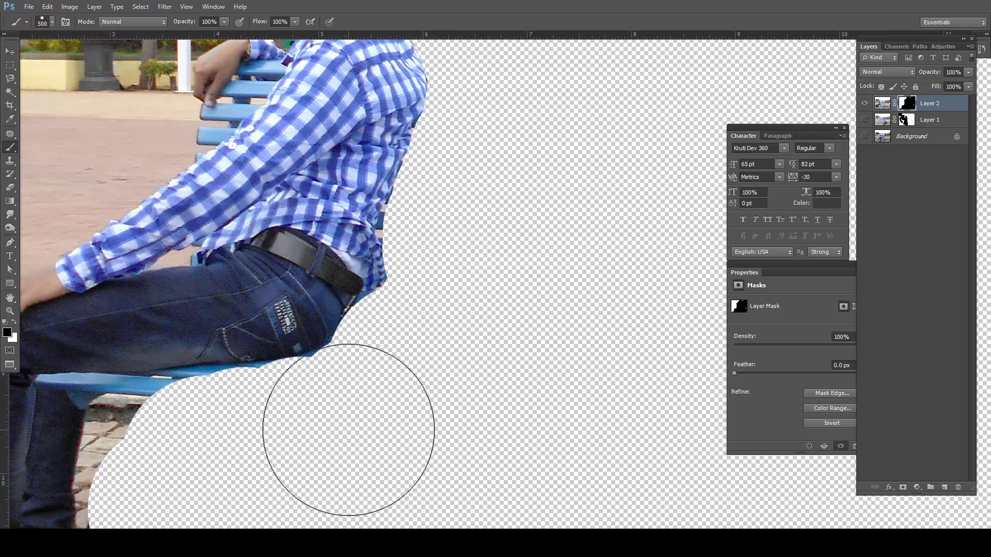
key("space")
left_click_drag(365, 465, 455, 354)
mouse_move(283, 376)
left_mouse_down()
mouse_move(283, 402)
mouse_move(272, 357)
mouse_move(327, 343)
left_mouse_up()
Step: Show Layer 1 and paint black on its mask along the left man's back, hips and the bench area beneath him
left_click(865, 120)
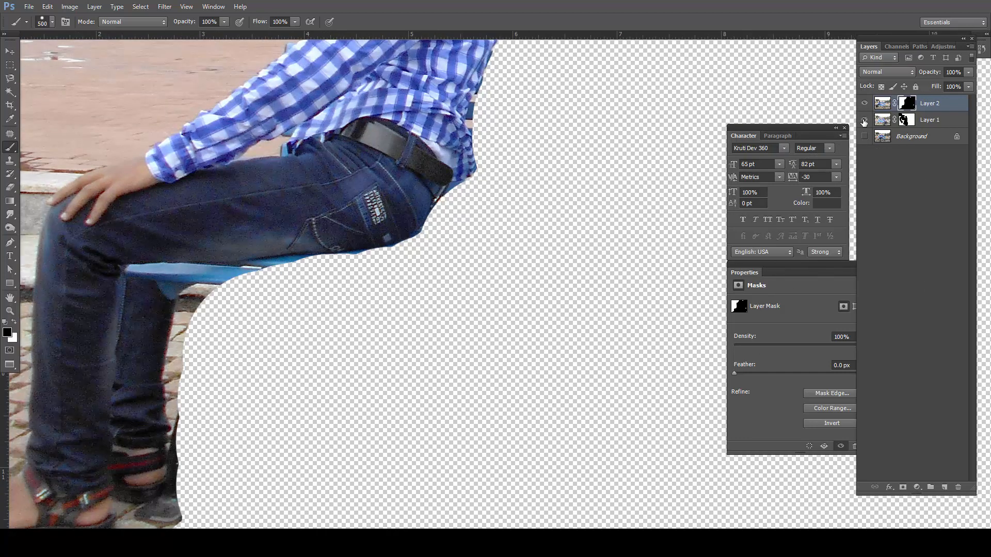
key("space")
mouse_move(513, 299)
left_mouse_down()
mouse_move(424, 372)
mouse_move(402, 378)
left_mouse_up()
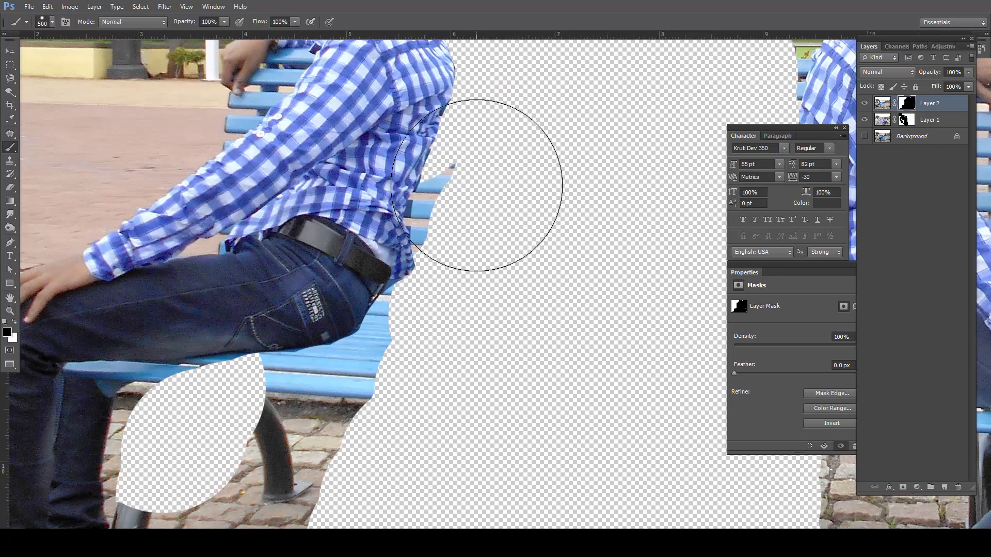
left_click(907, 120)
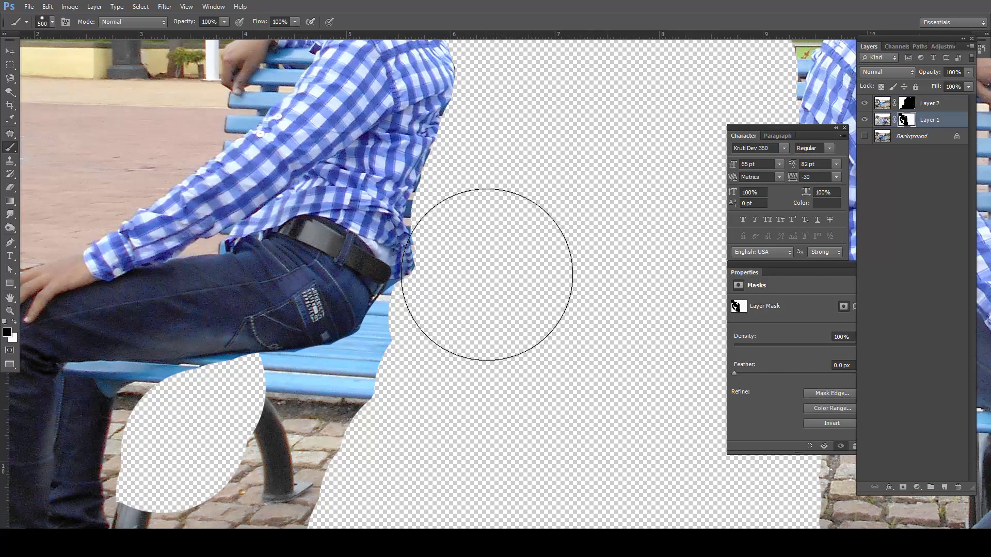
left_click_drag(447, 358, 271, 485)
key("ctrl+r")
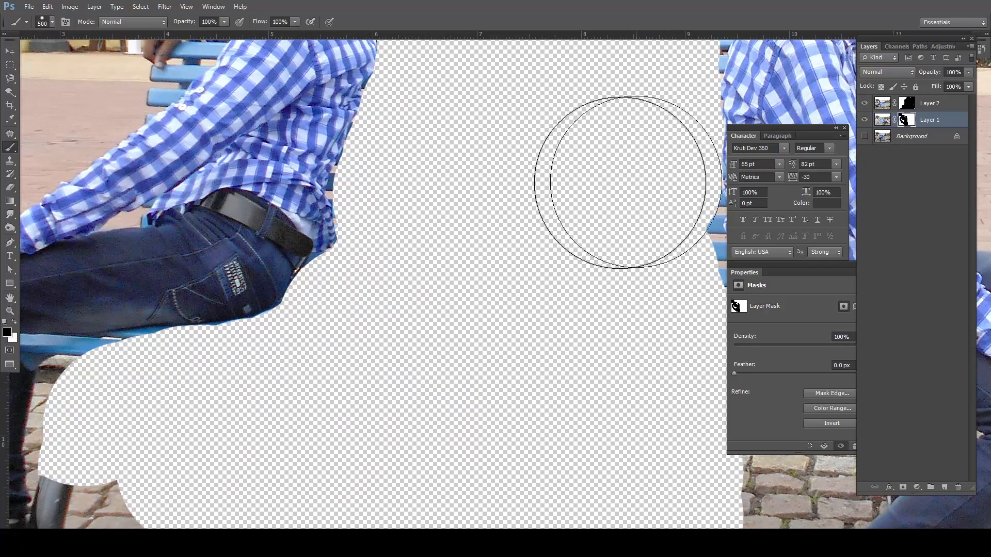
Step: Paint black on Layer 1's mask up to the right man's head, back and hips, and show the Background again
left_click_drag(563, 155, 369, 420)
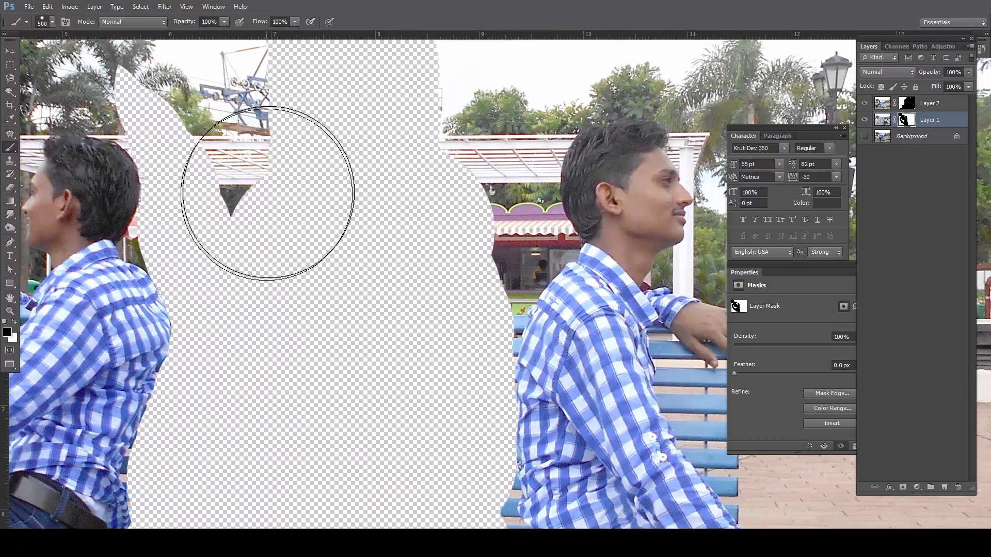
mouse_move(265, 188)
left_mouse_down()
mouse_move(485, 175)
mouse_move(471, 177)
mouse_move(478, 238)
mouse_move(475, 227)
left_mouse_up()
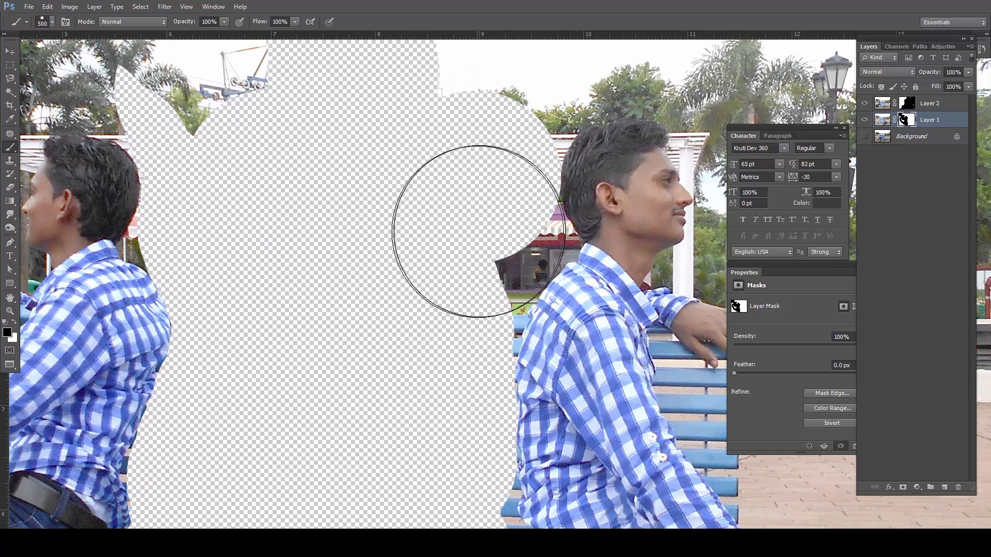
left_click(448, 285)
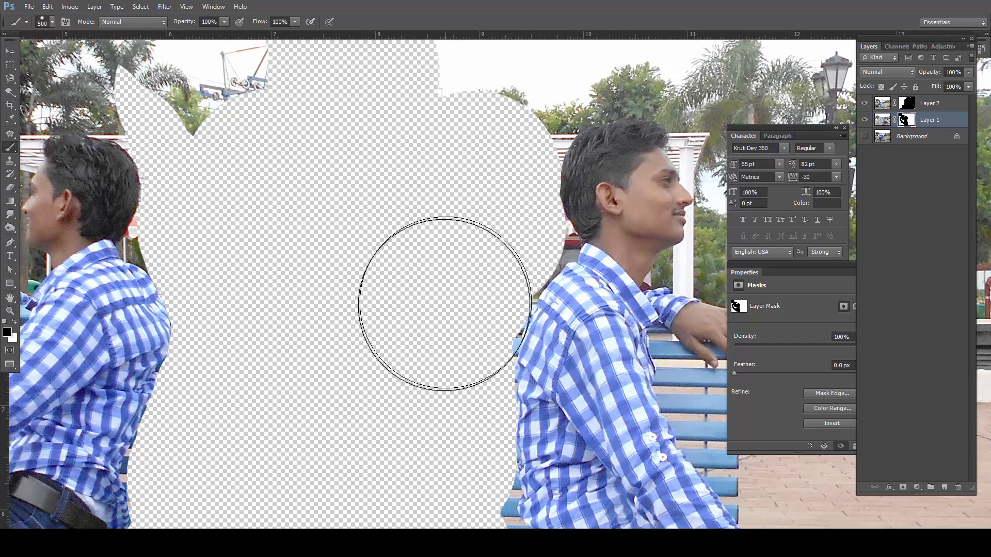
left_click_drag(466, 394, 462, 310)
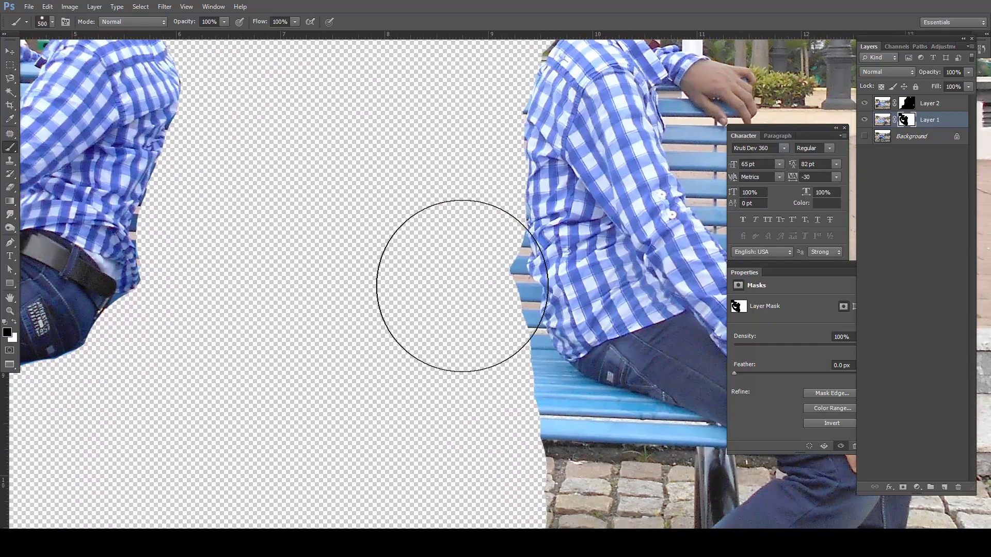
mouse_move(442, 265)
left_mouse_down()
mouse_move(435, 297)
mouse_move(451, 314)
mouse_move(467, 394)
mouse_move(507, 427)
mouse_move(457, 431)
left_mouse_up()
left_click_drag(607, 264, 695, 296)
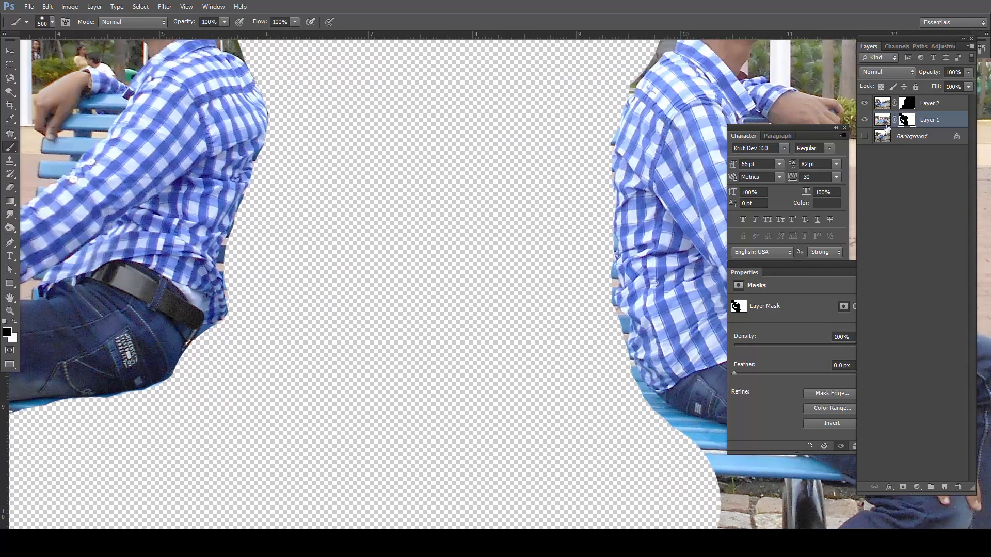
left_click(865, 135)
Step: Select Layer 2's mask and reduce the brush size to 100 for detailed masking around the middle man's sandal
scroll(368, 320, "down", 1)
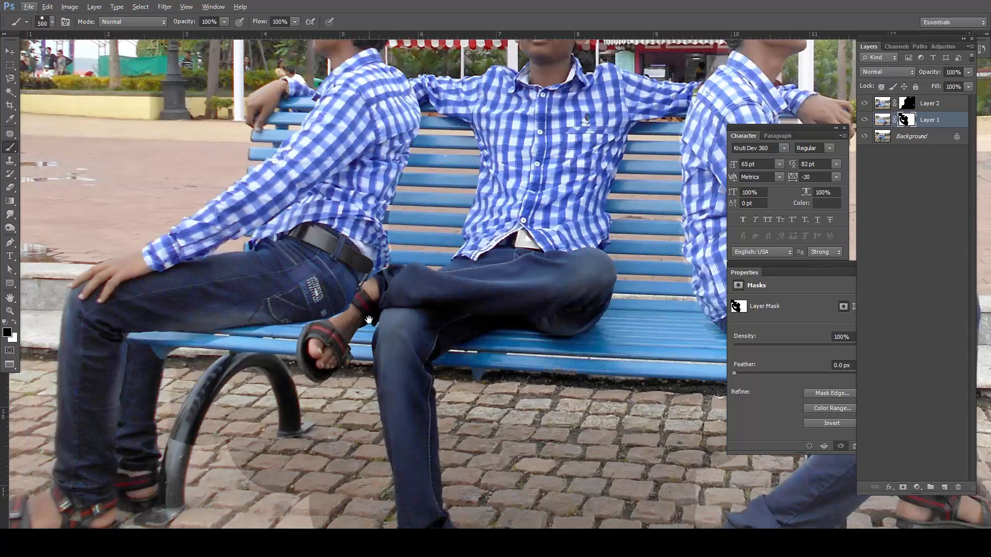
scroll(337, 292, "up", 2)
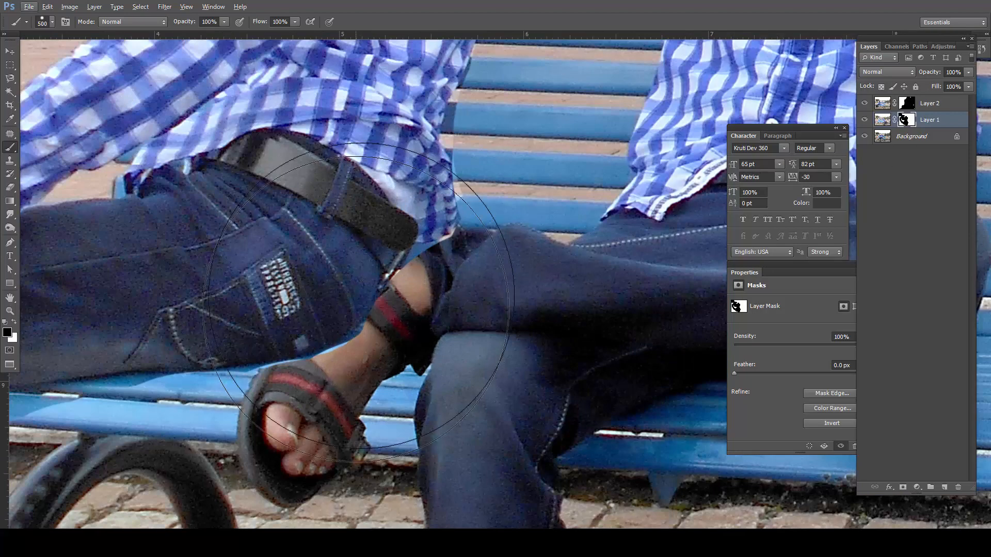
left_click_drag(393, 295, 394, 338)
scroll(399, 337, "up", 1)
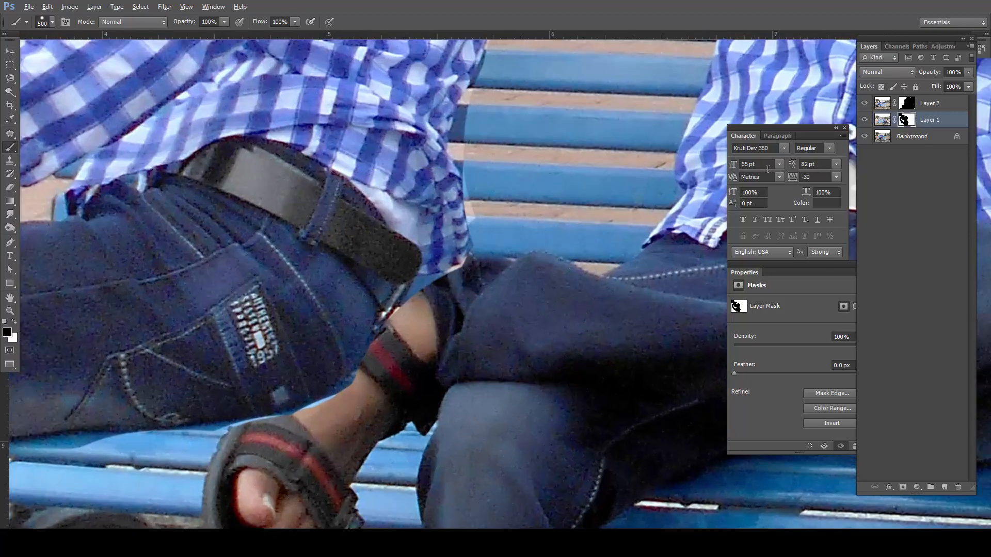
left_click(907, 103)
key("bracketleft")
key("bracketleft")
key("bracketleft")
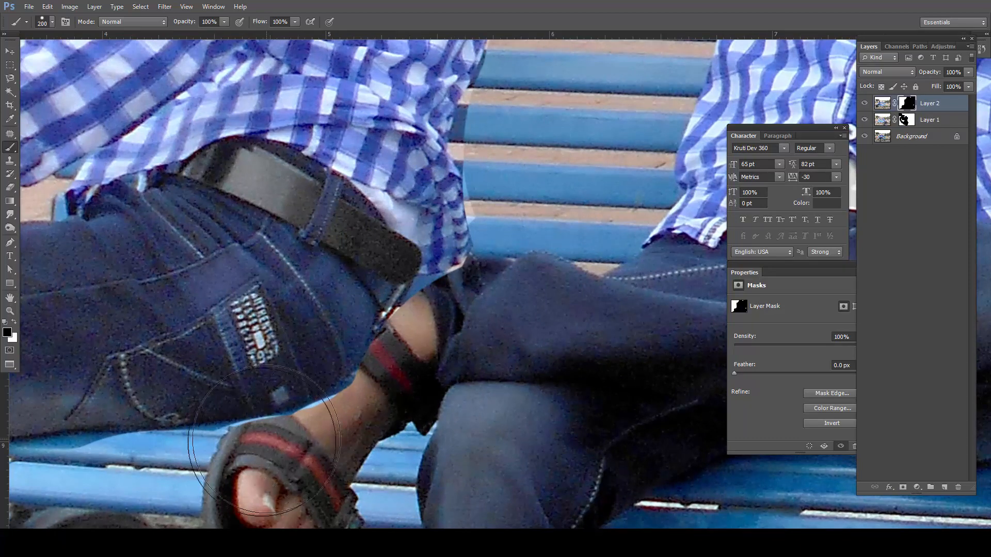
key("bracketleft")
key("bracketleft")
key("bracketleft")
key("bracketleft")
Step: Paint black on the Layer 2 and Layer 1 masks to uncover the middle man's sandaled foot over the left man's jeans
mouse_move(263, 433)
left_mouse_down()
mouse_move(281, 421)
mouse_move(271, 418)
left_mouse_up()
key("ctrl+z")
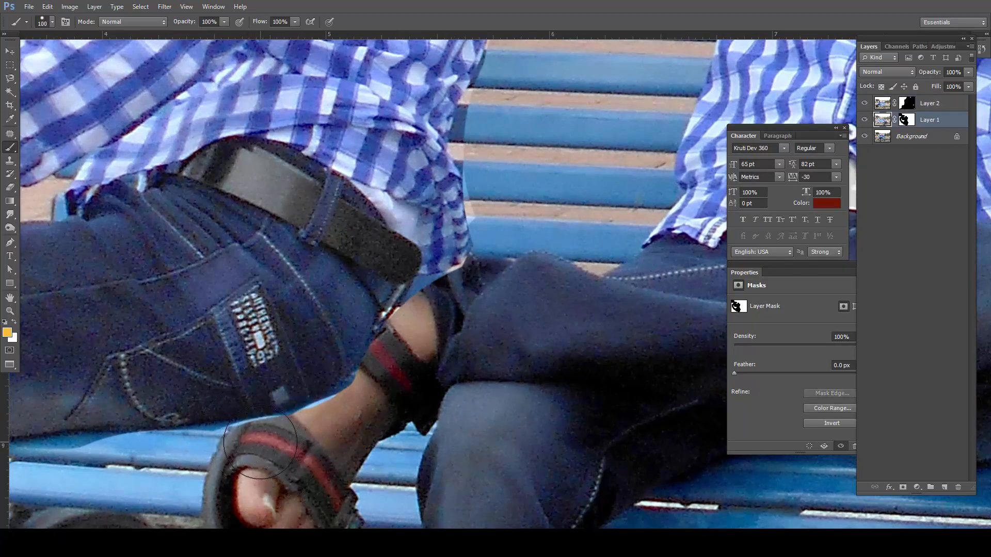
left_click(907, 103)
mouse_move(260, 449)
left_mouse_down()
mouse_move(323, 369)
mouse_move(479, 272)
left_mouse_up()
mouse_move(278, 441)
left_mouse_down()
mouse_move(276, 392)
mouse_move(421, 256)
left_mouse_up()
left_click(904, 120)
mouse_move(177, 453)
left_mouse_down()
mouse_move(295, 354)
mouse_move(358, 269)
mouse_move(449, 248)
left_mouse_up()
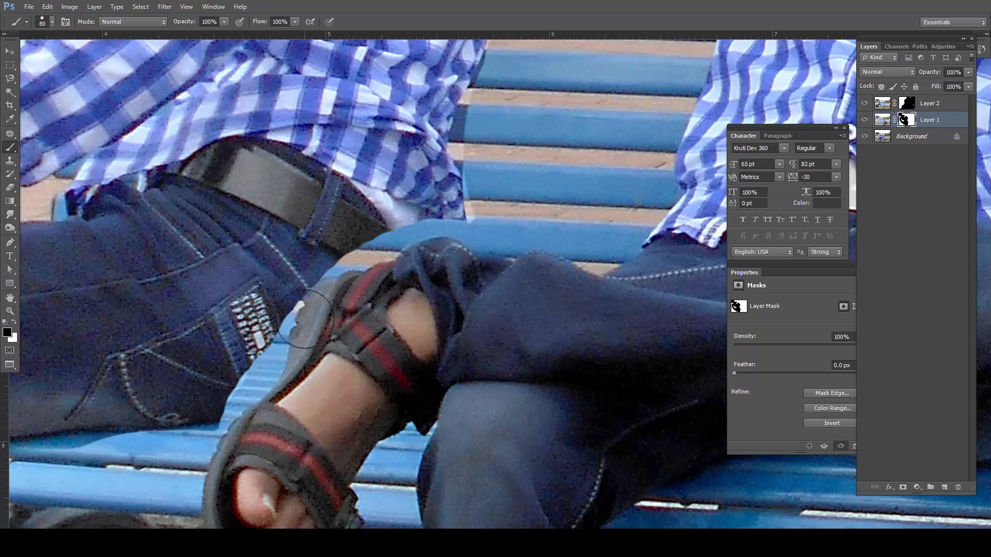
Step: Paint white on Layer 2's mask with a smaller brush to restore the left man's jeans along the edge of the sandal sole
left_click(906, 104)
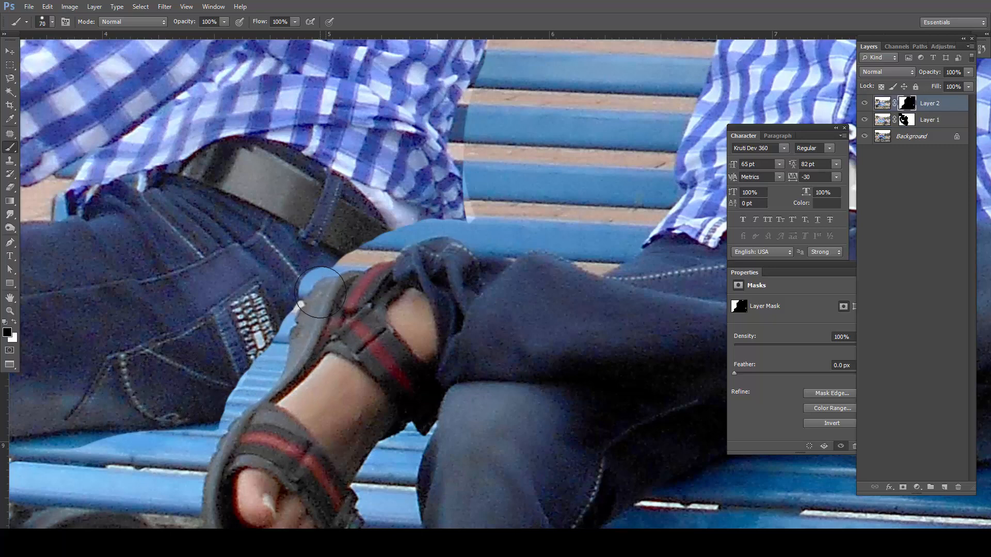
scroll(205, 440, "up", 4)
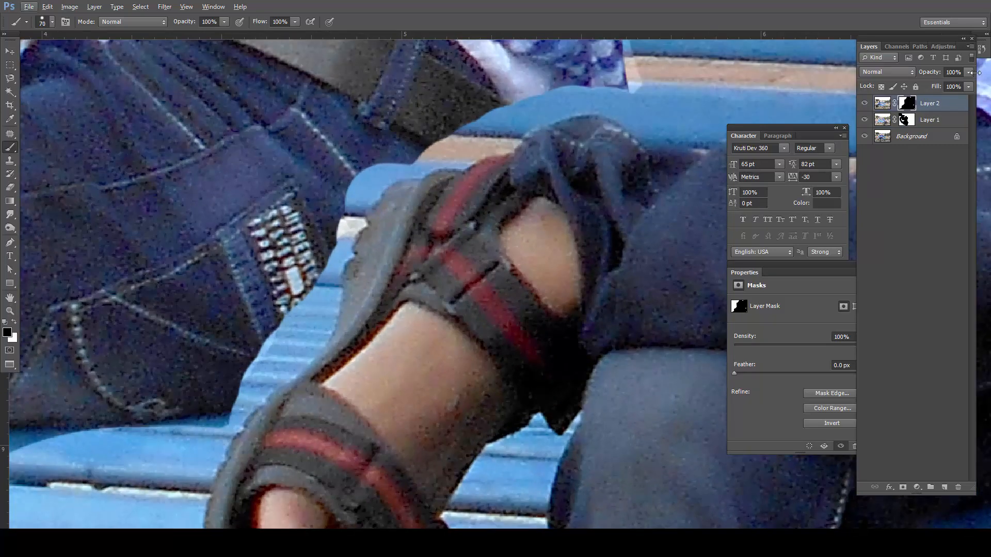
scroll(217, 375, "up", 3)
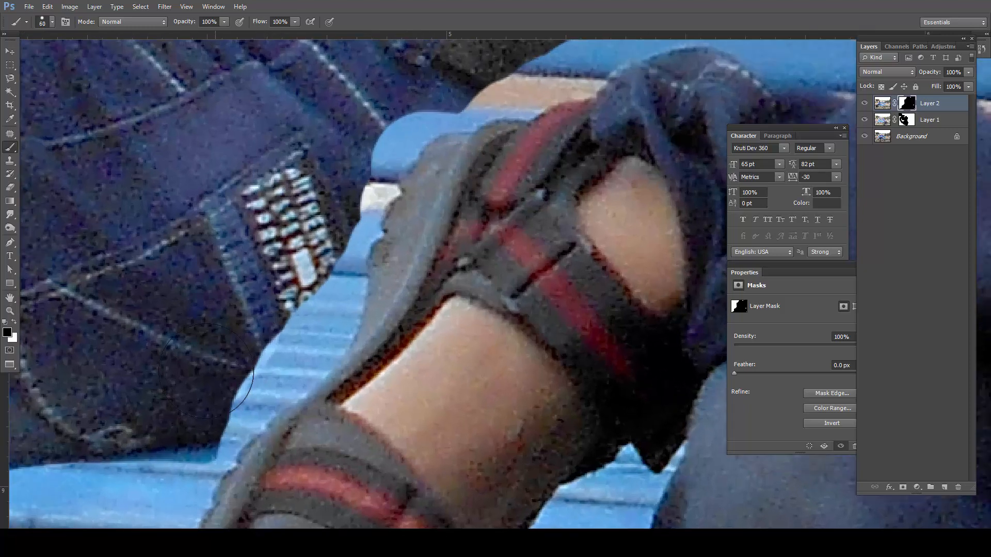
key("bracketleft")
mouse_move(209, 429)
left_mouse_down()
mouse_move(237, 422)
mouse_move(302, 366)
mouse_move(331, 322)
mouse_move(344, 278)
mouse_move(268, 357)
left_mouse_up()
key("ctrl+z")
key("x")
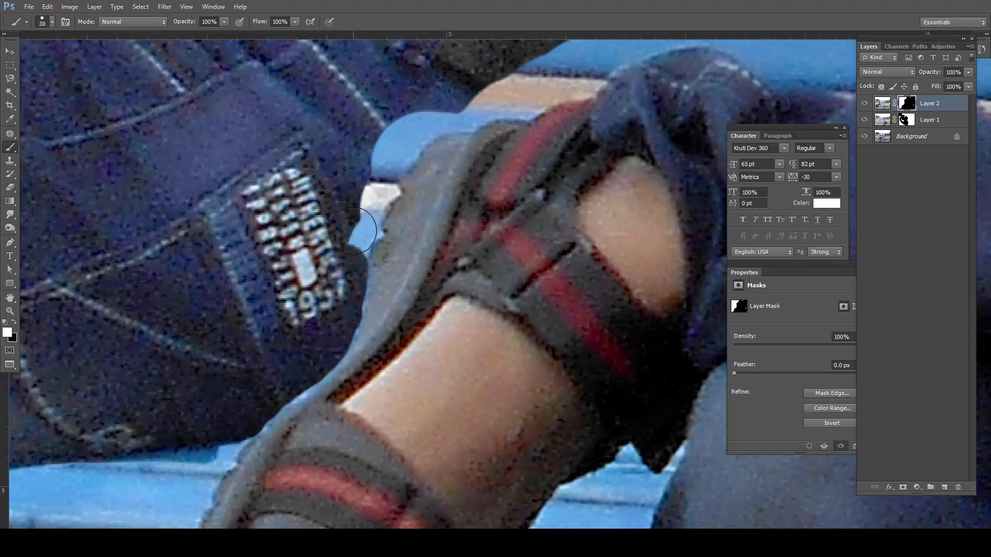
left_click_drag(353, 231, 344, 250)
mouse_move(357, 212)
left_mouse_down()
mouse_move(369, 179)
mouse_move(416, 120)
mouse_move(488, 94)
left_mouse_up()
Step: Paint white on Layer 2's mask to restore the left man's belt and shirt hem above the middle man's sandal, finishing with brush size 10
left_click_drag(581, 110, 485, 265)
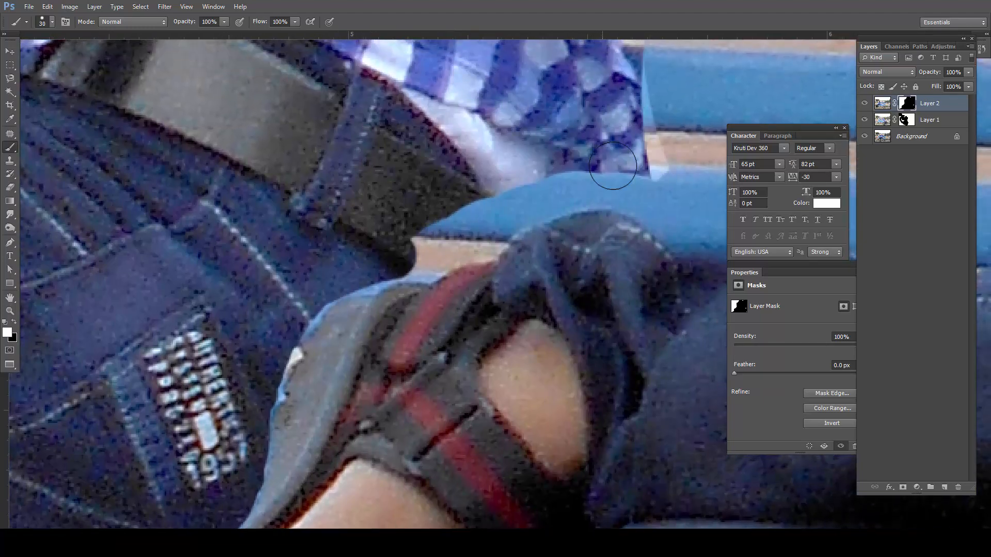
left_click_drag(633, 200, 643, 206)
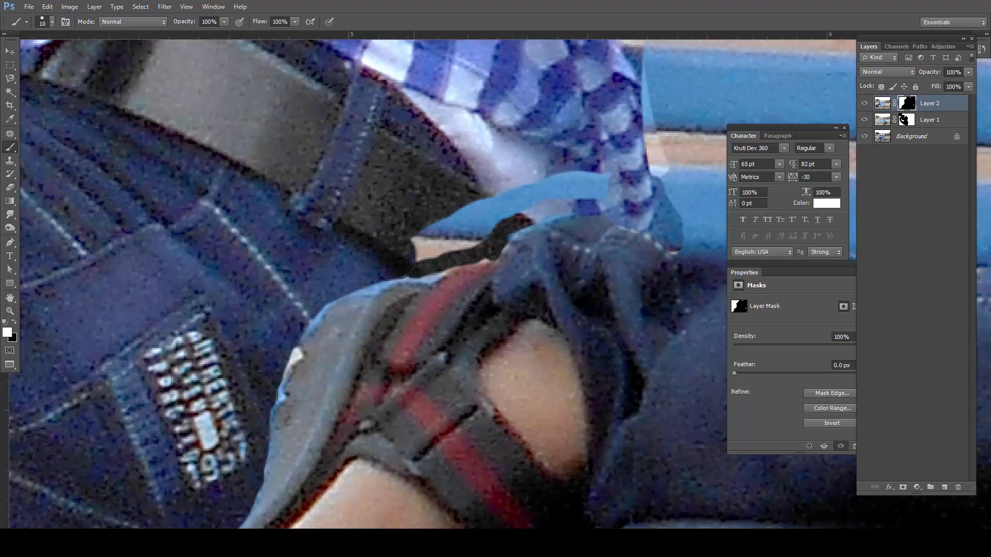
mouse_move(403, 275)
left_mouse_down()
mouse_move(487, 231)
mouse_move(425, 249)
mouse_move(520, 195)
mouse_move(411, 237)
mouse_move(505, 198)
left_mouse_up()
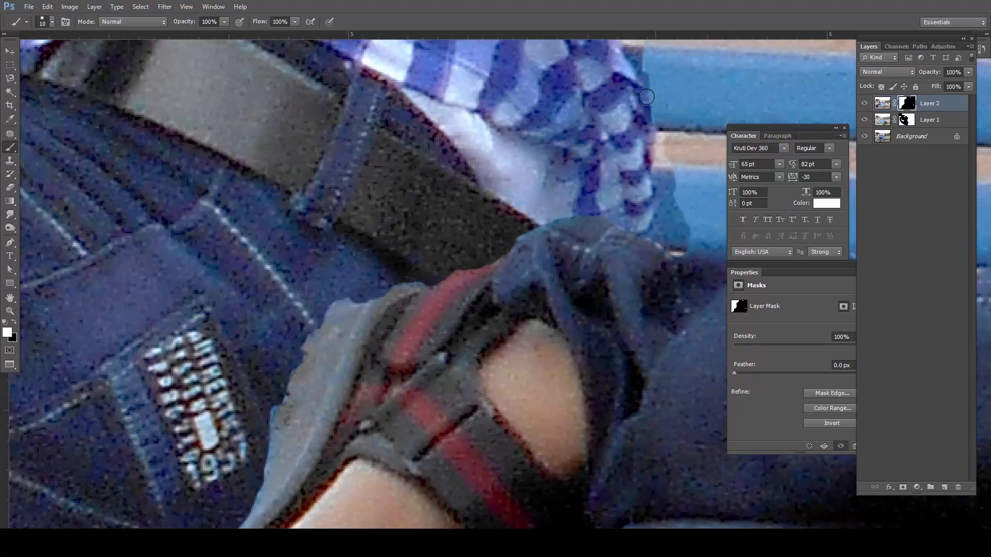
scroll(413, 288, "down", 4)
left_click_drag(413, 288, 250, 314)
scroll(284, 319, "down", 2)
scroll(288, 316, "down", 3)
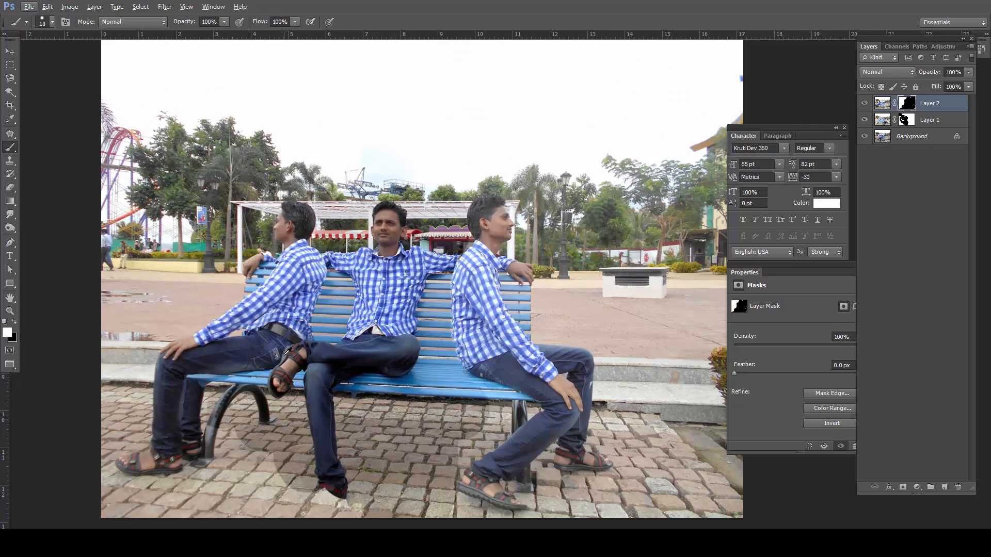
Step: Toggle the visibility of Layer 2, Layer 1 and the Background to compare the paving around the middle man's leg
left_click_drag(302, 434, 382, 303)
scroll(382, 303, "up", 3)
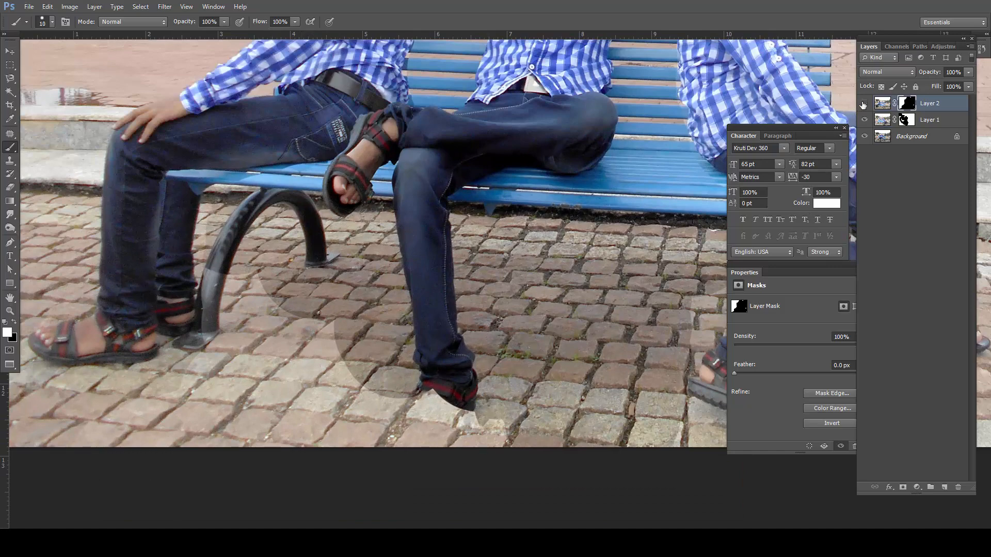
left_click(863, 104)
left_click(863, 104)
left_click(865, 120)
left_click(866, 120)
left_click(865, 120)
left_click(864, 138)
left_click(864, 137)
left_click(865, 137)
left_click(865, 137)
Step: Select Layer 1's mask and enlarge the brush to 500 for masking the paving
left_click(907, 120)
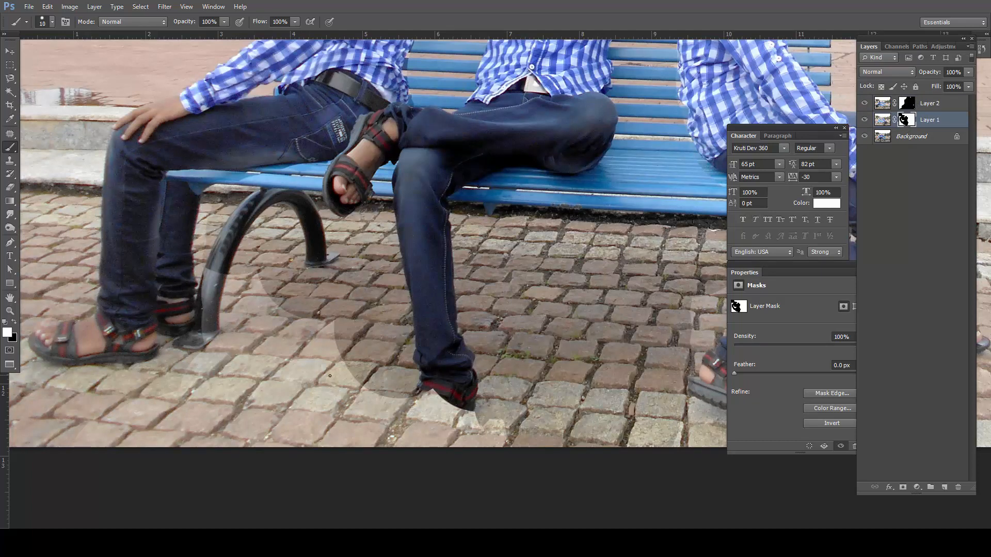
key("]")
key("]")
key("]")
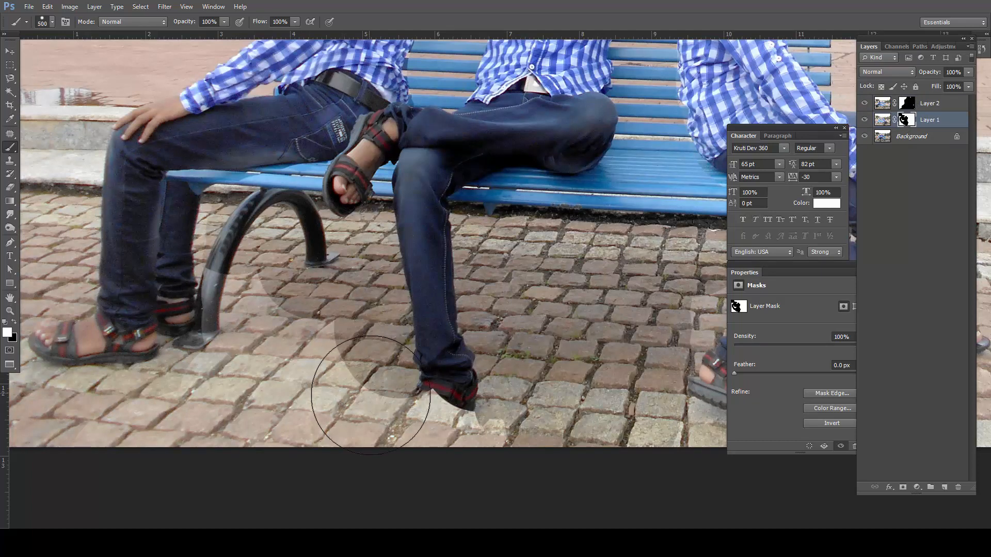
mouse_move(392, 393)
left_mouse_down()
mouse_move(425, 399)
mouse_move(413, 391)
left_mouse_up()
key("ctrl+z")
key("x")
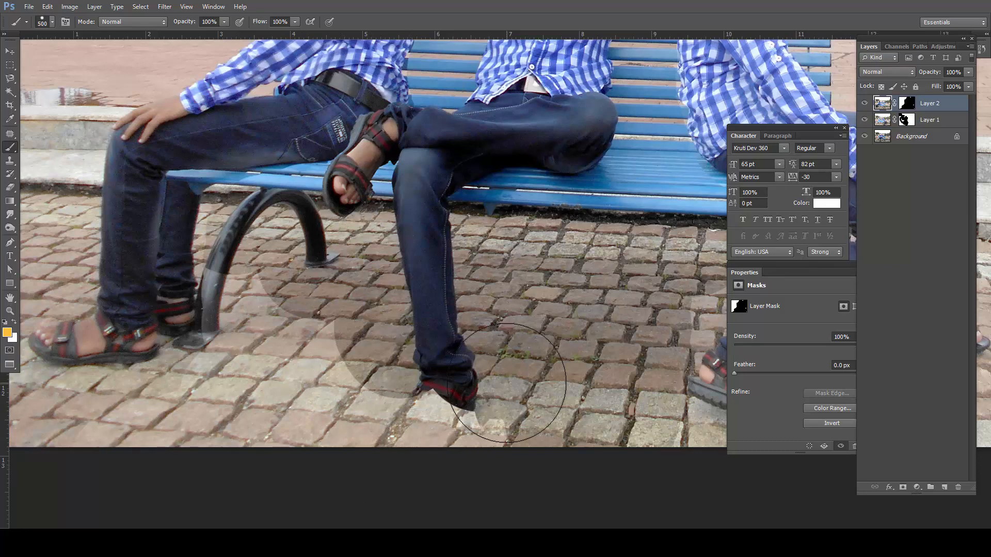
left_click_drag(509, 376, 512, 425)
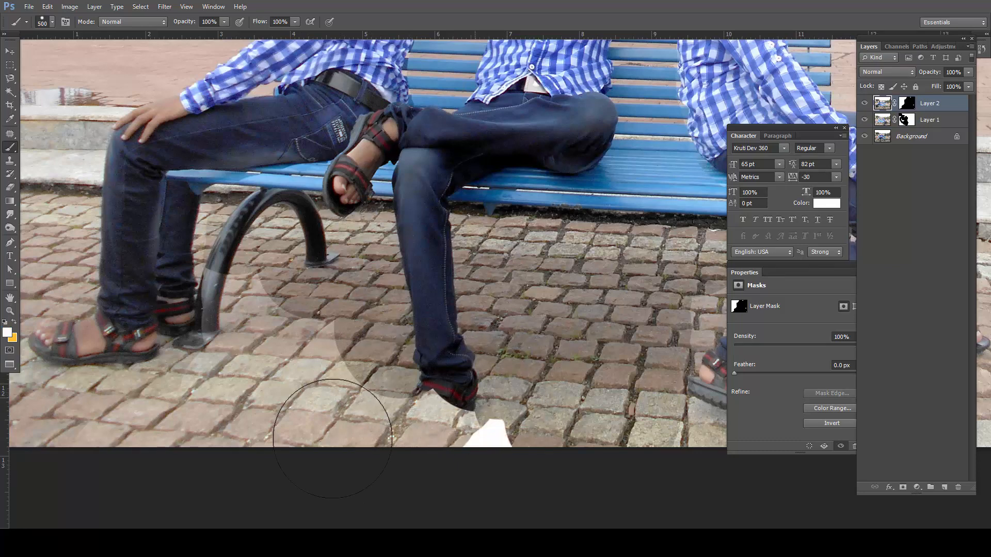
key("ctrl+z")
Step: Paint black on Layer 1's mask over the paving to uncover the middle man's lower foot and blend the bricks beside the right bench leg
left_click(907, 120)
left_click_drag(479, 395, 388, 414)
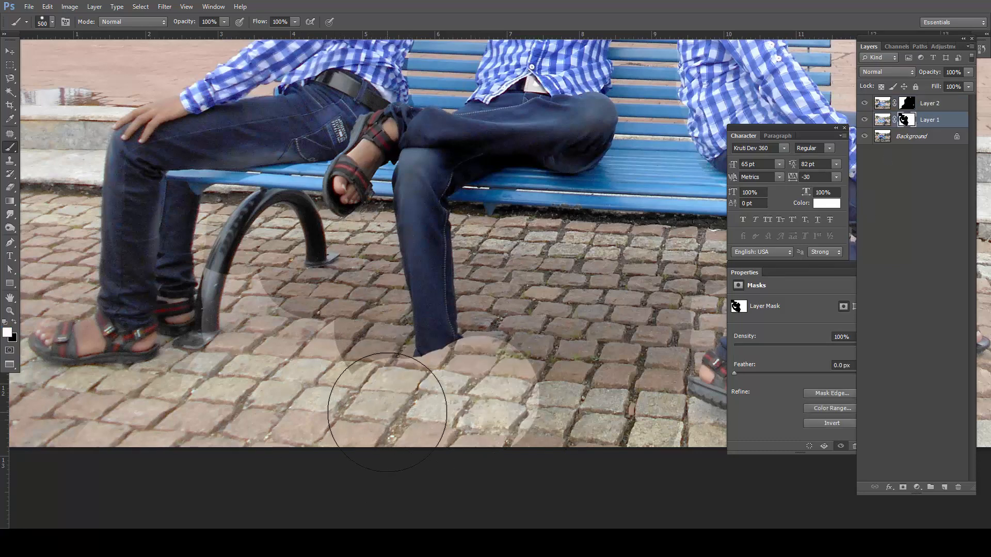
key("x")
mouse_move(477, 384)
left_mouse_down()
mouse_move(402, 404)
mouse_move(314, 409)
mouse_move(309, 312)
mouse_move(244, 328)
mouse_move(259, 341)
mouse_move(157, 441)
mouse_move(98, 441)
left_mouse_up()
left_click_drag(575, 414, 397, 393)
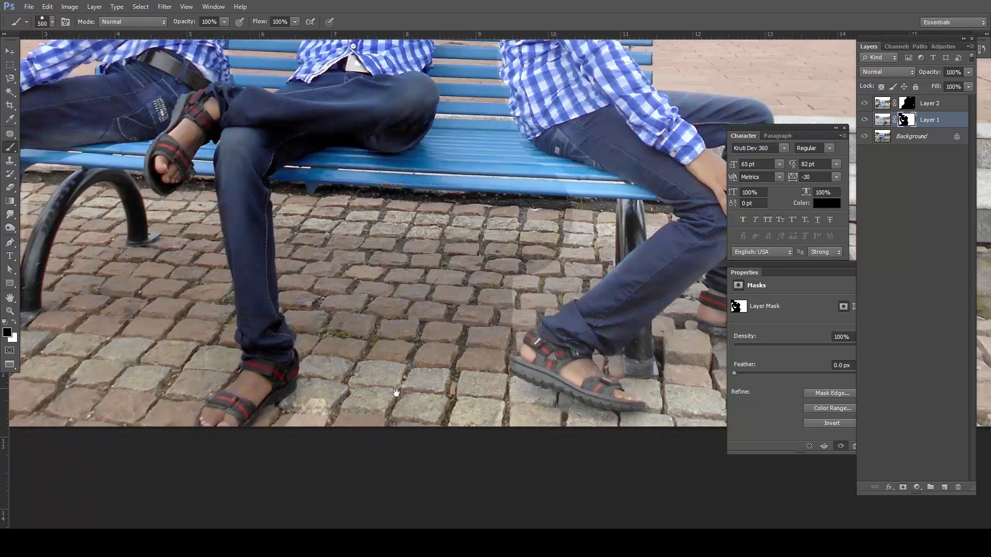
left_click(547, 228)
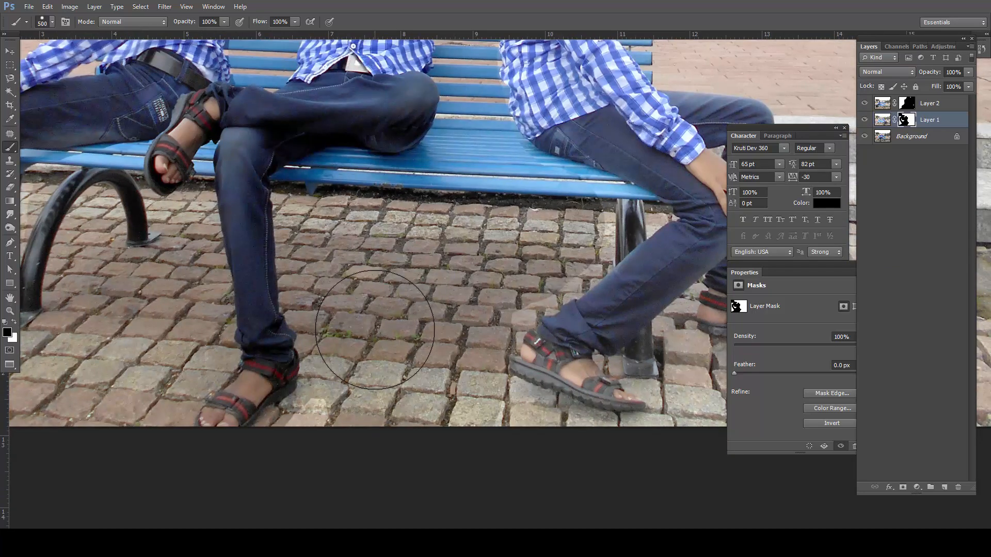
left_click_drag(444, 250, 412, 317)
Step: Switch to a soft round brush, enlarge it and try painting black on Layer 1's mask beside the right man's legs
right_click(406, 255)
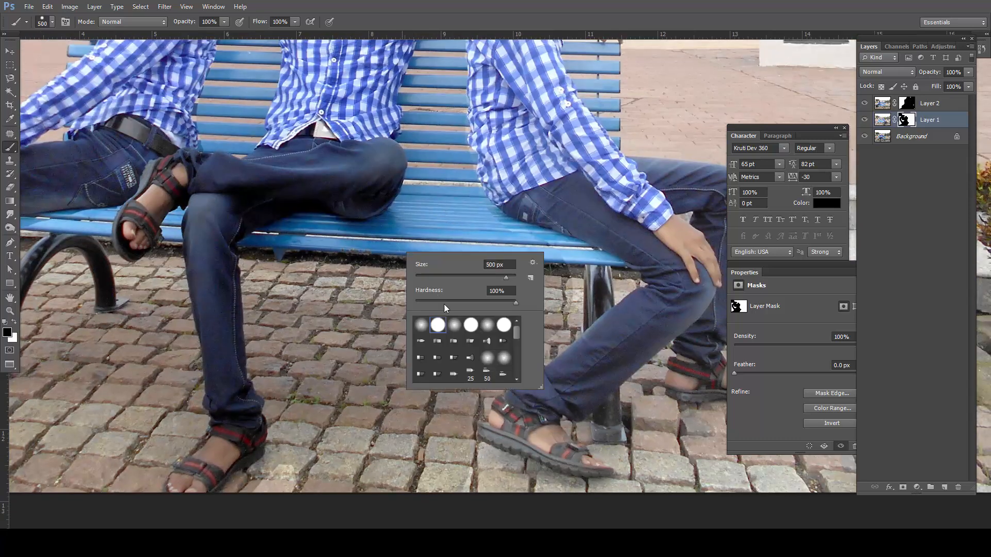
double_click(441, 327)
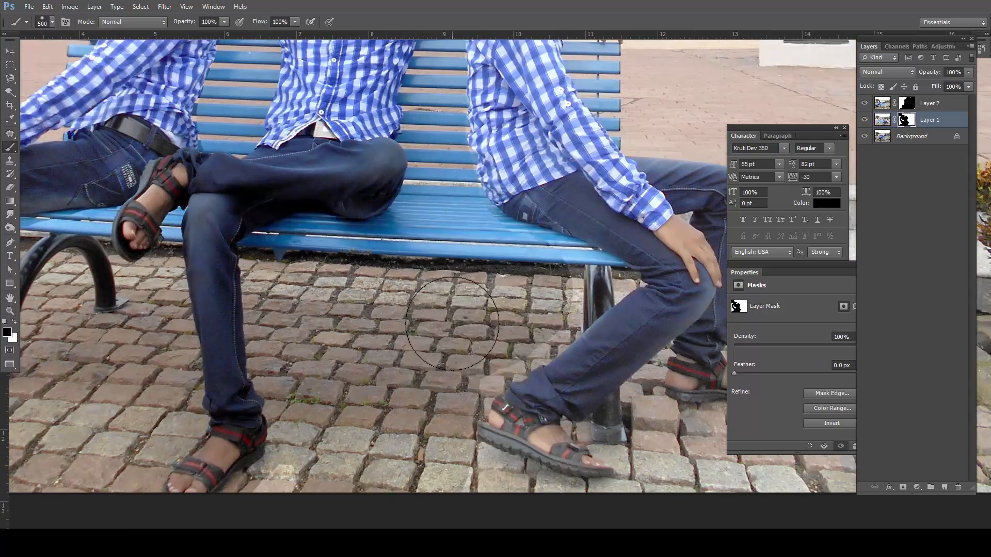
key("bracketright")
key("bracketright")
key("bracketright")
key("bracketright")
key("bracketright")
key("bracketright")
key("bracketright")
left_click(550, 286)
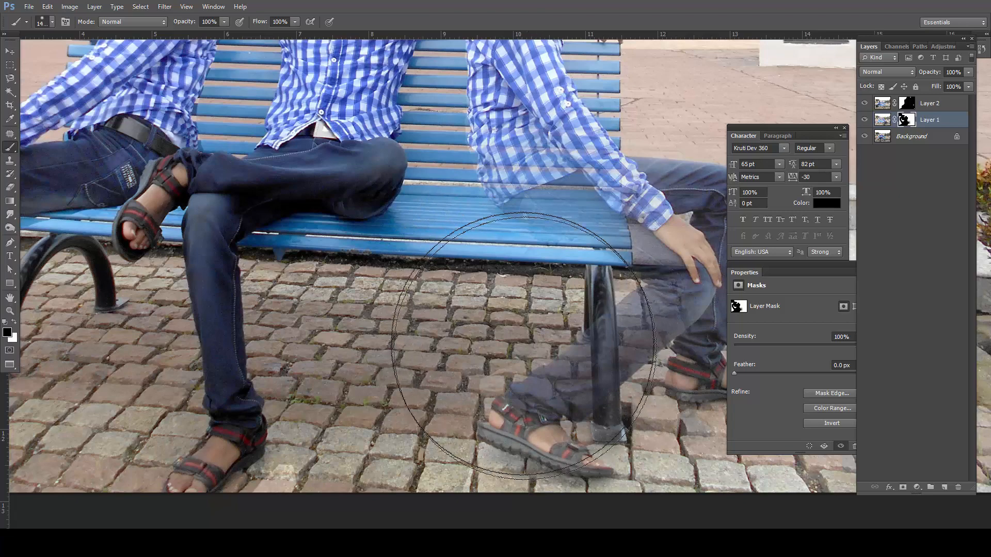
key("ctrl+z")
Step: Paint white on Layer 1's mask with the soft brush at size 800 over the paving beside the right man's front foot
key("x")
key("bracketleft")
key("bracketleft")
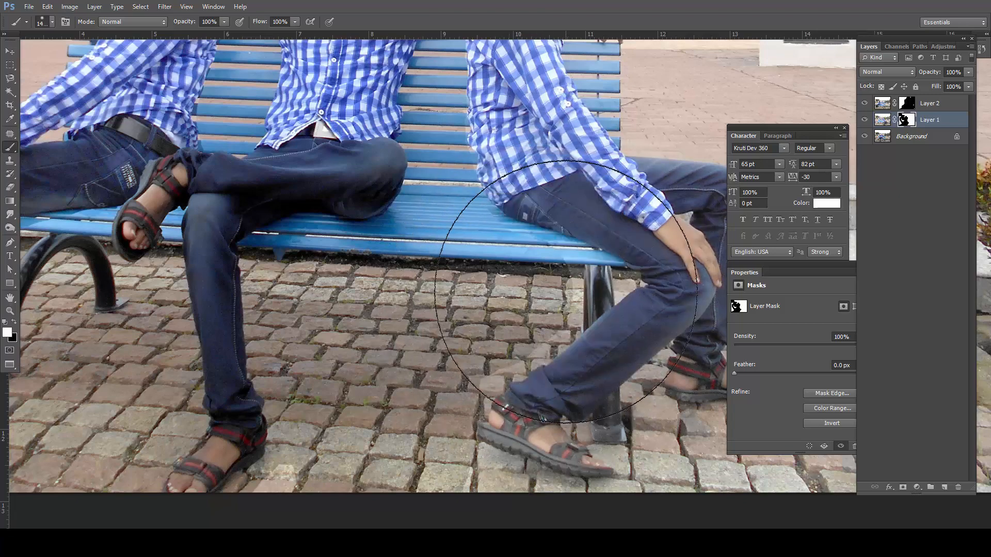
key("bracketleft")
key("bracketleft")
key("bracketleft")
key("bracketleft")
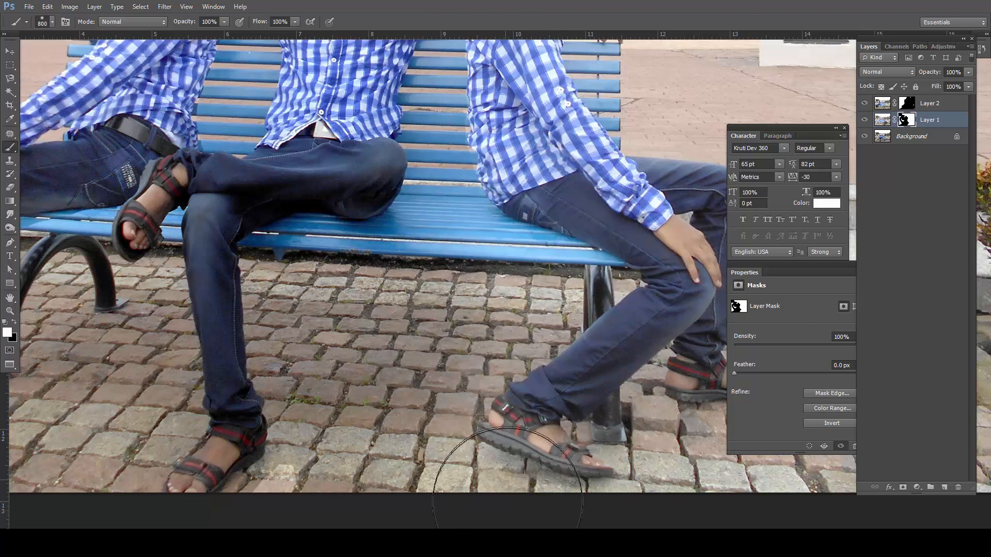
left_click_drag(493, 309, 472, 502)
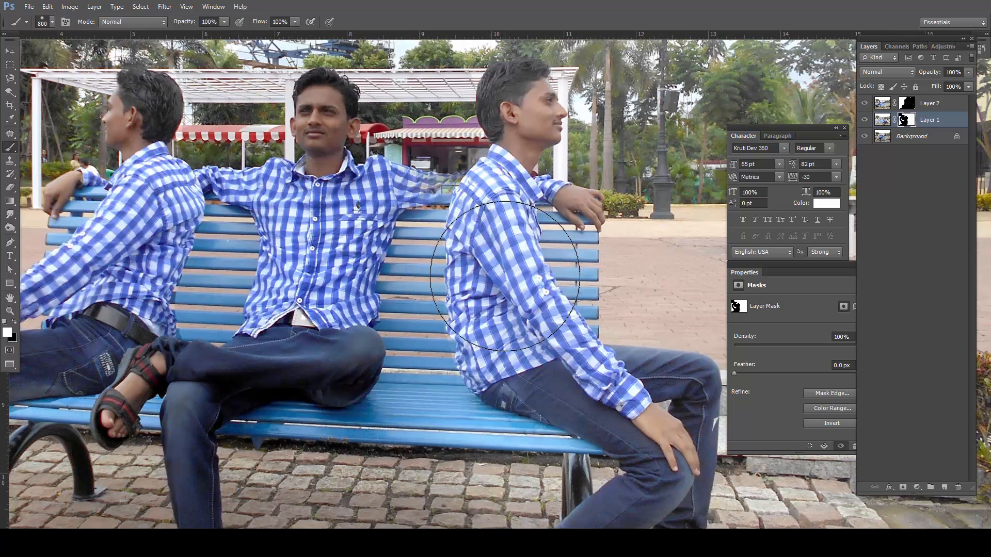
Step: Paint white on Layer 1's mask with brush size 150 along the right man's shoulder, back and hips
scroll(458, 232, "up", 2)
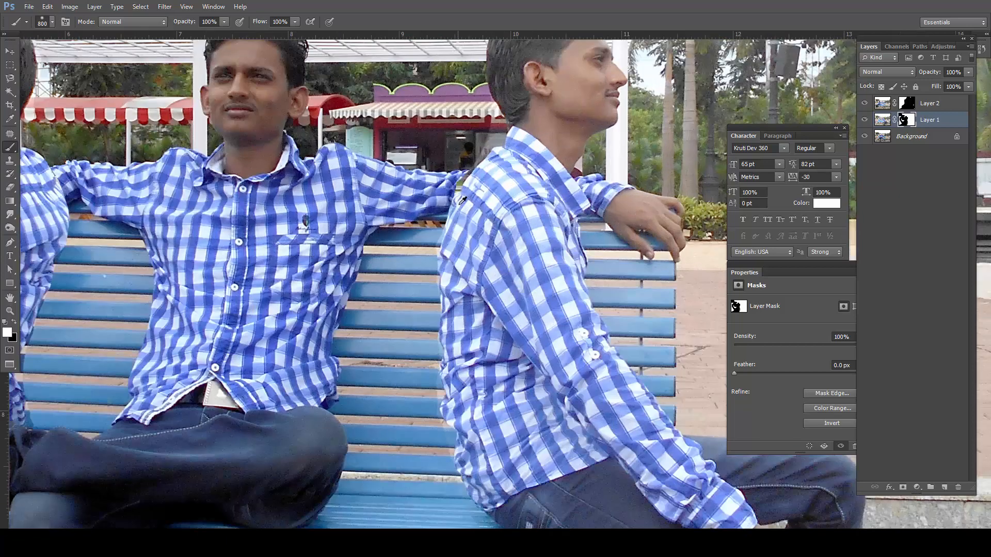
key("bracketleft")
key("bracketleft")
key("bracketleft")
key("bracketleft")
key("bracketleft")
key("bracketleft")
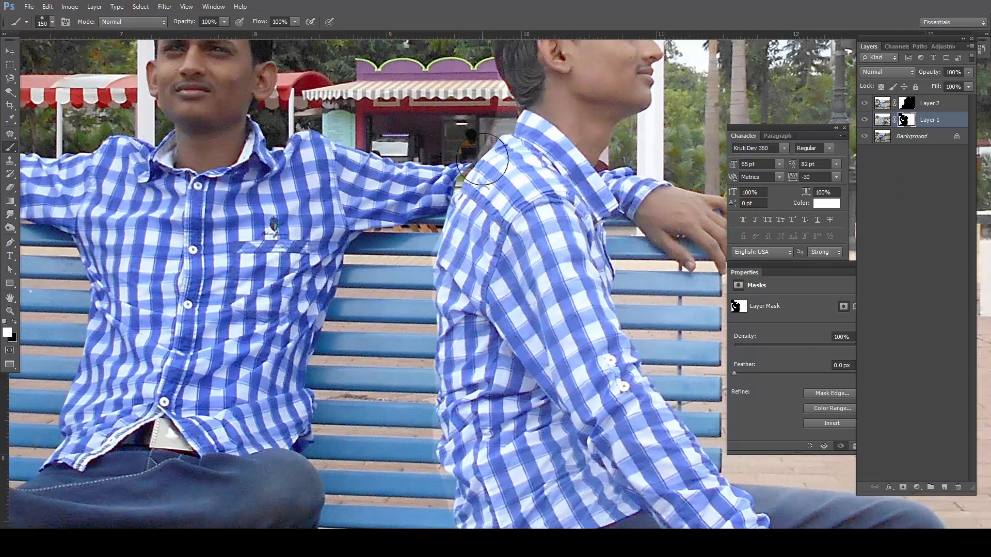
mouse_move(483, 159)
left_mouse_down()
mouse_move(488, 136)
mouse_move(433, 398)
mouse_move(439, 454)
left_mouse_up()
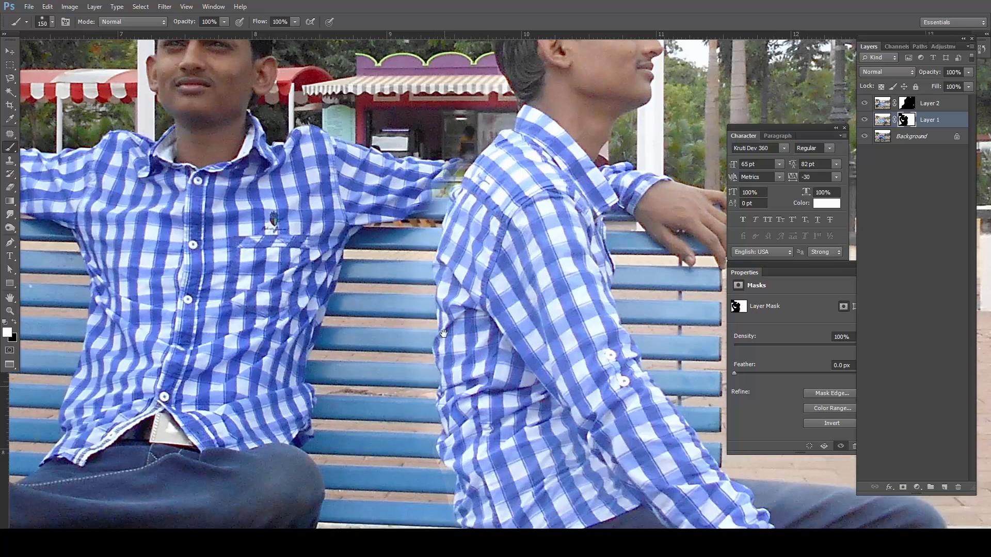
left_click_drag(443, 333, 425, 194)
left_click_drag(511, 472, 471, 313)
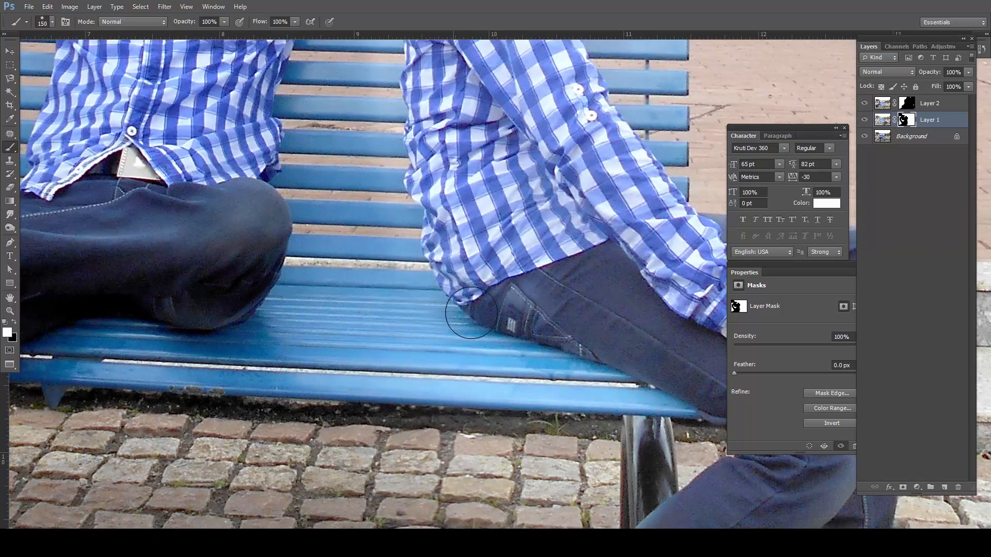
left_click_drag(417, 100, 433, 369)
Step: Paint black on Layer 1's mask with brush size 15 to uncover the middle man's sleeve up to the right man's shoulder
scroll(429, 154, "up", 2)
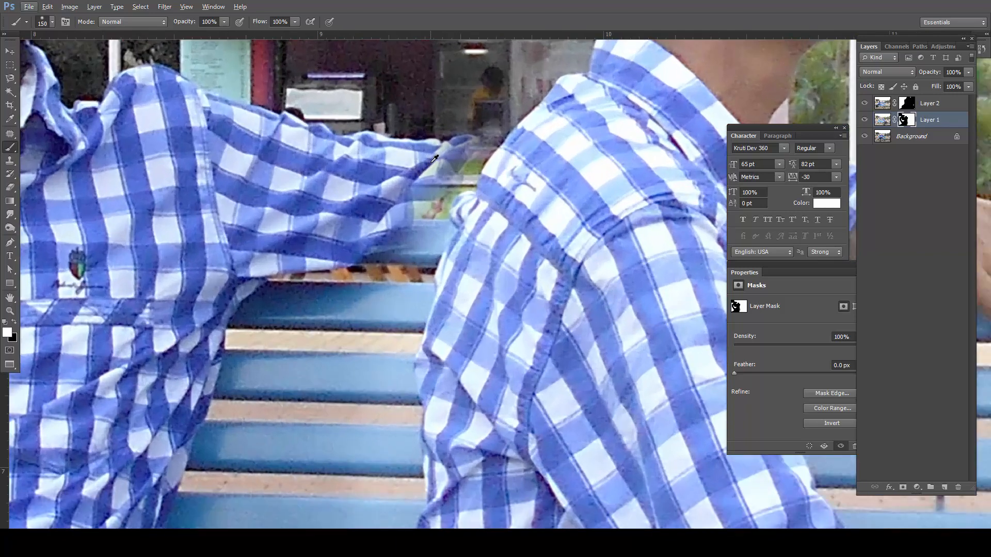
key("x")
mouse_move(441, 175)
left_mouse_down()
mouse_move(432, 200)
mouse_move(432, 177)
mouse_move(443, 210)
mouse_move(479, 165)
mouse_move(454, 199)
mouse_move(465, 177)
left_mouse_up()
scroll(465, 177, "up", 3)
scroll(466, 145, "up", 3)
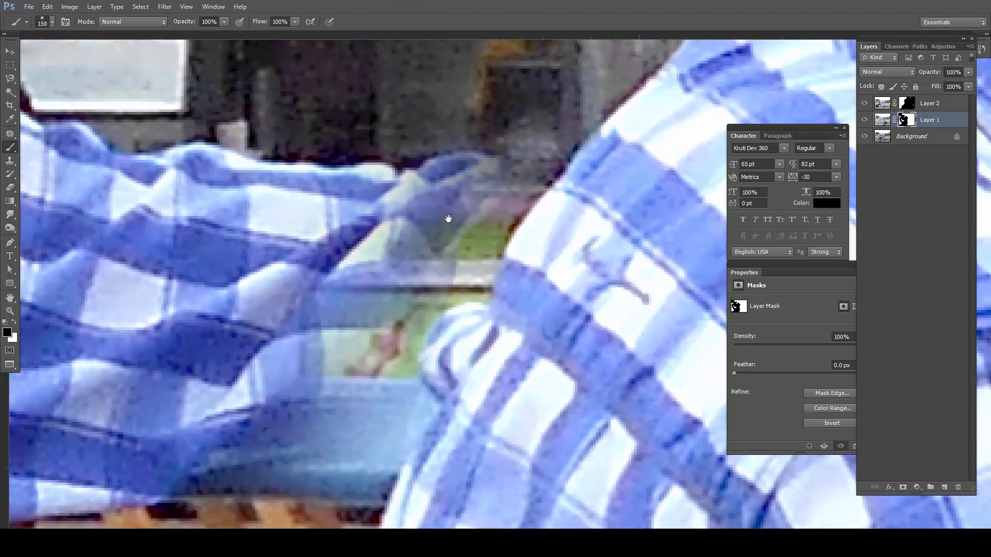
key("bracketleft")
key("bracketleft")
key("bracketleft")
key("bracketleft")
key("bracketleft")
key("bracketleft")
key("bracketleft")
key("bracketleft")
key("bracketleft")
key("bracketleft")
mouse_move(473, 172)
left_mouse_down()
mouse_move(539, 168)
mouse_move(470, 172)
mouse_move(555, 155)
mouse_move(316, 197)
mouse_move(535, 184)
mouse_move(483, 239)
mouse_move(460, 293)
mouse_move(509, 214)
mouse_move(481, 281)
mouse_move(399, 285)
mouse_move(479, 234)
mouse_move(301, 302)
mouse_move(348, 323)
mouse_move(341, 352)
mouse_move(381, 332)
mouse_move(414, 335)
mouse_move(404, 336)
mouse_move(393, 391)
mouse_move(396, 369)
mouse_move(383, 464)
mouse_move(290, 476)
mouse_move(287, 434)
mouse_move(302, 425)
mouse_move(313, 434)
mouse_move(301, 388)
left_mouse_up()
left_click_drag(273, 463, 426, 326)
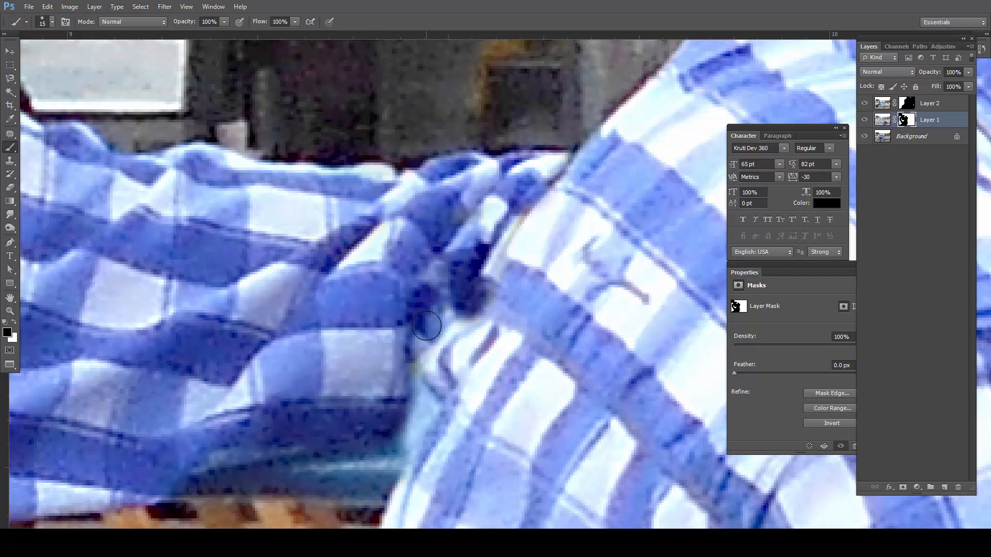
mouse_move(474, 275)
left_mouse_down()
mouse_move(398, 365)
mouse_move(406, 404)
mouse_move(379, 480)
mouse_move(414, 399)
mouse_move(414, 426)
mouse_move(402, 449)
mouse_move(416, 406)
mouse_move(418, 342)
left_mouse_up()
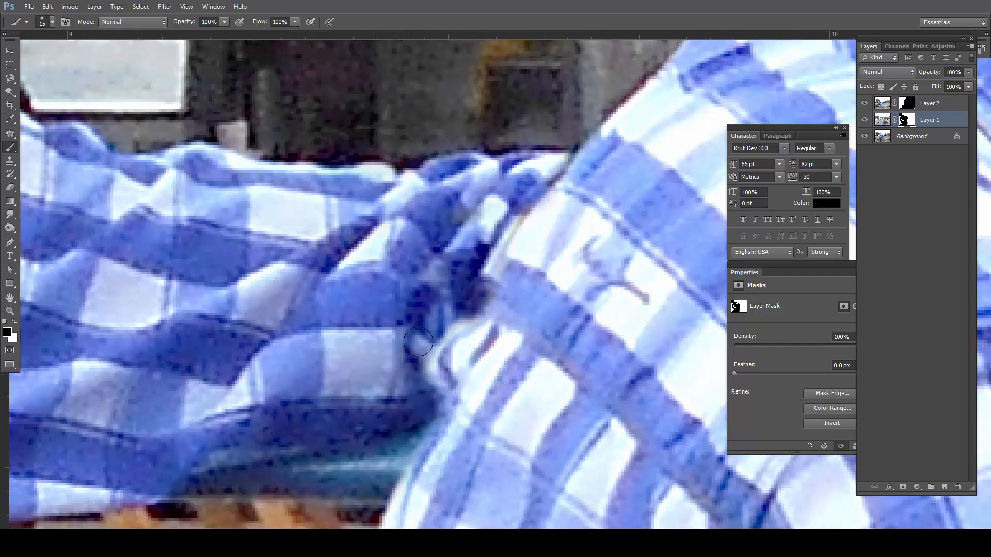
mouse_move(540, 258)
left_mouse_down()
mouse_move(475, 321)
mouse_move(503, 292)
left_mouse_up()
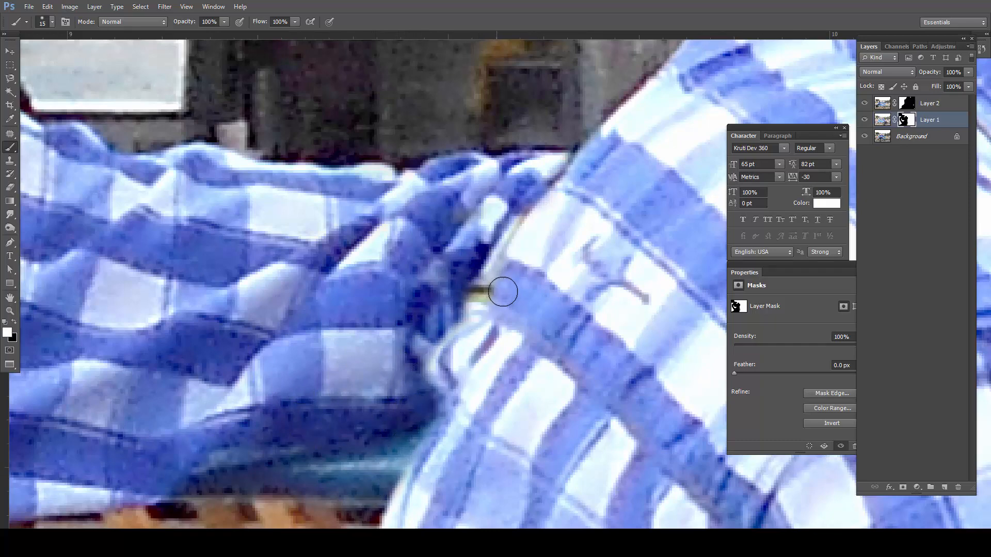
key("ctrl+z")
Step: Examine the middle and right men's sleeves, torsos and legs across the bench for leftover mask seams
scroll(508, 299, "down", 6)
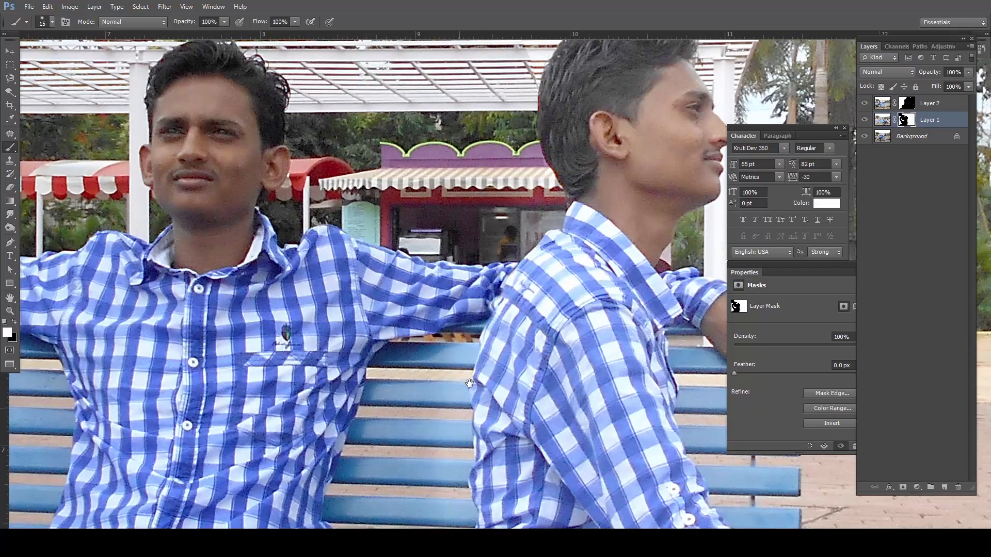
scroll(508, 298, "up", 2)
mouse_move(475, 340)
left_mouse_down()
mouse_move(539, 295)
mouse_move(631, 269)
mouse_move(576, 240)
left_mouse_up()
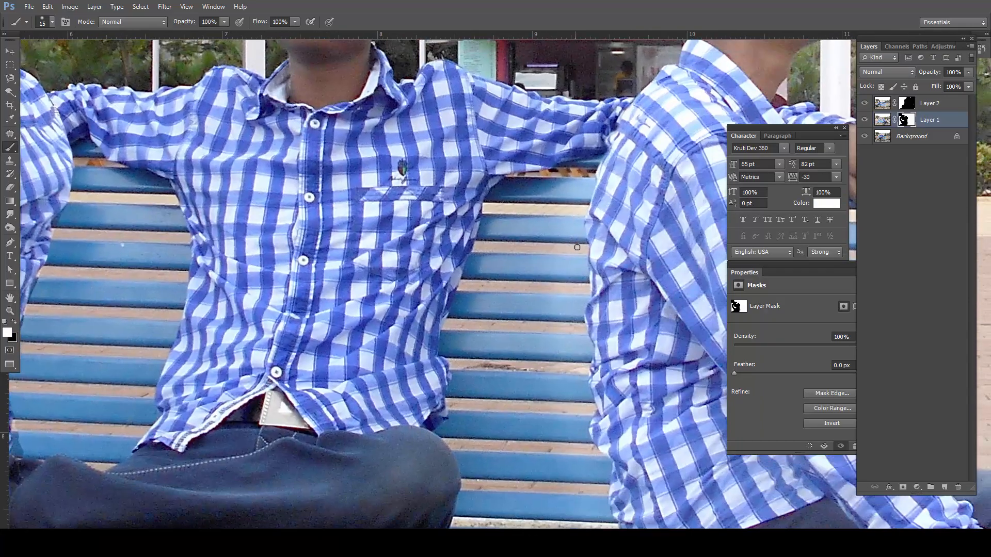
left_click_drag(549, 386, 551, 269)
scroll(547, 312, "down", 6)
left_click_drag(484, 373, 538, 296)
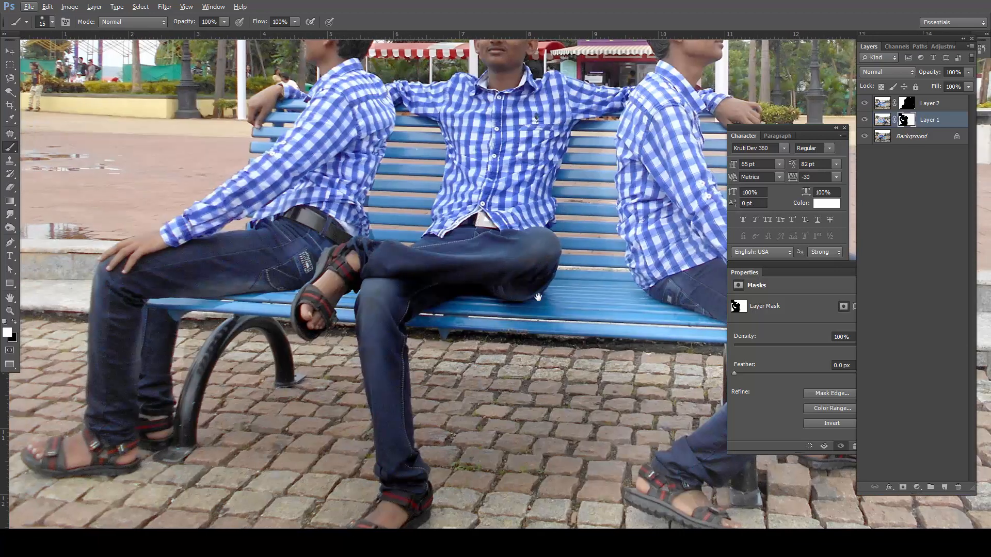
scroll(538, 297, "up", 2)
Step: Paint white on Layer 2's mask with brush size 45 along the back of the left man's head and neck
left_click(906, 105)
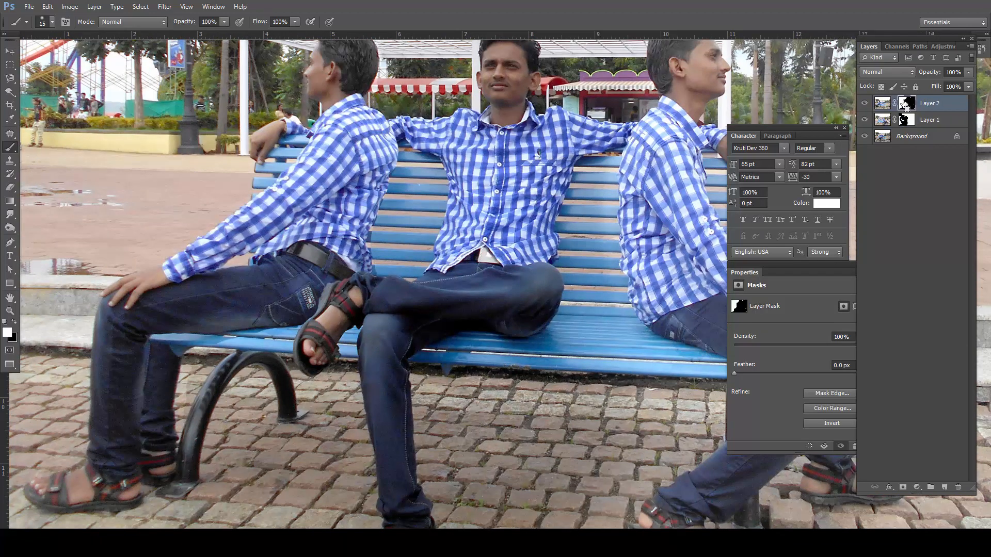
key("space")
left_click_drag(370, 72, 390, 292)
scroll(403, 337, "up", 5)
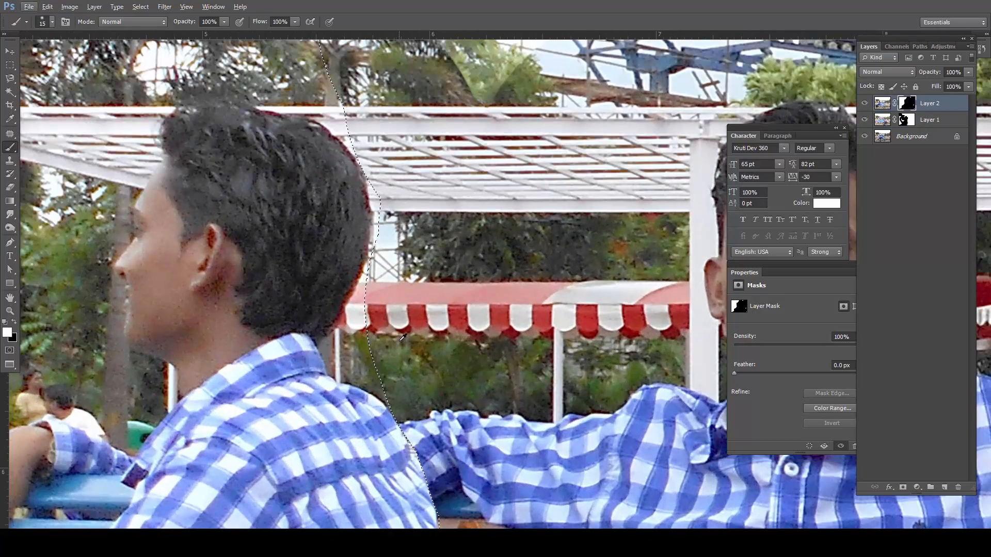
key("v")
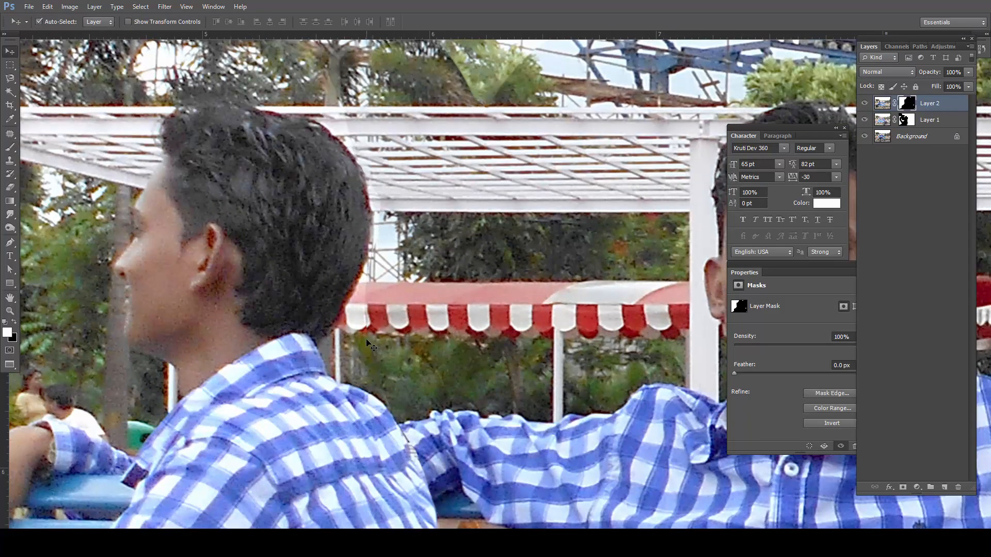
key("b")
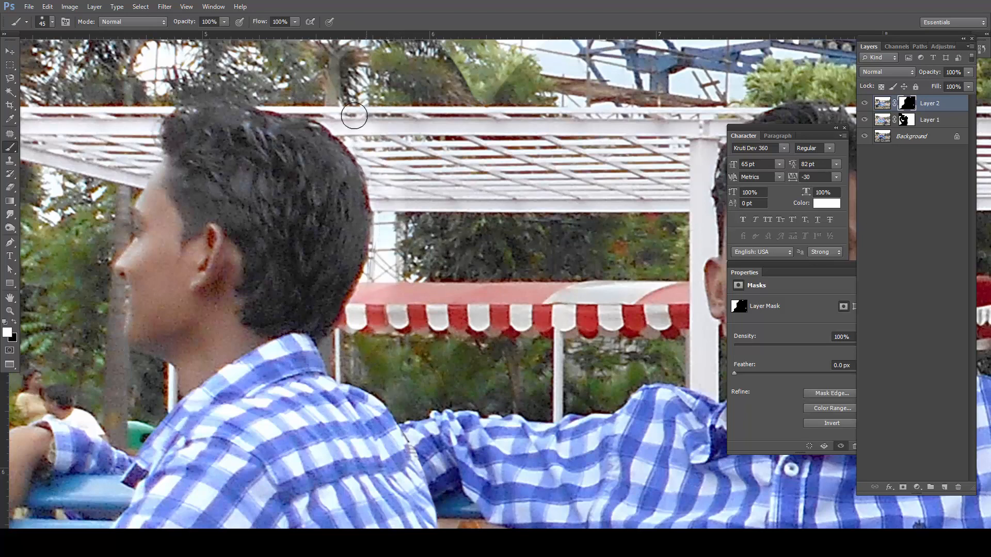
left_click_drag(362, 147, 337, 435)
left_click_drag(321, 372, 309, 191)
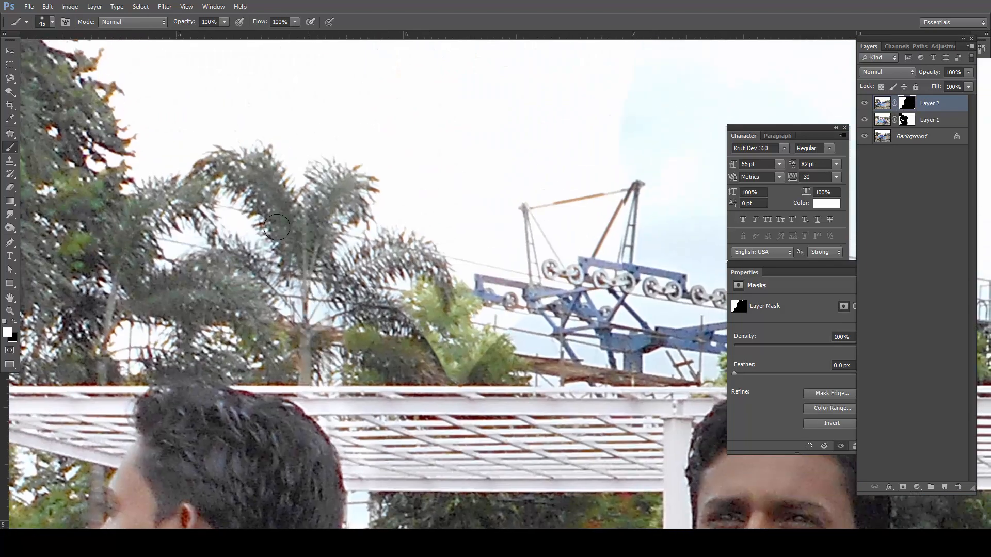
Step: Load Layer 1's and Layer 2's masks as selections to check their edges across the whole image, and deselect
scroll(345, 251, "down", 5)
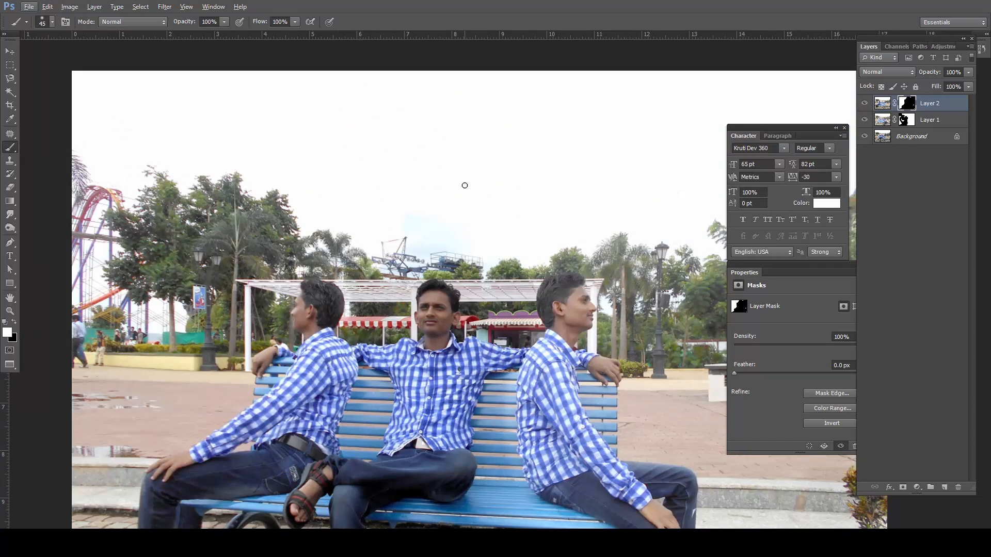
scroll(500, 304, "down", 3)
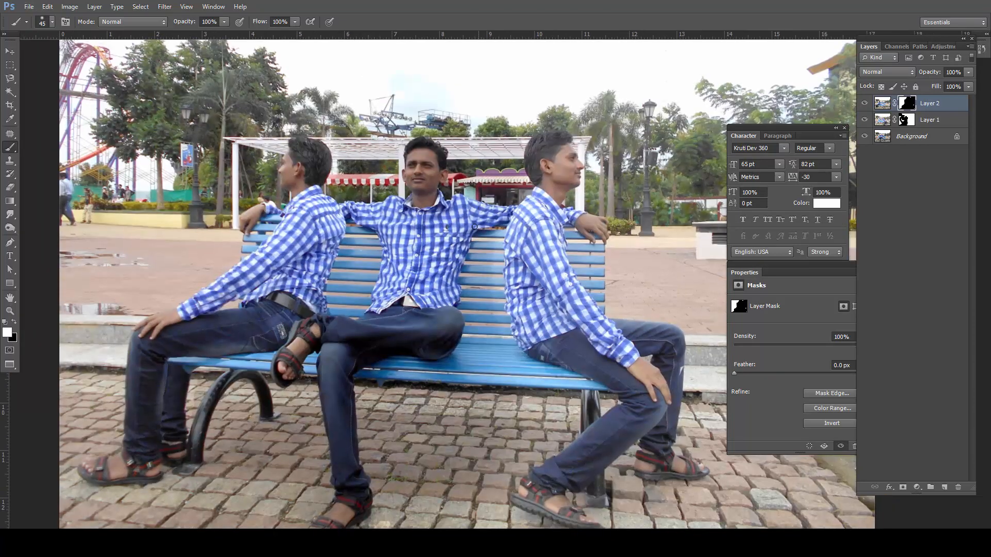
scroll(498, 299, "down", 2)
left_click(905, 120, "ctrl")
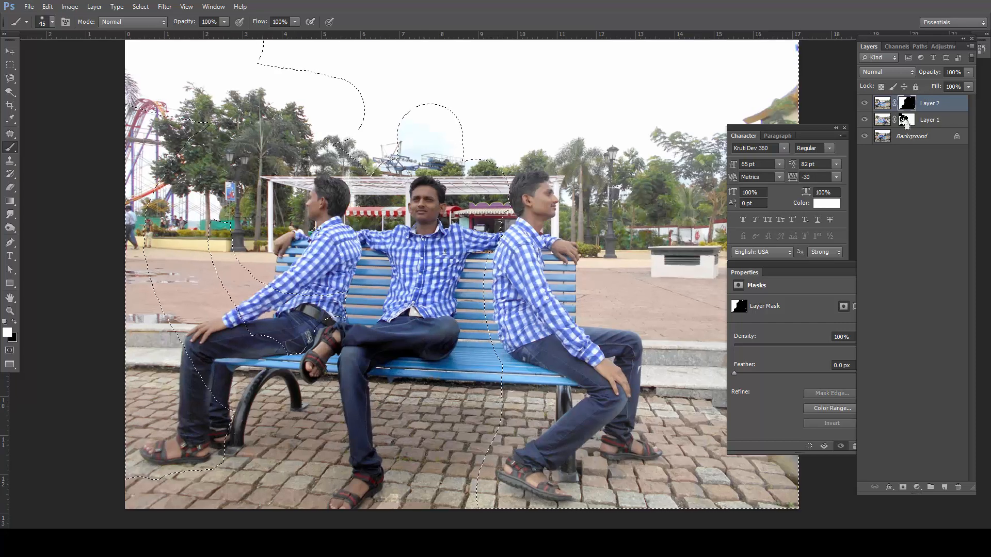
left_click(907, 107, "ctrl")
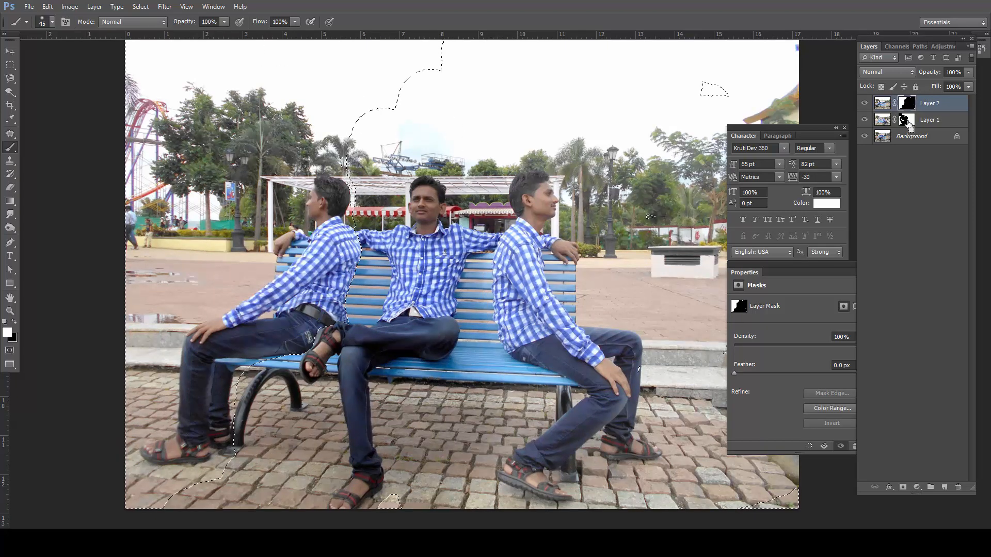
left_click(907, 122, "ctrl")
key("ctrl+d")
Step: Paint white on Layer 2's mask with brush size 250 over the paving and curved bench leg beside the left man
scroll(171, 498, "up", 8)
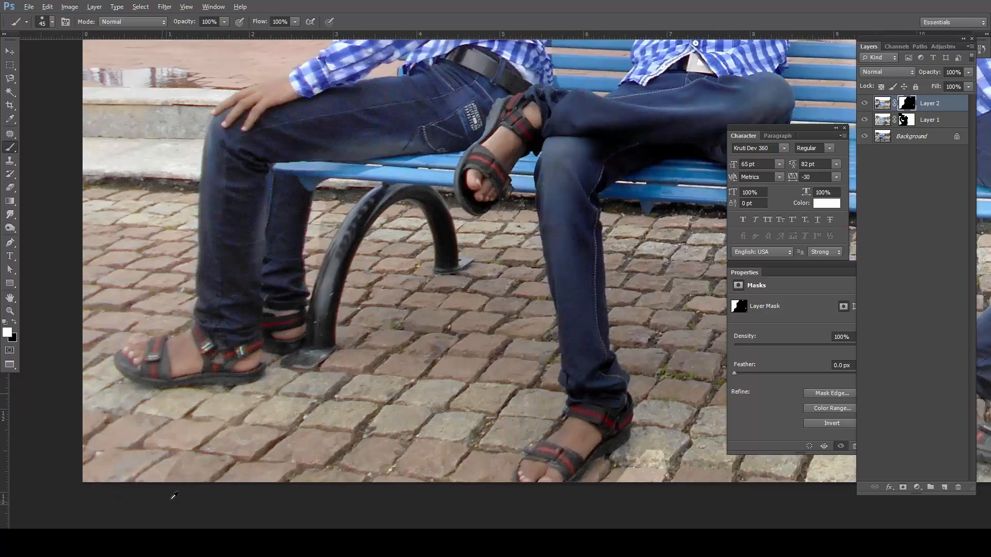
left_click_drag(235, 404, 277, 429)
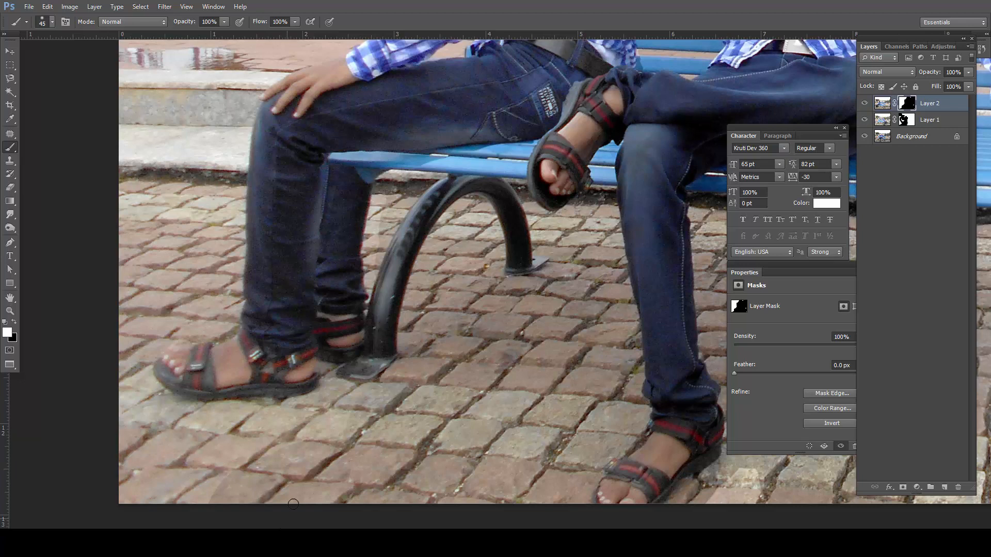
key("bracketright")
key("bracketright")
key("bracketright")
key("bracketright")
key("bracketright")
key("bracketright")
key("bracketright")
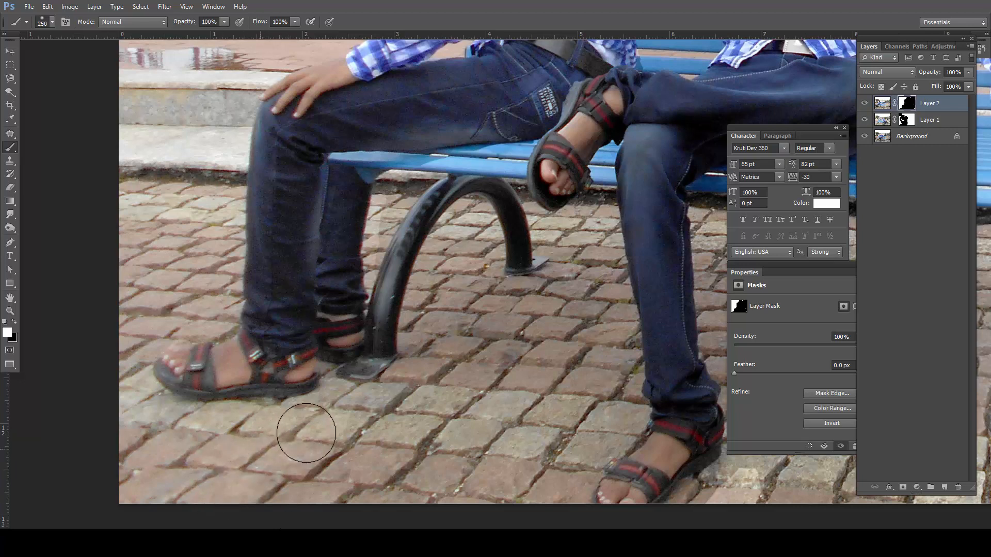
mouse_move(389, 353)
left_mouse_down()
mouse_move(402, 199)
mouse_move(416, 189)
mouse_move(463, 205)
left_mouse_up()
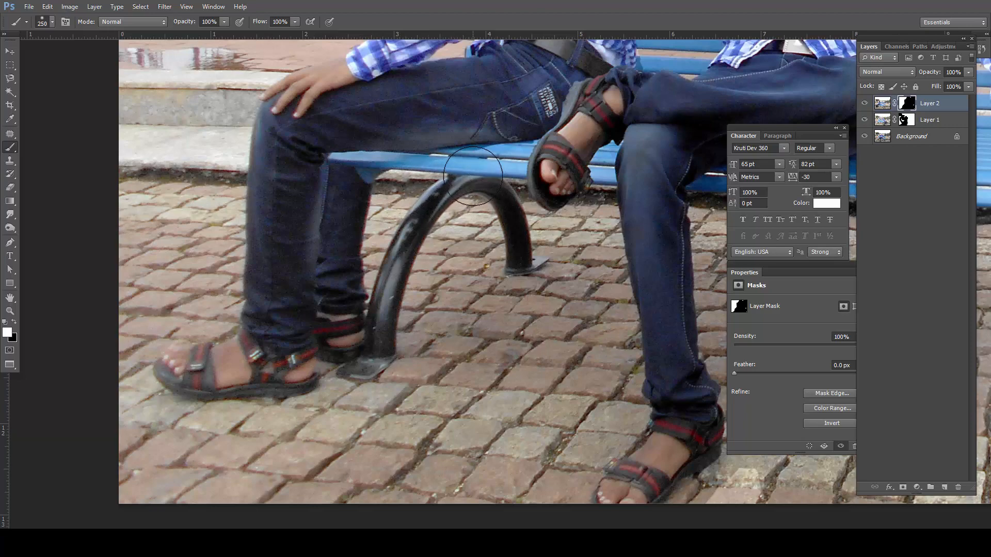
Step: Paint white on Layer 2's mask with brush size 40 over the bench slats beneath the left man's thigh
scroll(409, 319, "up", 5)
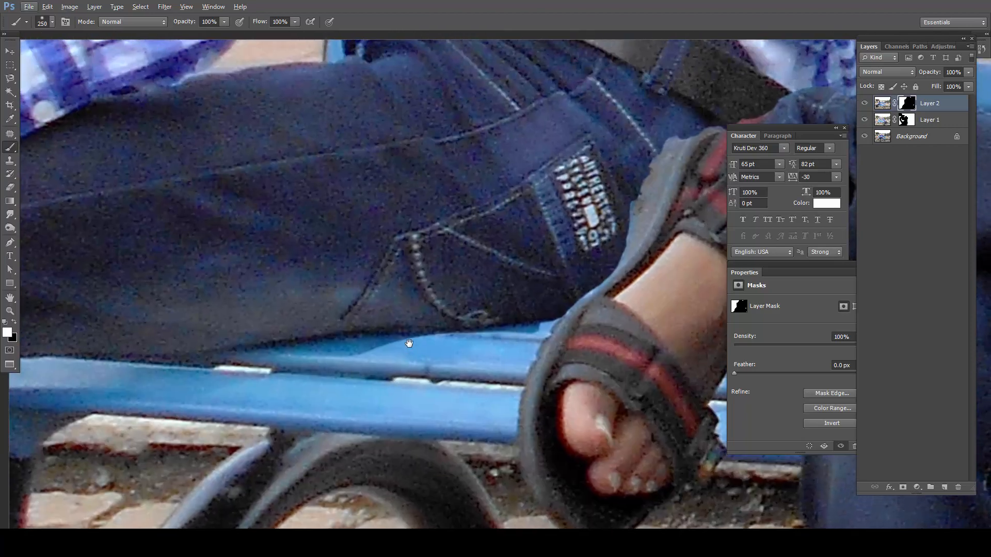
key("[")
key("[")
key("[")
key("[")
key("[")
key("[")
key("[")
key("[")
key("[")
key("[")
key("[")
key("[")
mouse_move(409, 343)
left_mouse_down()
mouse_move(393, 352)
mouse_move(541, 338)
mouse_move(382, 387)
left_mouse_up()
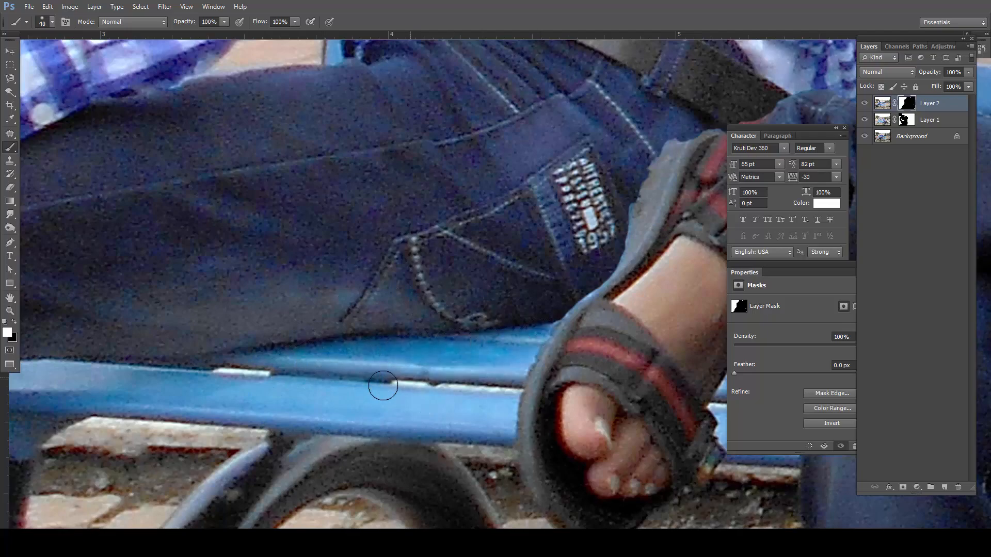
scroll(436, 392, "down", 6)
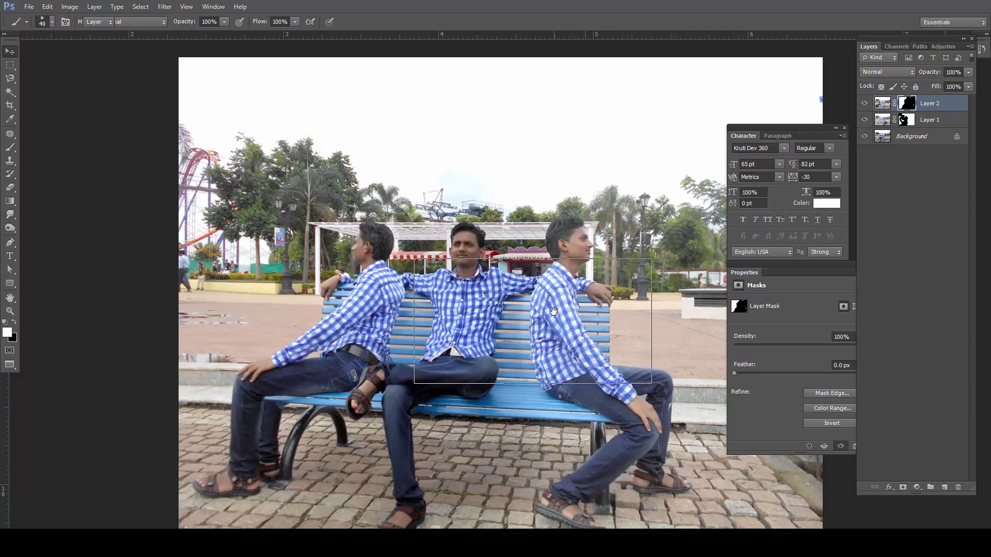
Step: Paint white on Layer 2's mask with brush size 9 along the sole of the middle man's raised sandal
scroll(599, 351, "up", 4)
key("v")
left_click_drag(123, 413, 697, 243)
scroll(307, 434, "up", 6)
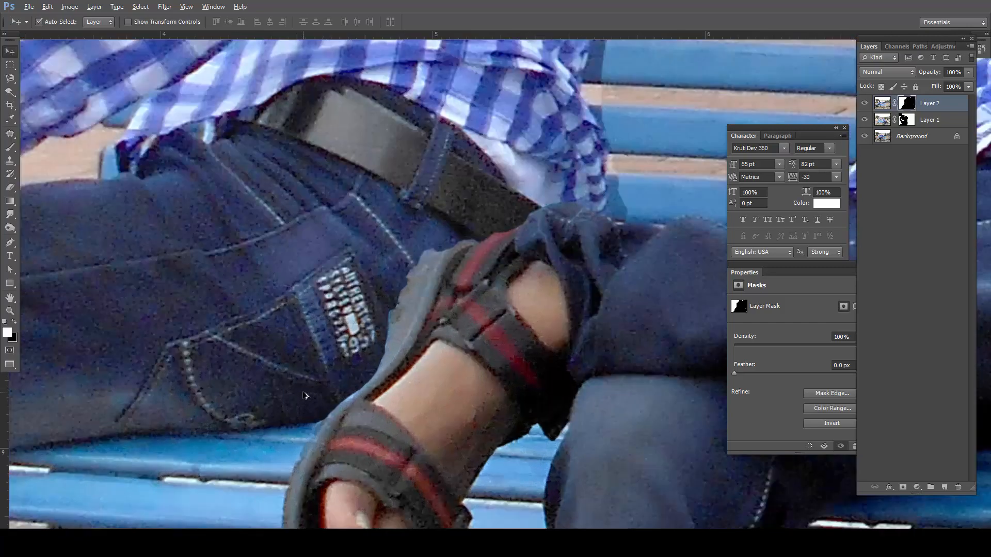
scroll(362, 413, "up", 2)
left_click_drag(447, 309, 423, 390)
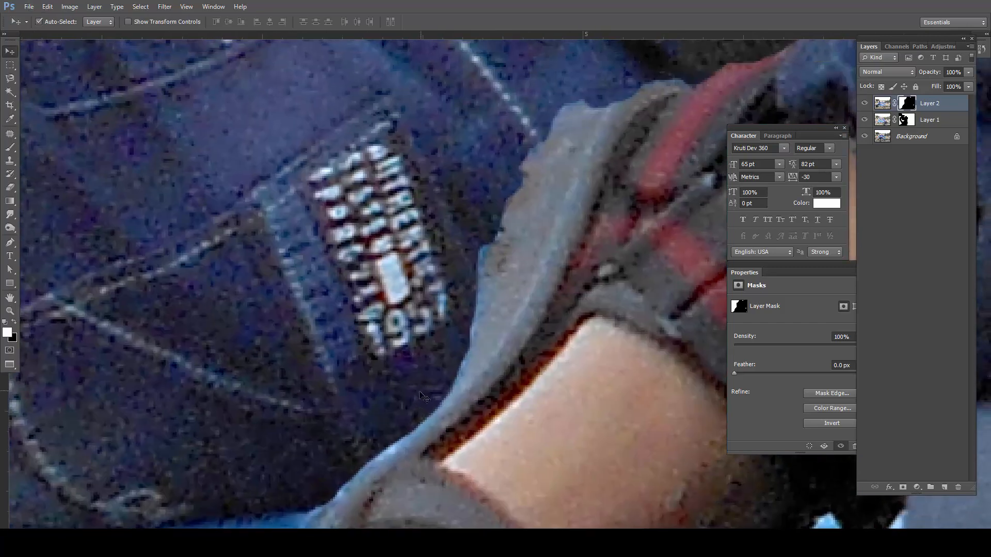
key("b")
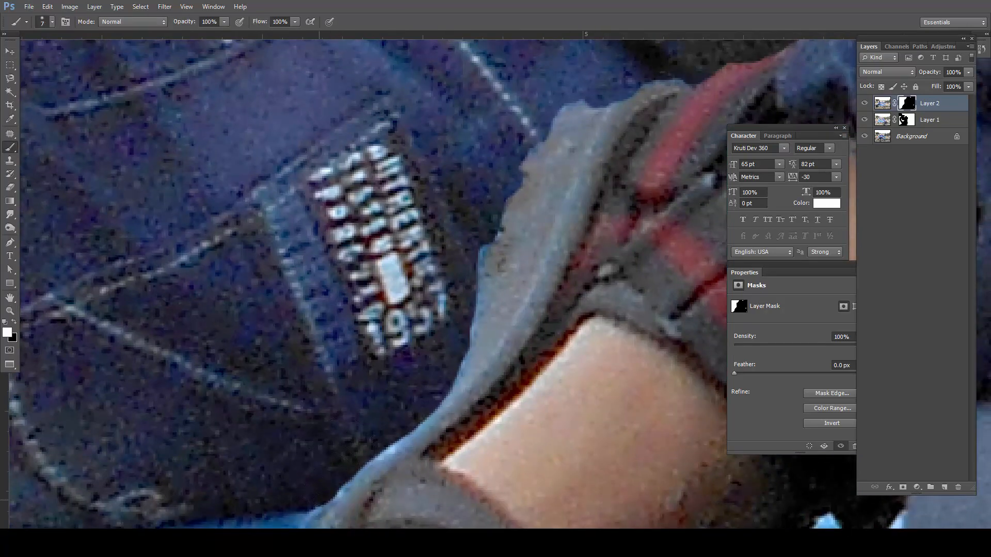
mouse_move(339, 491)
left_mouse_down()
mouse_move(422, 419)
mouse_move(475, 309)
mouse_move(451, 391)
mouse_move(406, 436)
left_mouse_up()
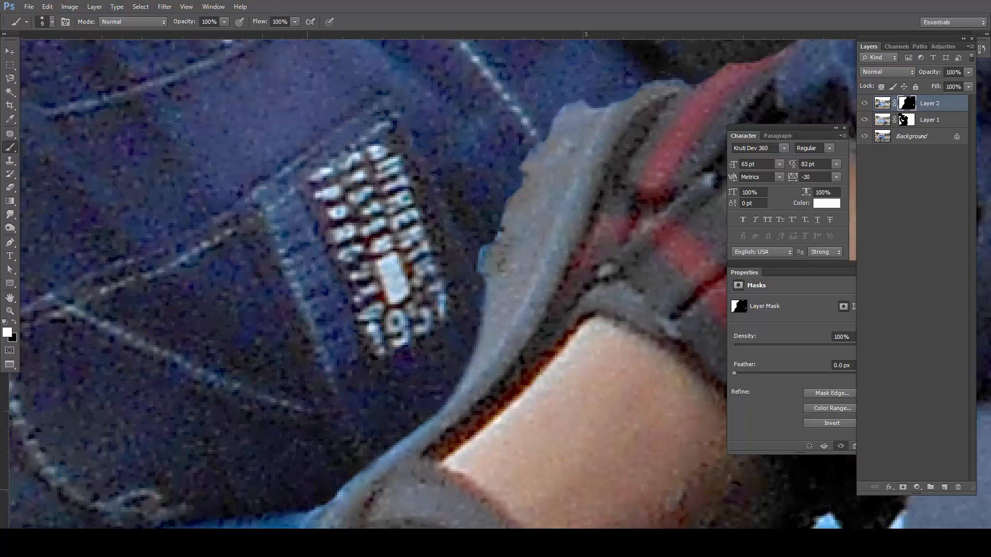
mouse_move(501, 292)
left_mouse_down()
mouse_move(447, 409)
mouse_move(474, 309)
mouse_move(523, 224)
mouse_move(566, 227)
mouse_move(607, 202)
mouse_move(539, 230)
left_mouse_up()
key("ctrl+minus")
key("ctrl+minus")
key("ctrl+minus")
left_click_drag(541, 412, 484, 435)
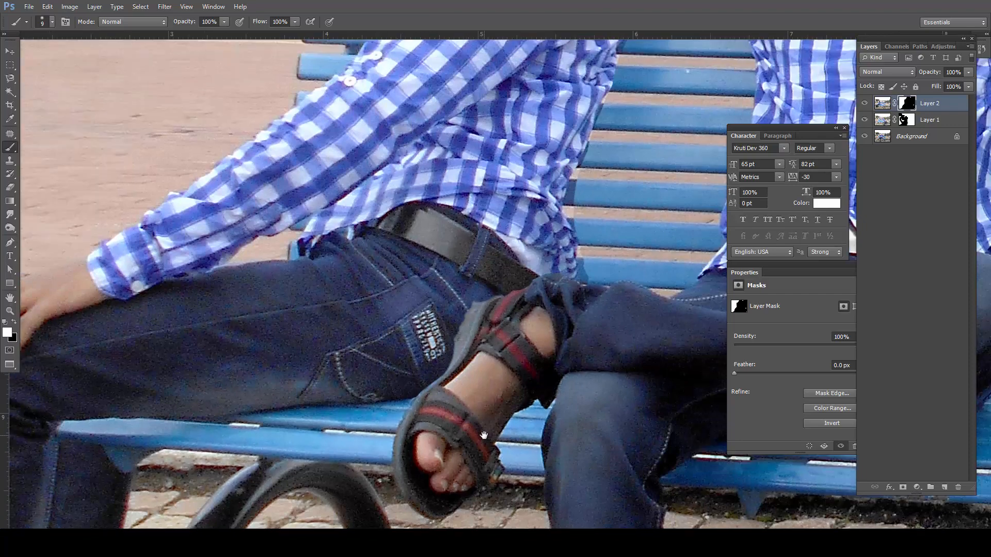
Step: Refine Layer 2's mask at the raised sandal's heel with brush size 9, painting black and then white along its edge
scroll(485, 297, "up", 5)
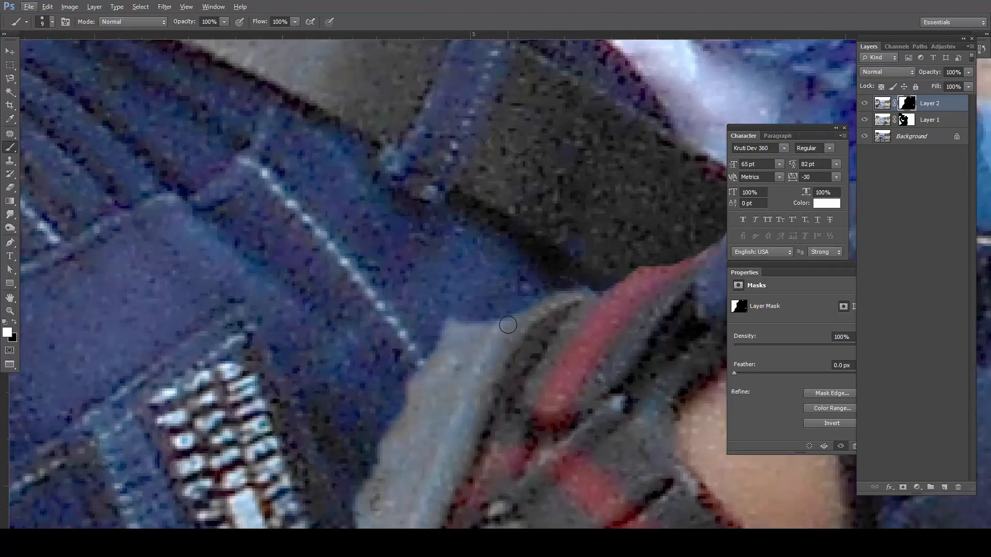
key("x")
mouse_move(445, 361)
left_mouse_down()
mouse_move(462, 325)
mouse_move(509, 302)
mouse_move(575, 287)
mouse_move(596, 301)
left_mouse_up()
mouse_move(530, 312)
left_mouse_down()
mouse_move(467, 327)
mouse_move(542, 292)
left_mouse_up()
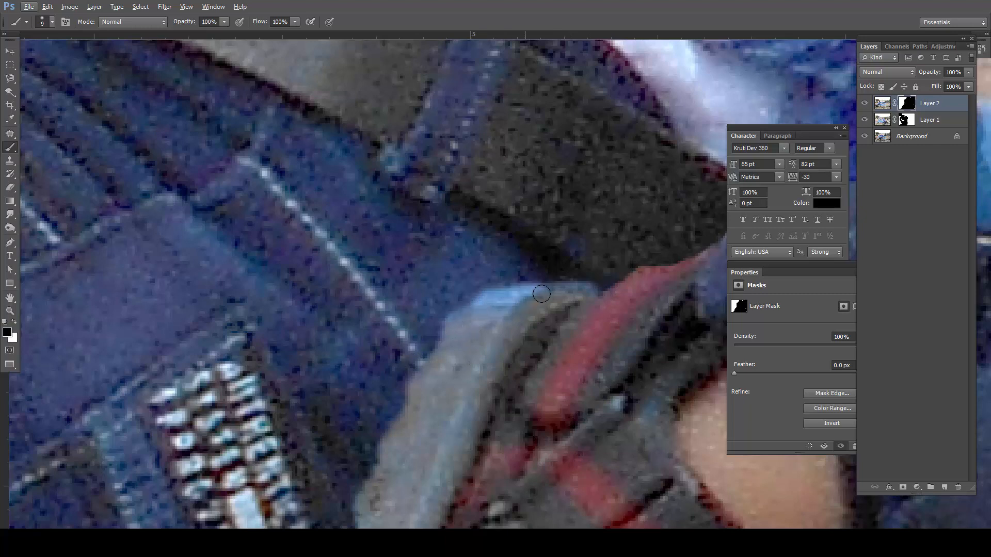
key("x")
mouse_move(448, 312)
left_mouse_down()
mouse_move(543, 284)
mouse_move(591, 284)
left_mouse_up()
scroll(504, 302, "down", 8)
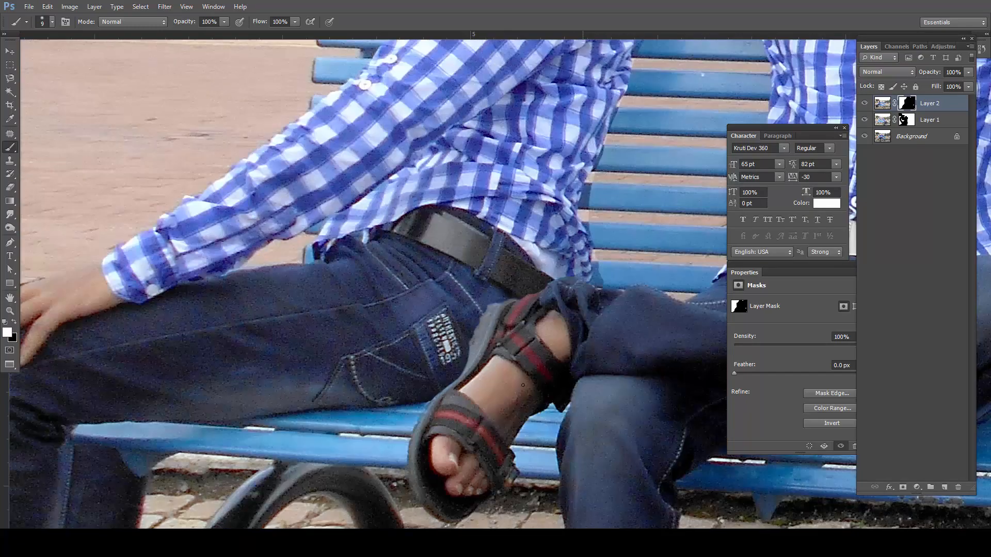
Step: Paint white on Layer 2's mask over the bench slats along the left man's lower back, enlarging the brush to 70
left_click_drag(511, 369, 500, 418)
scroll(500, 416, "down", 1)
scroll(503, 409, "up", 4)
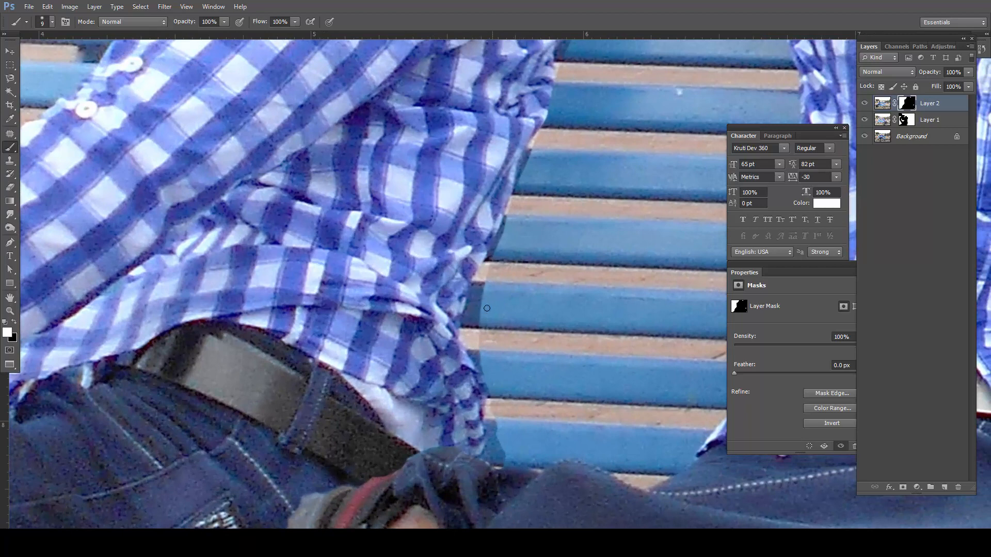
key("bracketright")
key("bracketright")
mouse_move(507, 219)
left_mouse_down()
mouse_move(484, 337)
mouse_move(500, 455)
mouse_move(499, 331)
left_mouse_up()
key("bracketright")
key("bracketright")
key("bracketright")
key("bracketright")
Step: Try painting white over the slats behind the left man at 50% brush opacity, lower it to 30%, and undo the last stroke
key("5")
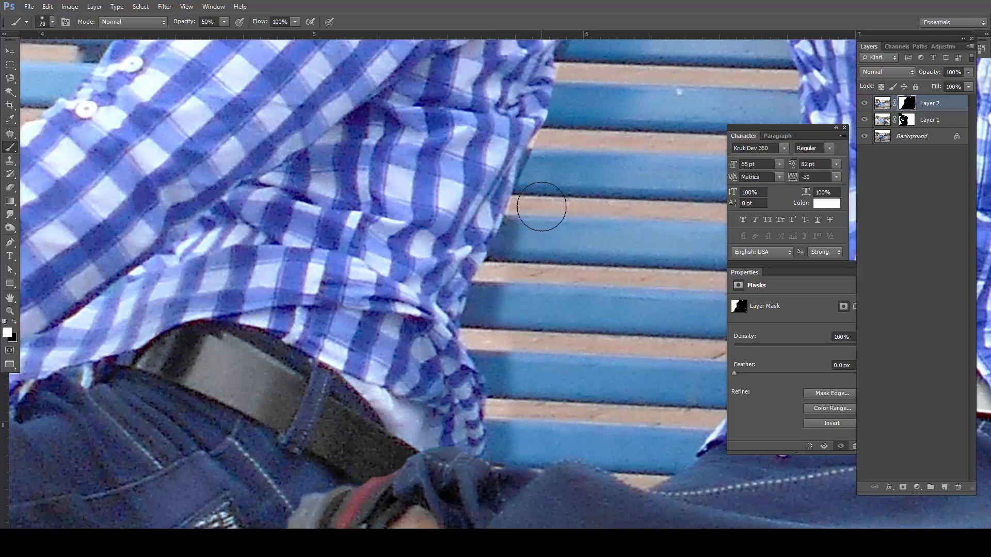
mouse_move(548, 168)
left_mouse_down()
mouse_move(525, 261)
mouse_move(532, 237)
mouse_move(527, 440)
mouse_move(572, 154)
left_mouse_up()
key("3")
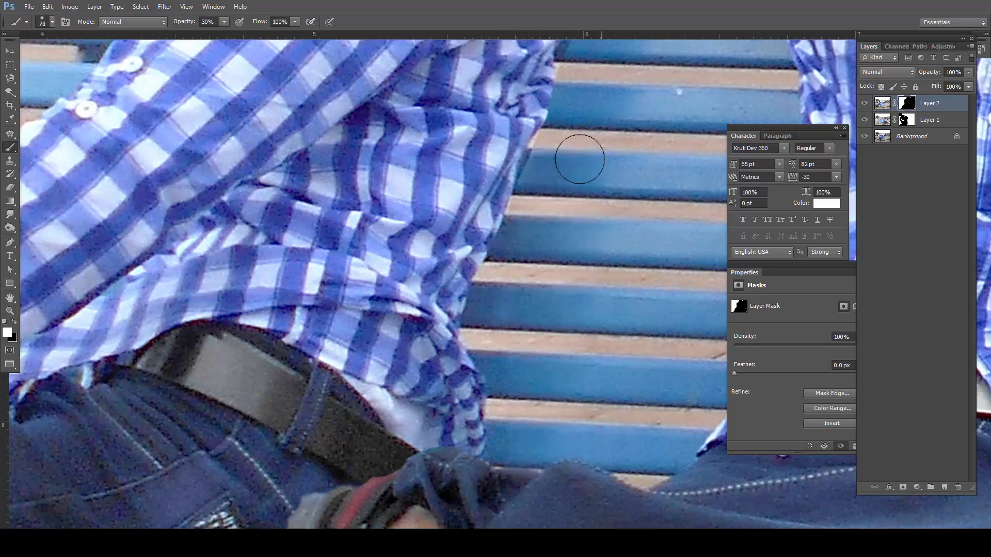
key("ctrl+z")
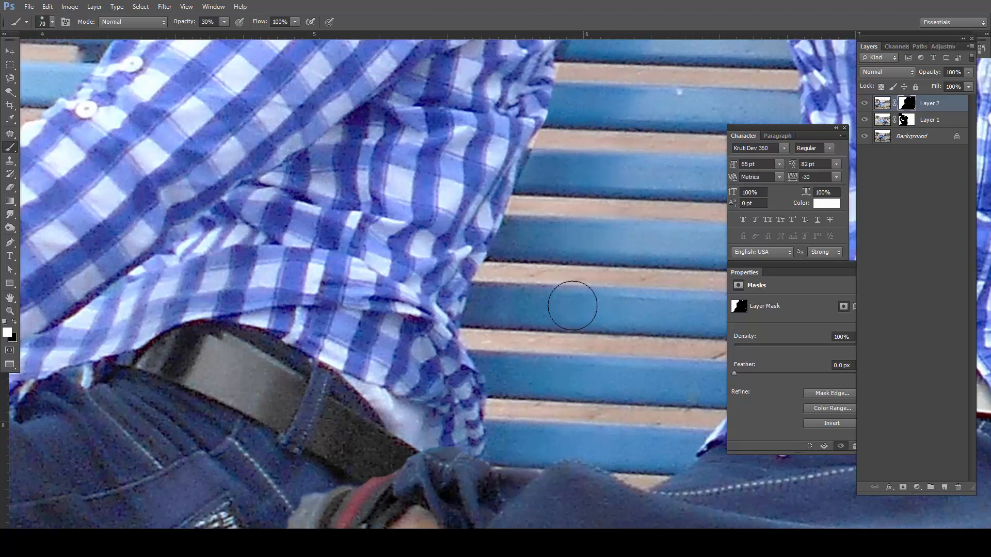
Step: Fit the image on screen and examine the whole three-figure composite
key("ctrl+0")
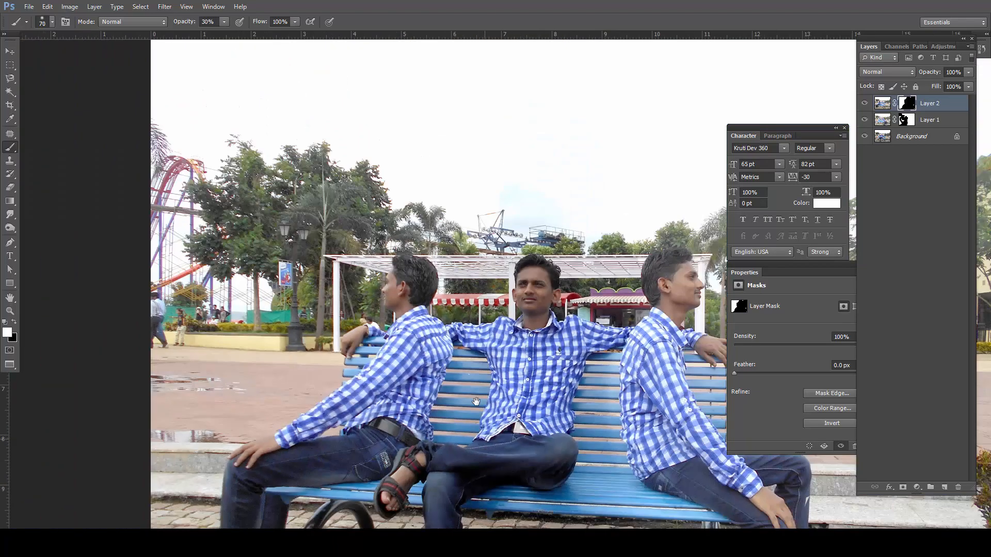
left_click_drag(484, 444, 429, 300)
left_click_drag(464, 355, 391, 363)
scroll(417, 353, "down", 1)
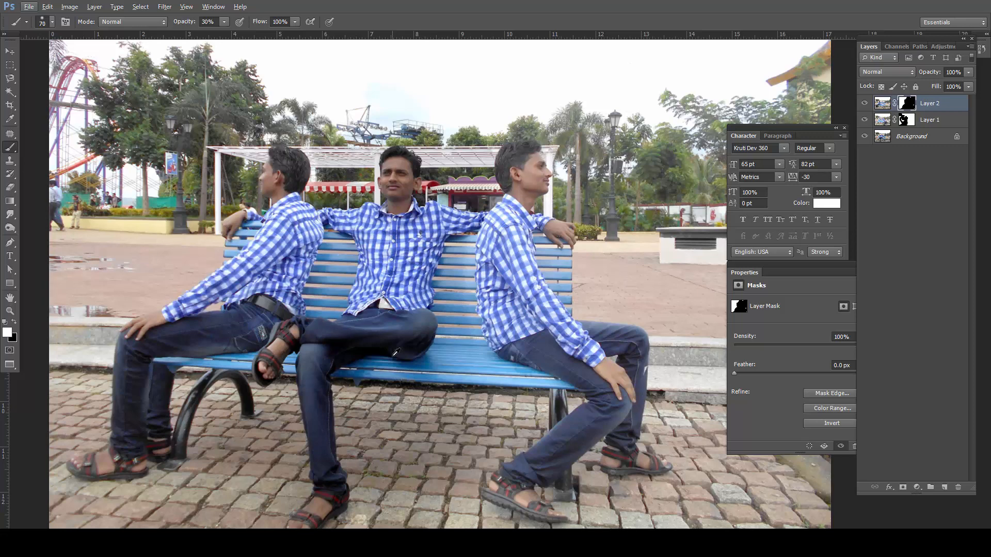
key("v")
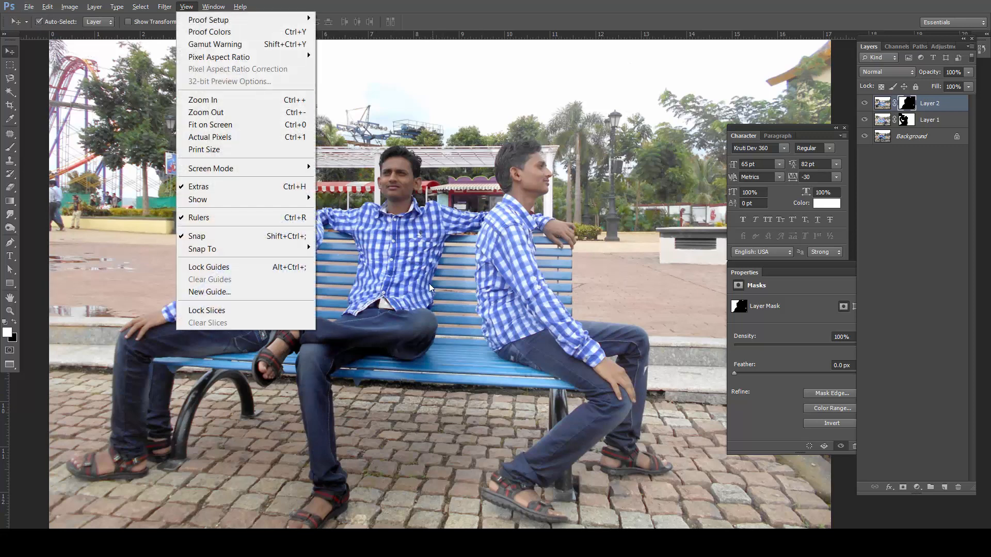
key("Escape")
scroll(394, 301, "down", 1)
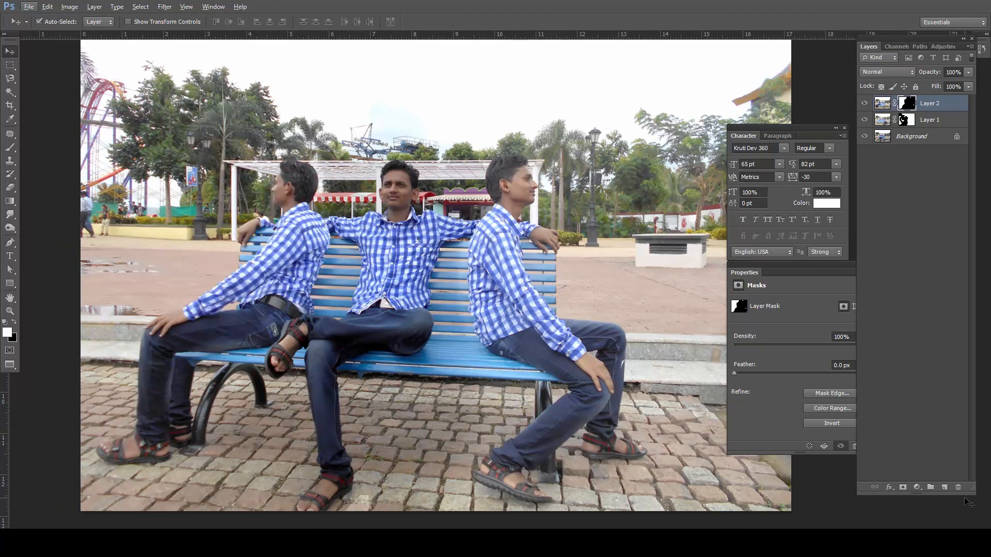
Step: Add a blank layer above Layer 2, try giving it a layer mask, and undo the mask
left_click(944, 487)
left_click(903, 487)
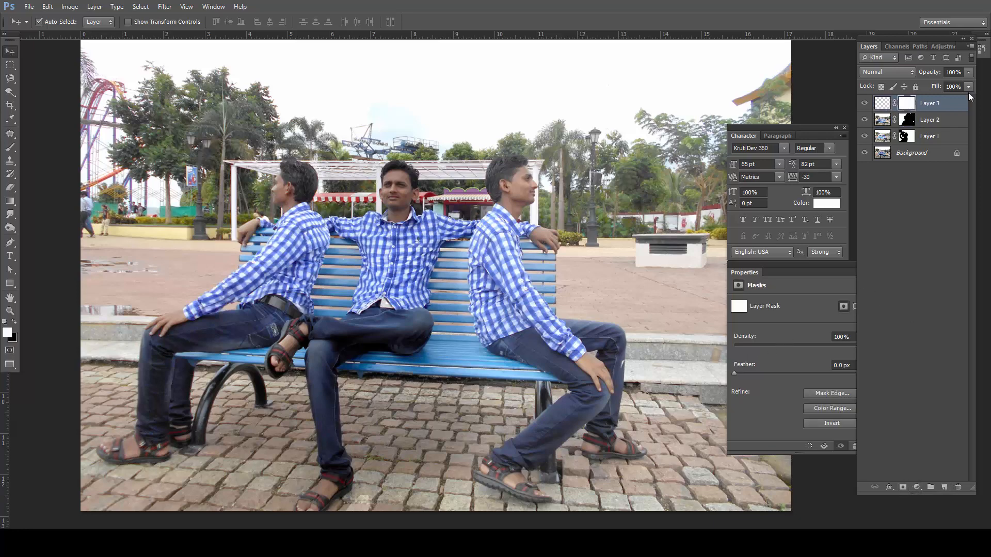
key("ctrl+z")
key("b")
left_click(917, 488)
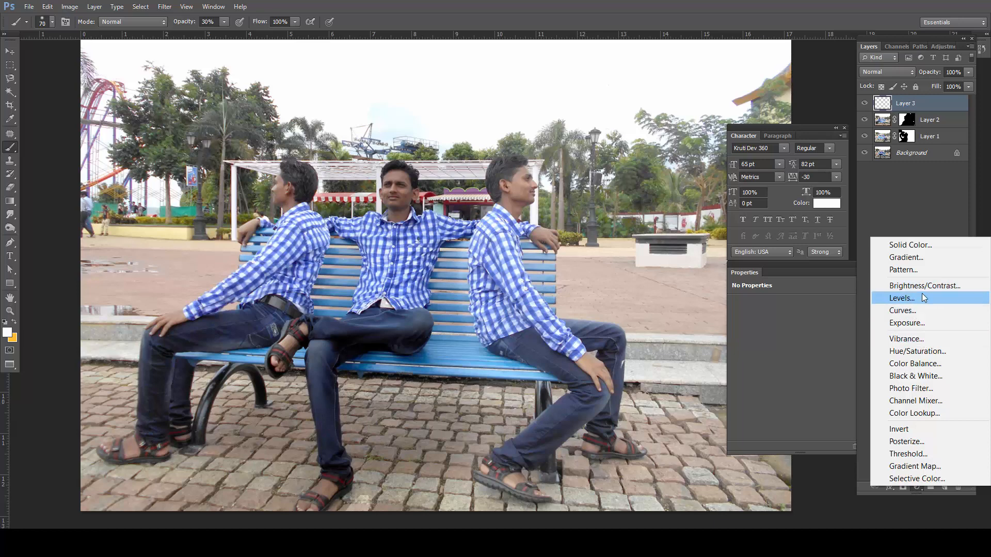
left_click(922, 297)
left_click(924, 460)
key("ctrl+z")
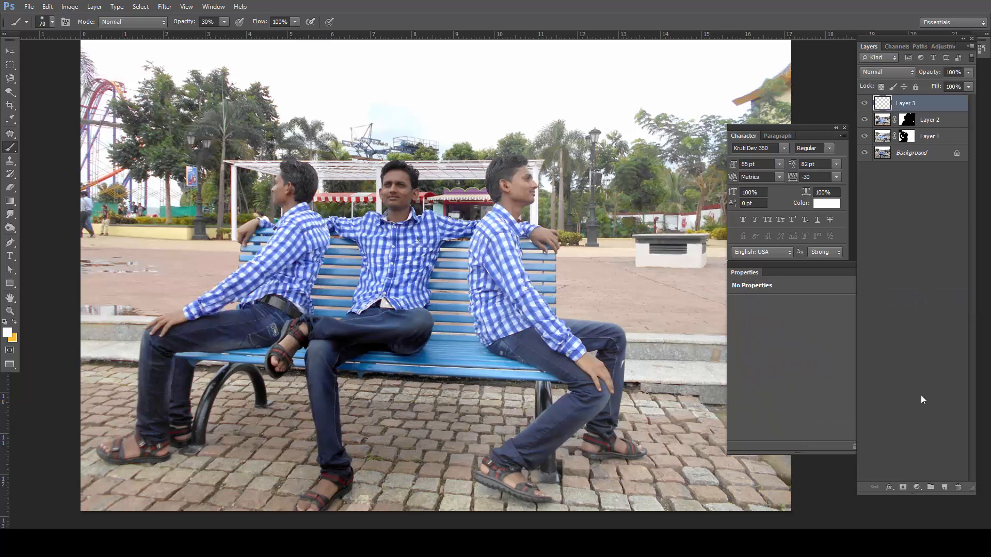
Step: Add a Brightness/Contrast adjustment layer above Layer 3 with brightness 48 and contrast -9
left_click(917, 487)
left_click(922, 106)
left_click(917, 487)
left_click(924, 283)
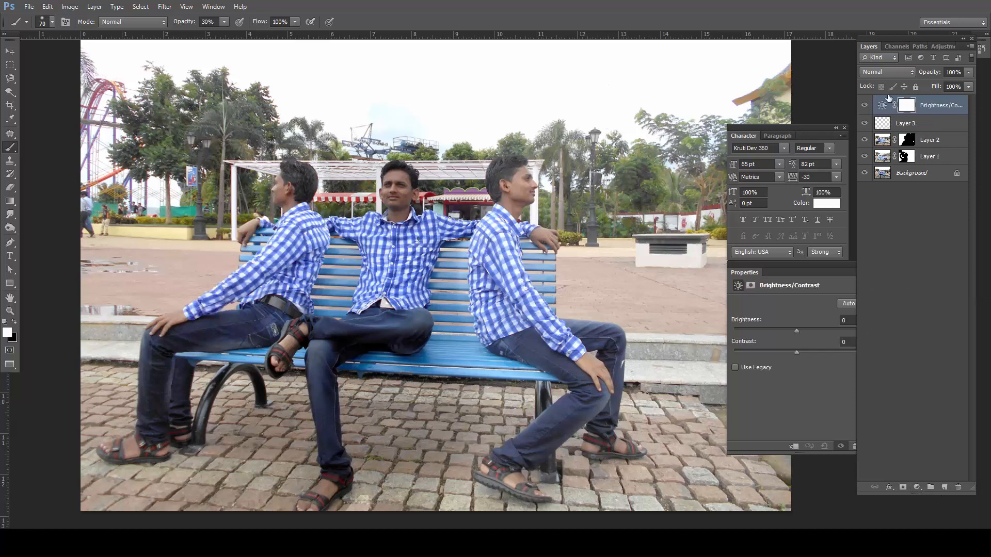
left_click_drag(797, 353, 816, 328)
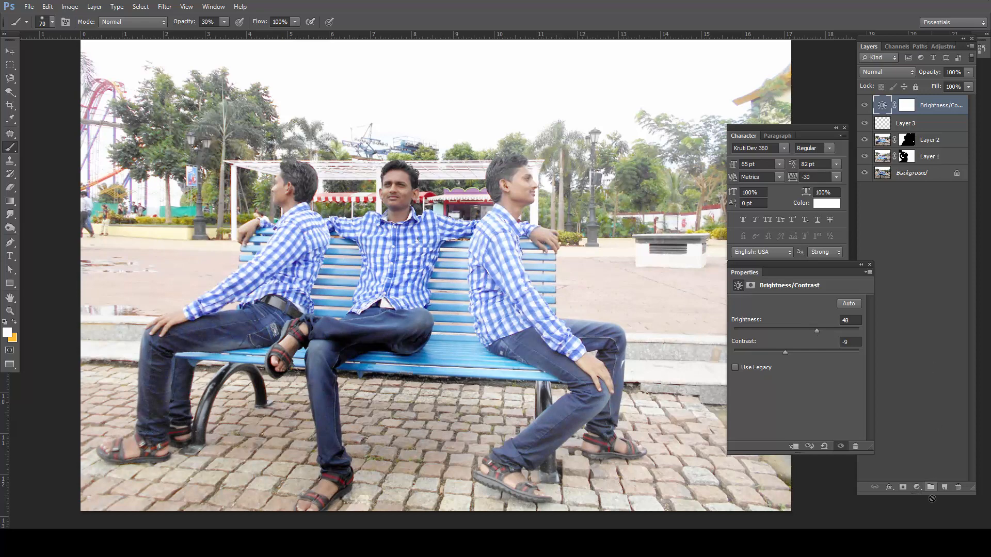
Step: Add a blank layer above the Brightness/Contrast adjustment, try a layer mask on it, and undo the mask
left_click(945, 487)
left_click(70, 6)
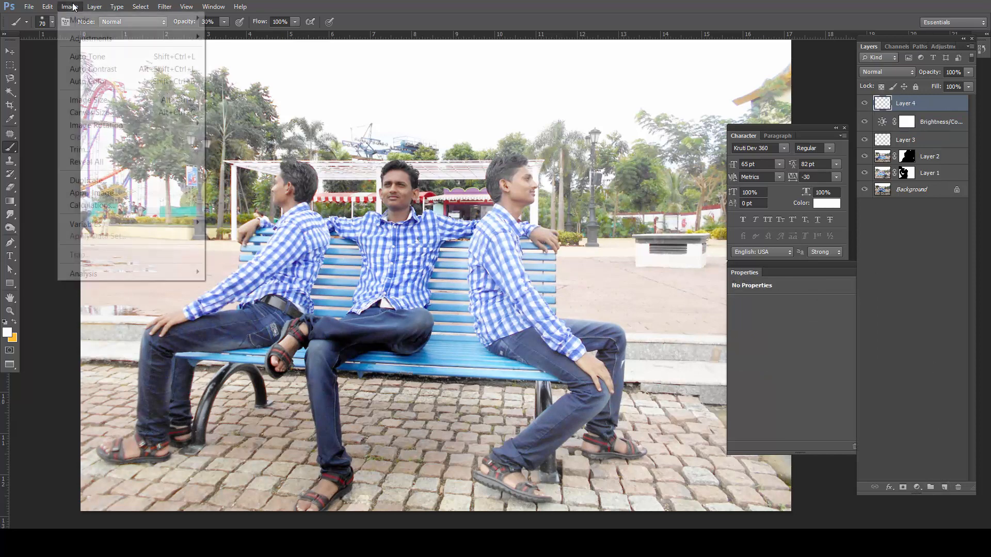
left_click(903, 487)
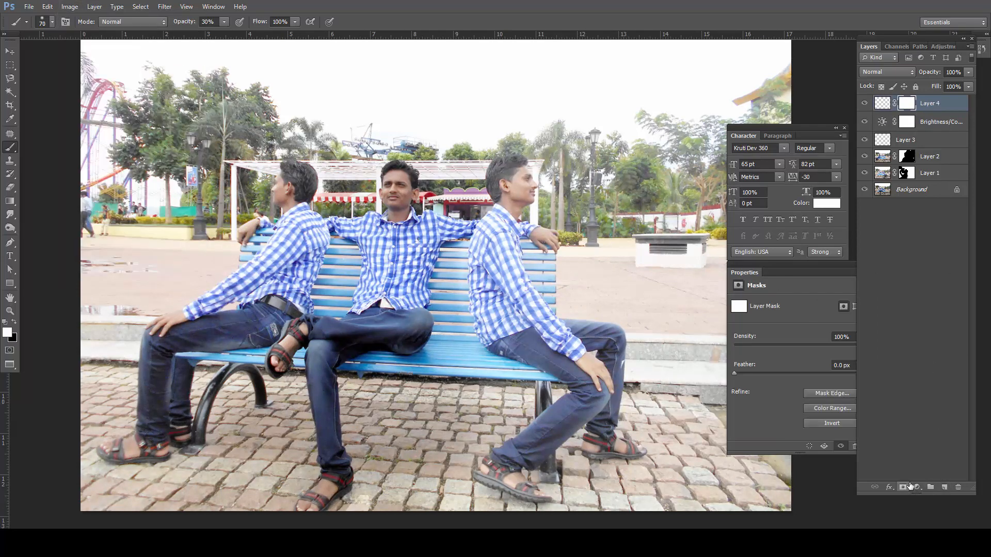
key("ctrl+z")
Step: Add a Hue/Saturation adjustment layer above Layer 4 with hue +4, saturation +46 and lightness +9
left_click(917, 488)
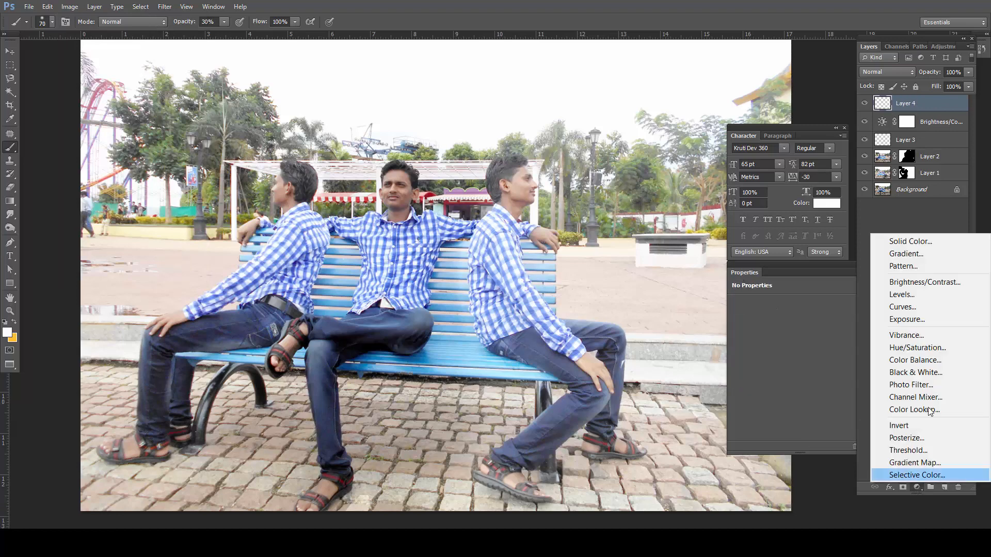
left_click(924, 349)
left_click_drag(798, 386, 818, 368)
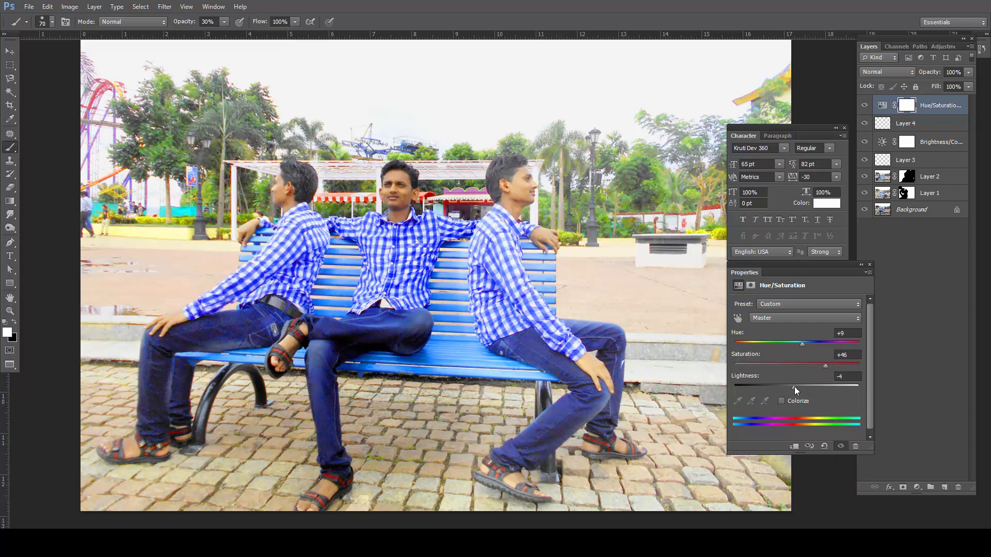
left_click_drag(794, 387, 801, 385)
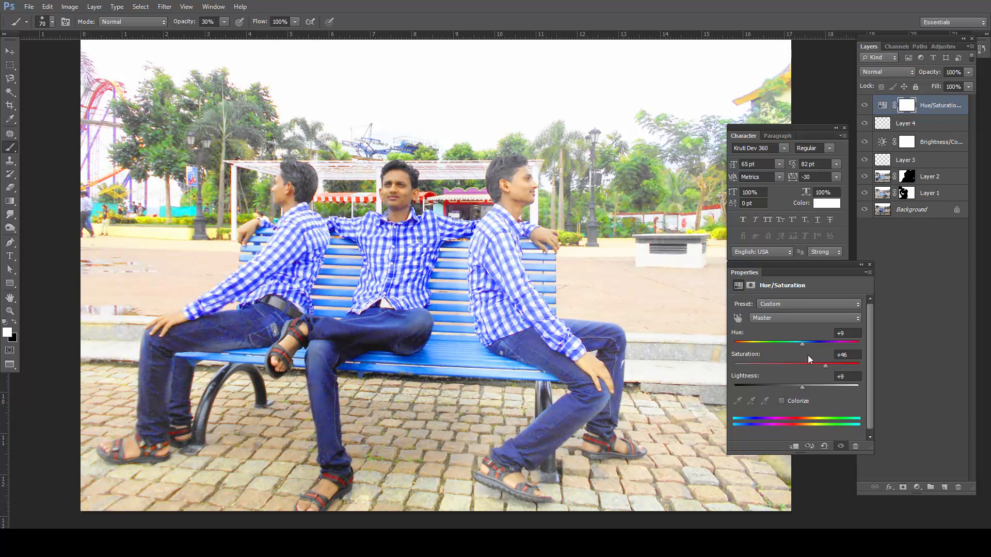
left_click_drag(801, 348, 799, 349)
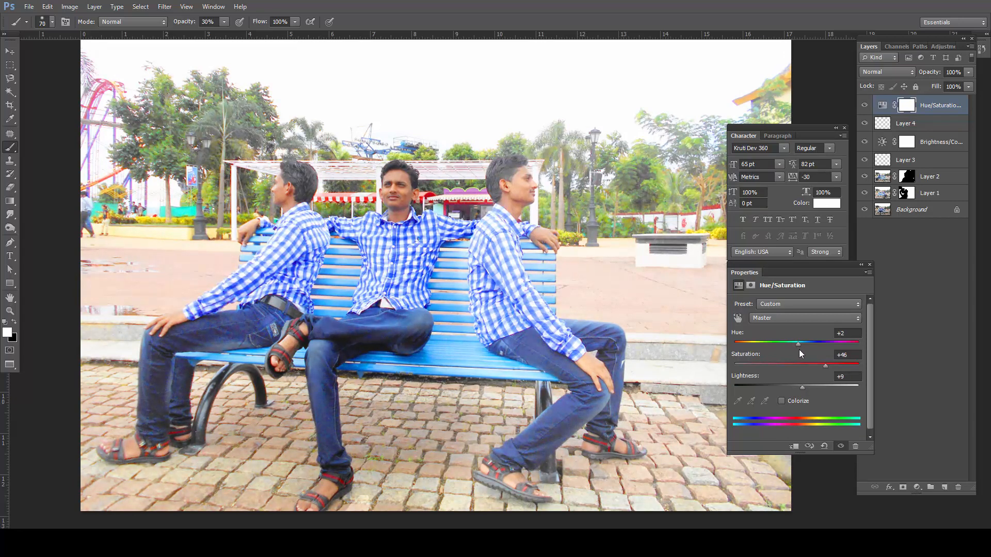
Step: Add a Levels adjustment layer above the Hue/Saturation layer with midtones at 0.97 and the white point at 255
left_click(918, 490)
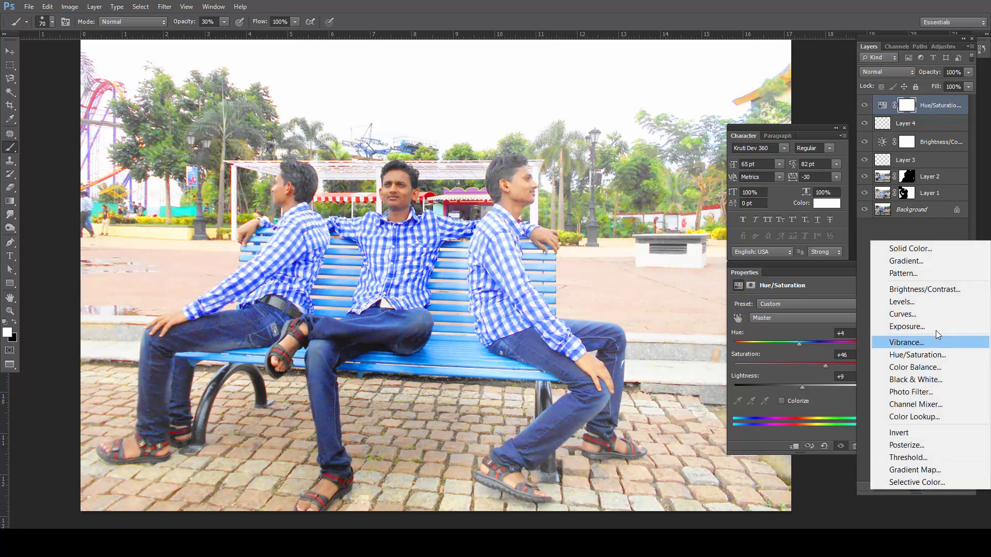
left_click(916, 304)
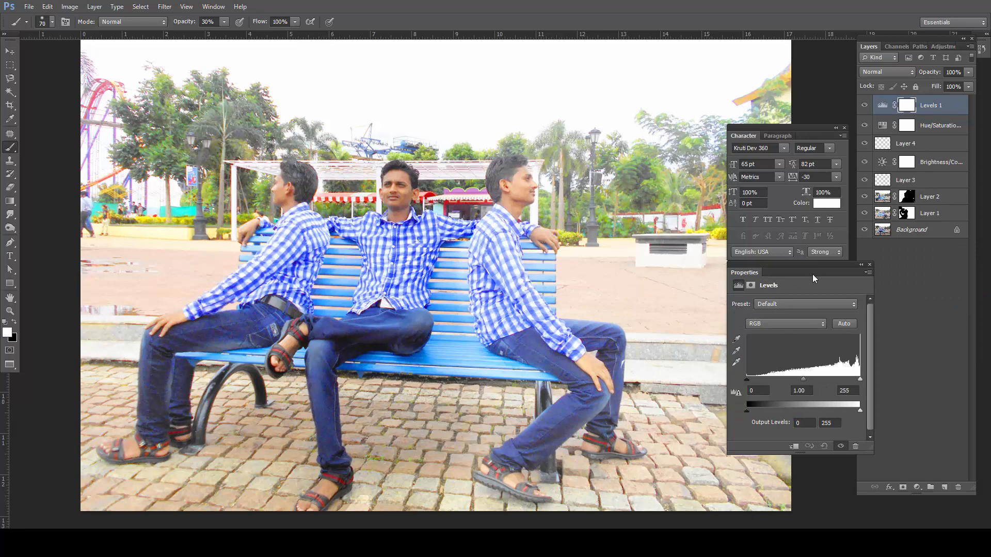
left_click_drag(814, 278, 782, 291)
left_click_drag(824, 396, 704, 387)
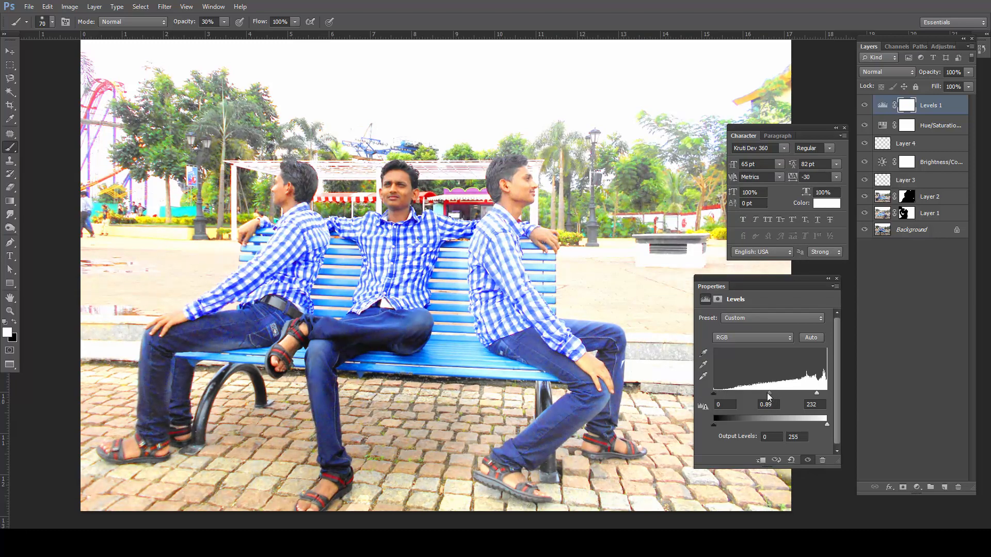
left_click_drag(770, 394, 763, 395)
left_click_drag(828, 424, 773, 397)
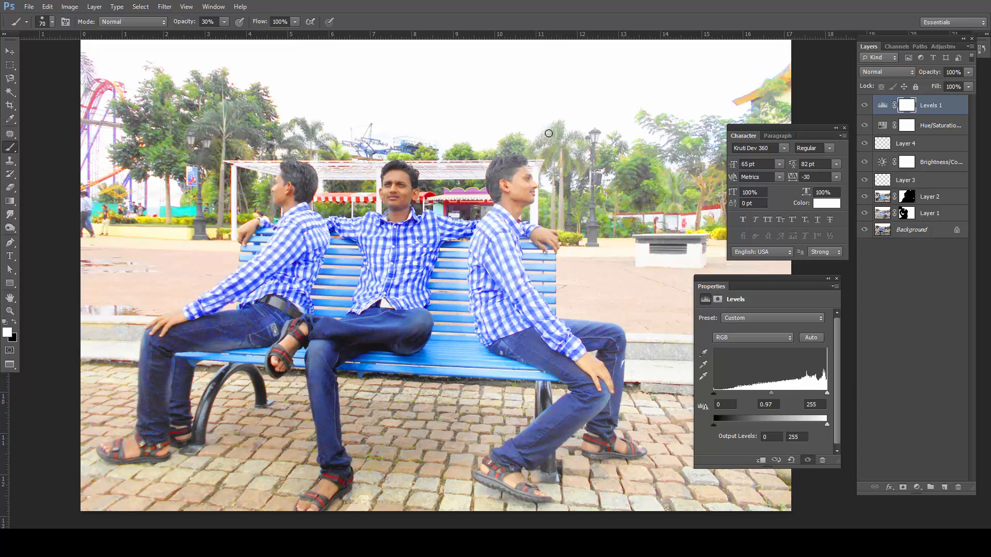
Step: Add a blank layer above the Levels adjustment and choose a light cyan-blue foreground colour with hue 186
left_click_drag(548, 133, 522, 171)
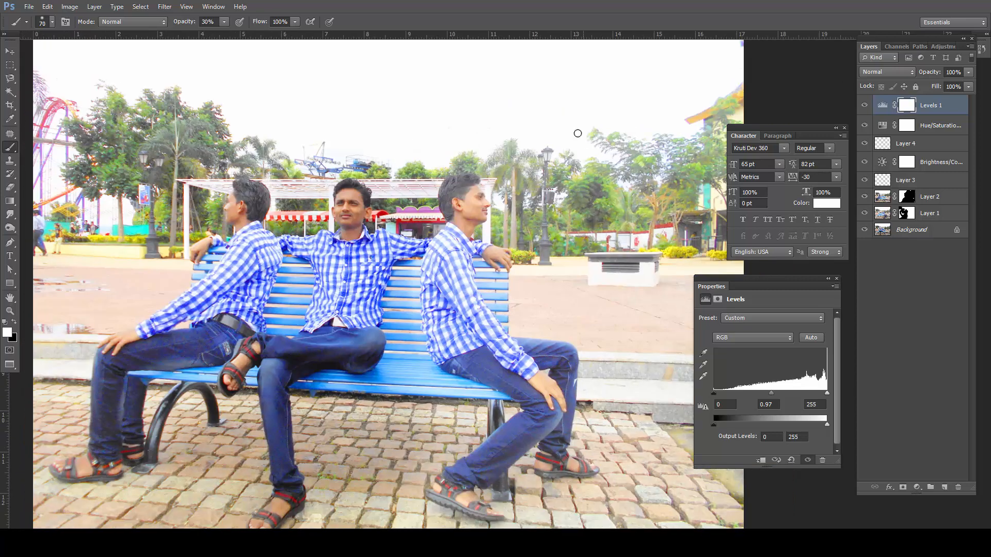
left_click_drag(577, 133, 527, 233)
left_click(944, 487)
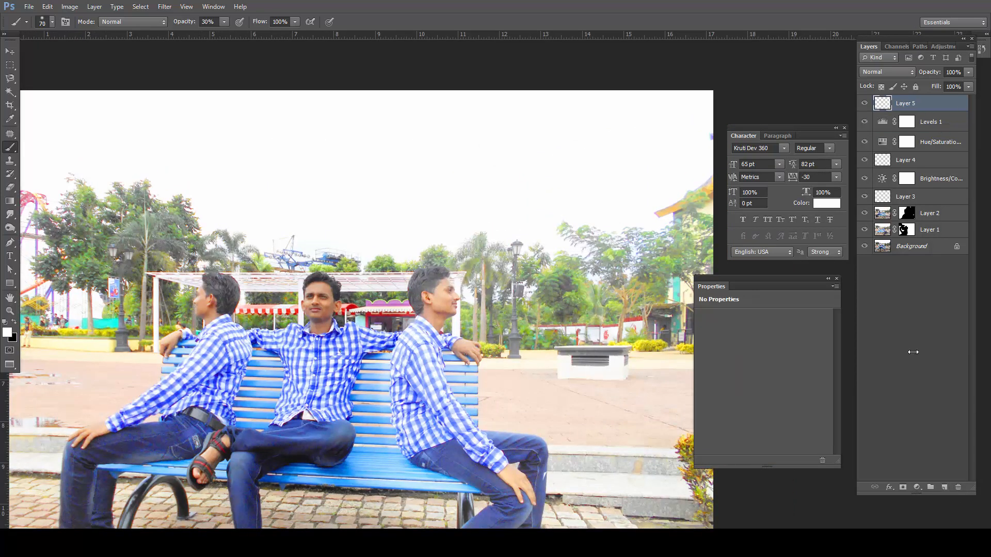
scroll(360, 310, "up", 1)
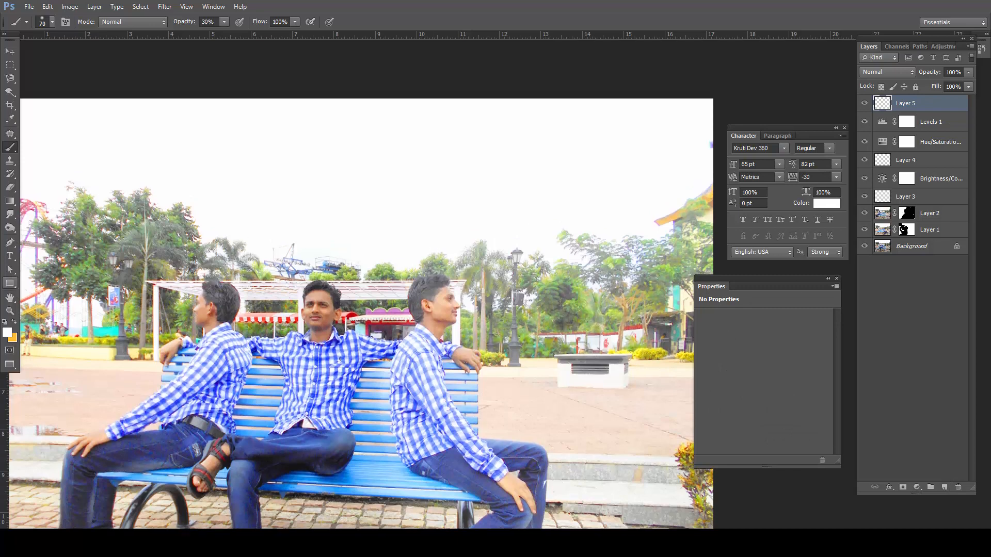
left_click(6, 333)
left_click(842, 281)
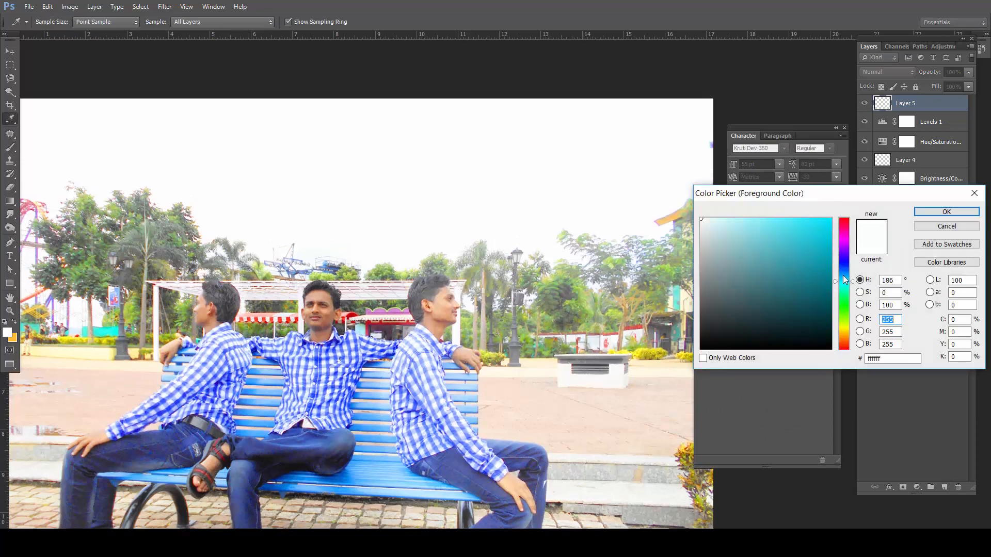
mouse_move(797, 230)
left_mouse_down()
mouse_move(775, 203)
mouse_move(772, 219)
mouse_move(748, 226)
mouse_move(765, 228)
left_mouse_up()
left_click(947, 211)
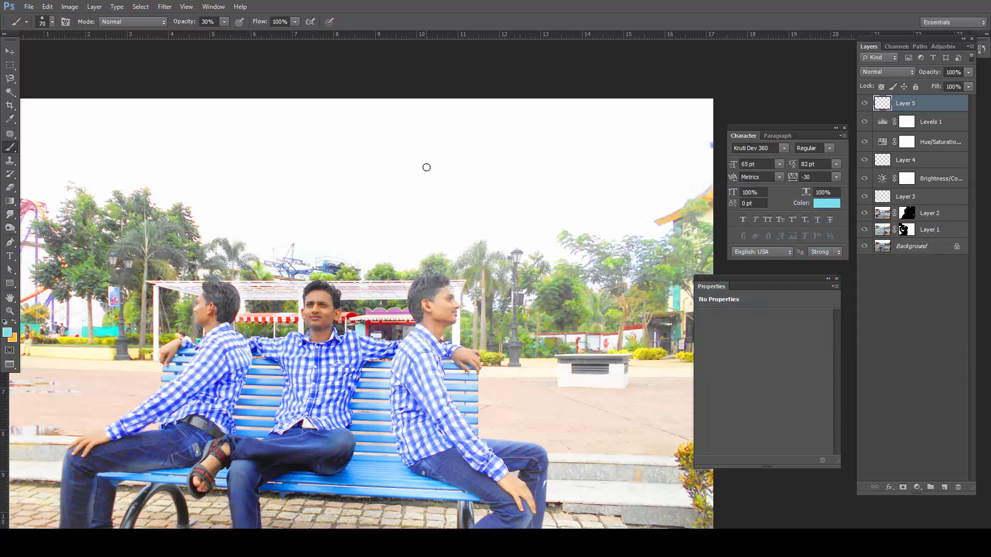
Step: Enlarge the brush considerably so it covers a wide part of the sky
key("bracketright")
key("bracketright")
key("bracketright")
key("bracketright")
key("bracketright")
key("bracketright")
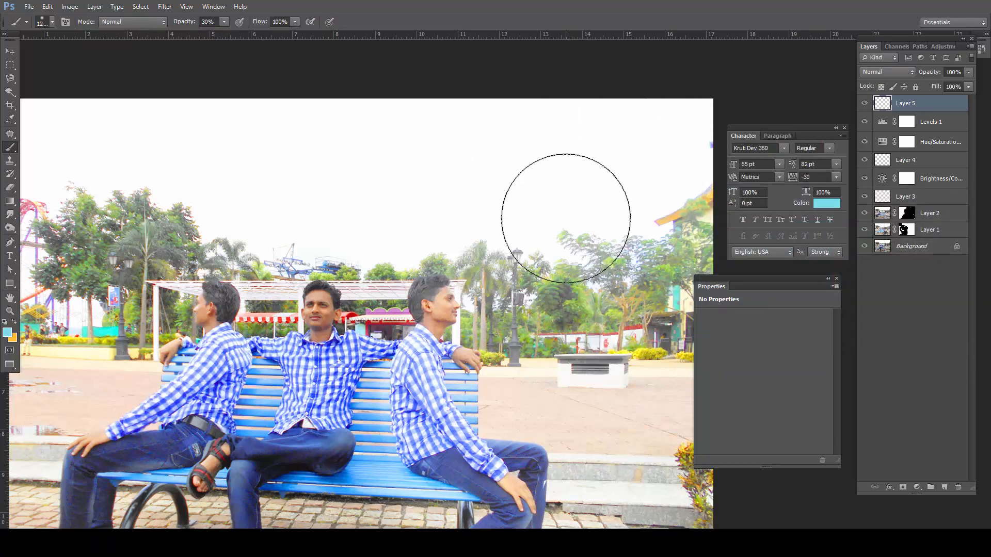
Step: Try painting the sky orange with a larger brush, undo the stroke, and return to the light blue colour
key("x")
scroll(565, 217, "down", 2, "alt")
key("bracketright")
key("bracketright")
key("bracketright")
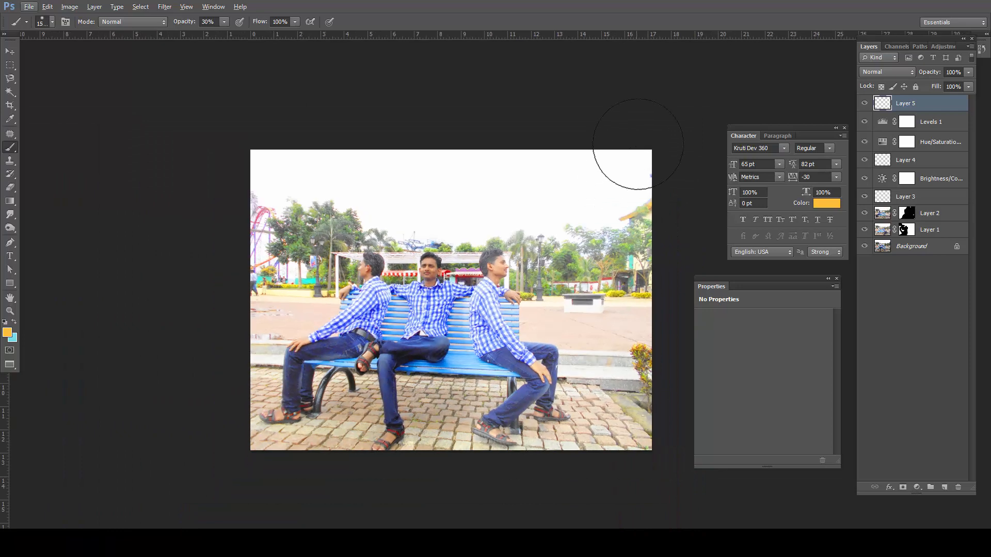
mouse_move(626, 146)
left_mouse_down()
mouse_move(525, 169)
mouse_move(312, 166)
left_mouse_up()
key("ctrl+z")
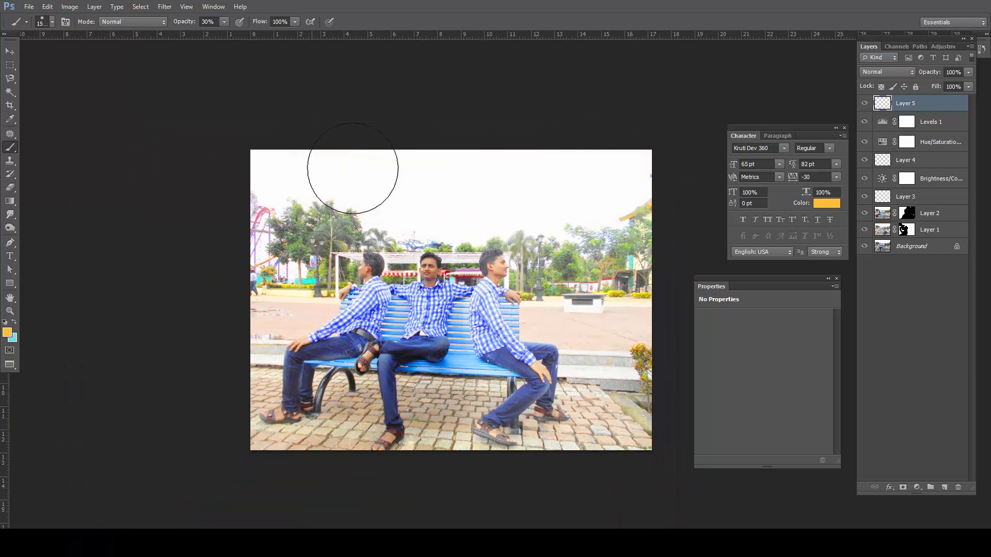
key("x")
Step: Enlarge the brush further and paint light blue across the whole sky on Layer 5 at 30% opacity
key("bracketright")
key("bracketright")
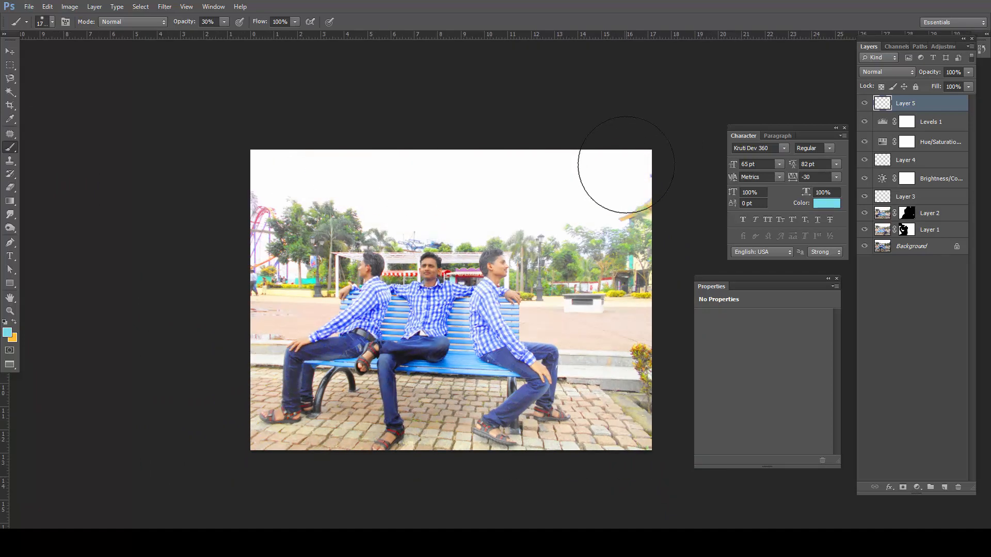
key("bracketright")
mouse_move(615, 159)
left_mouse_down()
mouse_move(524, 176)
mouse_move(283, 146)
mouse_move(253, 152)
left_mouse_up()
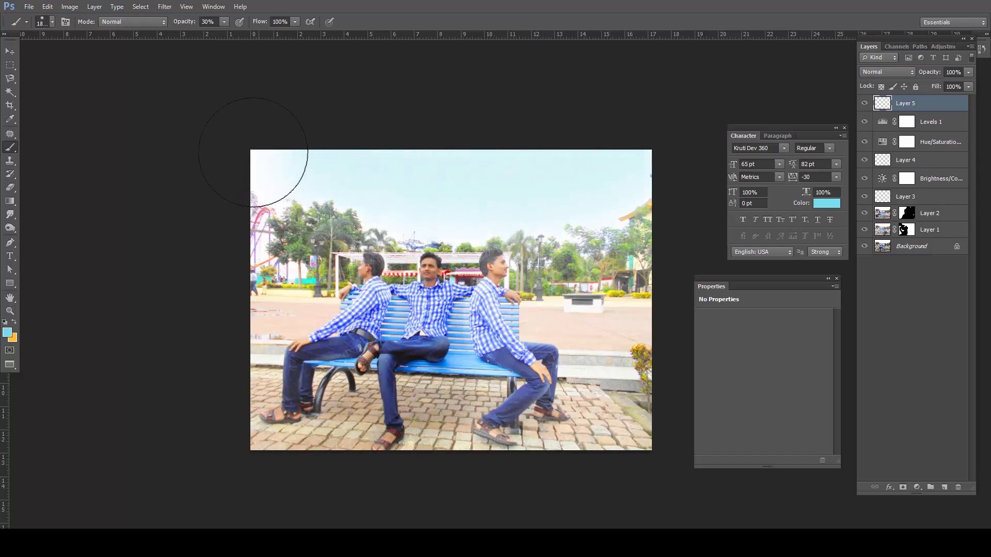
Step: Examine the blue-tinted sky and the three figures across the composite
key("ctrl+1")
left_click_drag(576, 230, 537, 482)
scroll(552, 358, "down", 12)
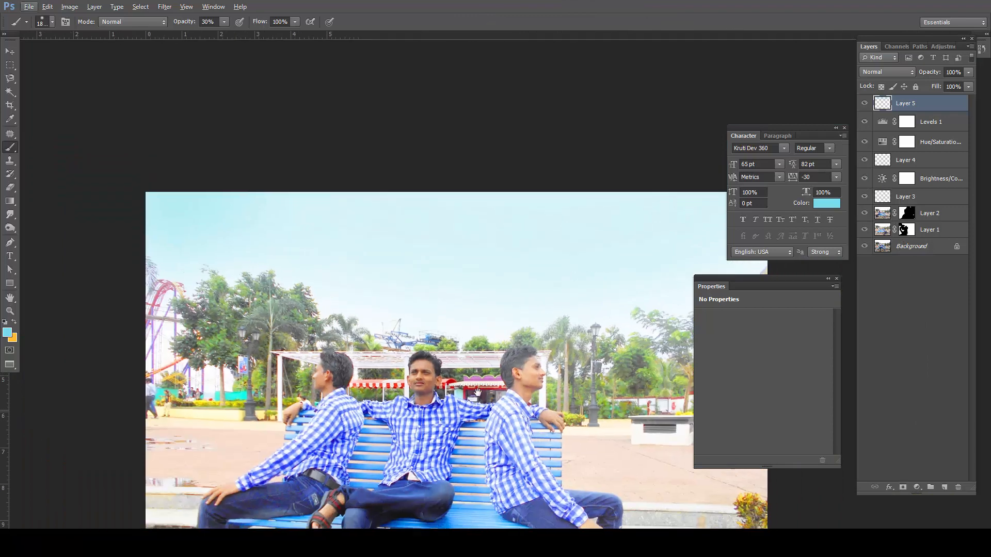
left_click_drag(478, 392, 406, 301)
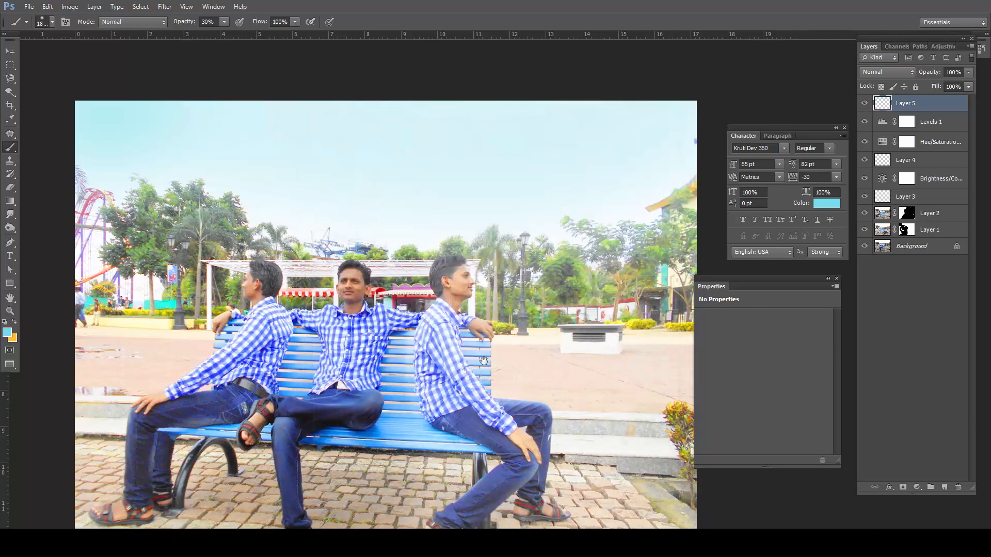
left_click_drag(461, 372, 499, 350)
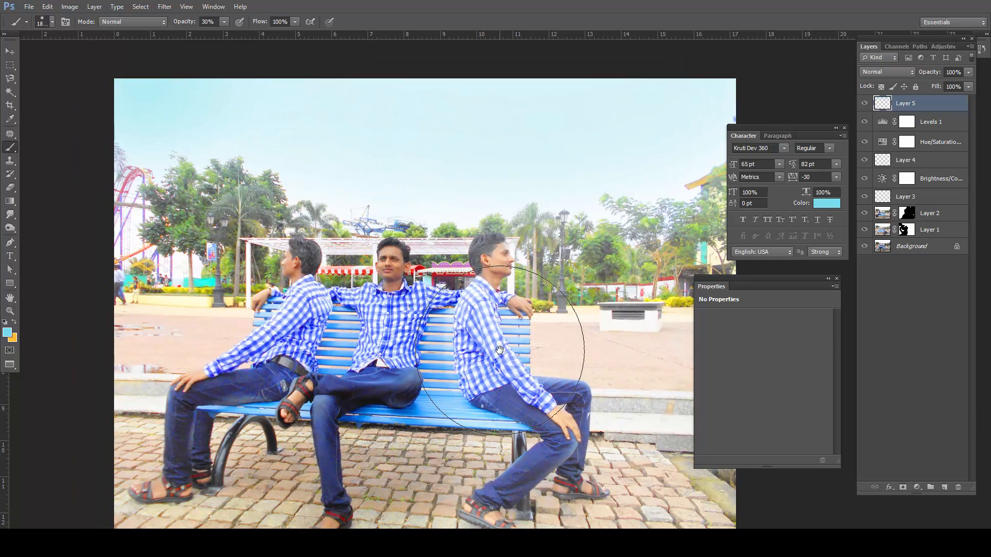
key("v")
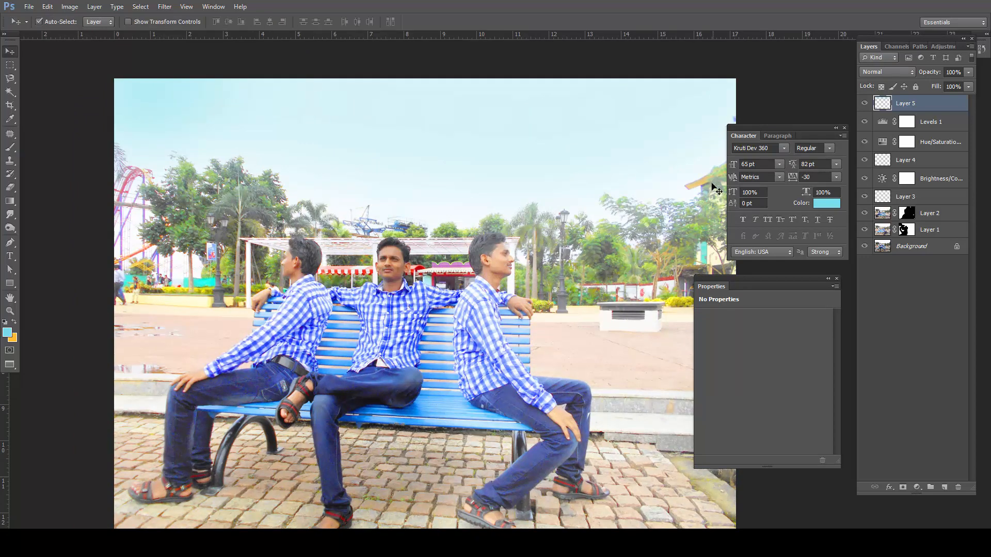